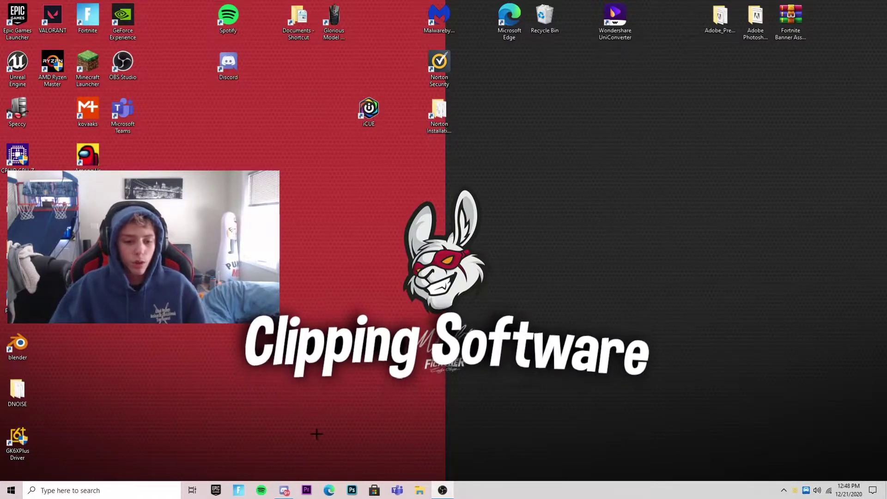
# Open the GeForce Experience in-game overlay and turn off Instant Replay
pyautogui.click(149, 488)
pyautogui.click(399, 428)
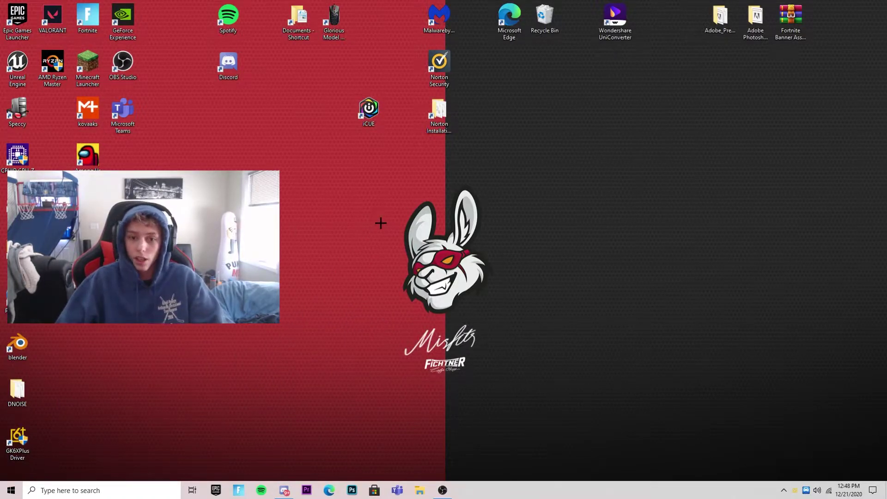
pyautogui.hotkey('alt', 'z')
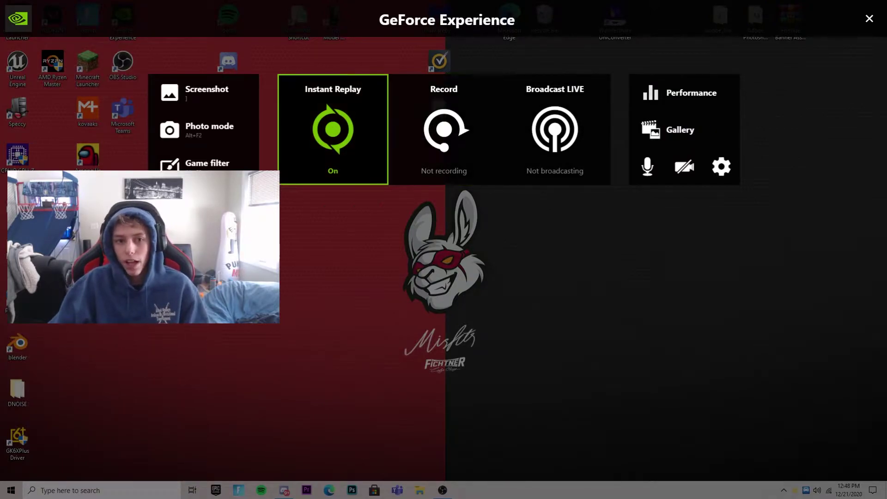
pyautogui.click(332, 170)
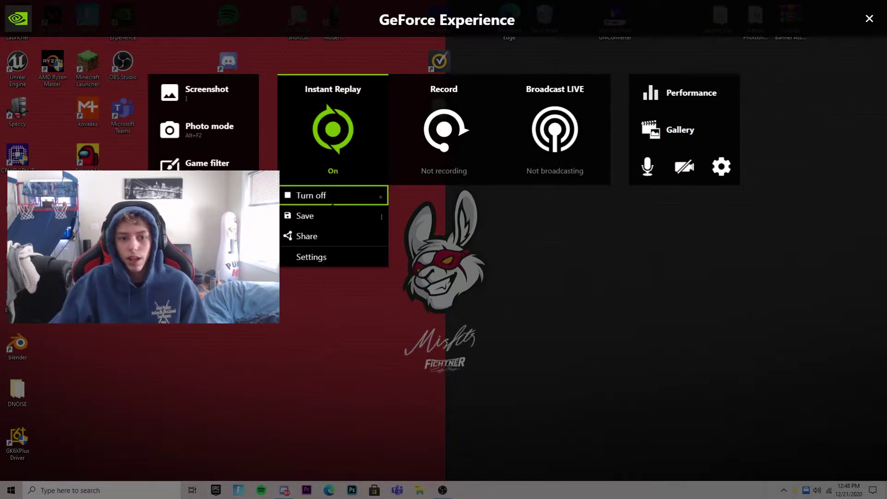
pyautogui.click(333, 197)
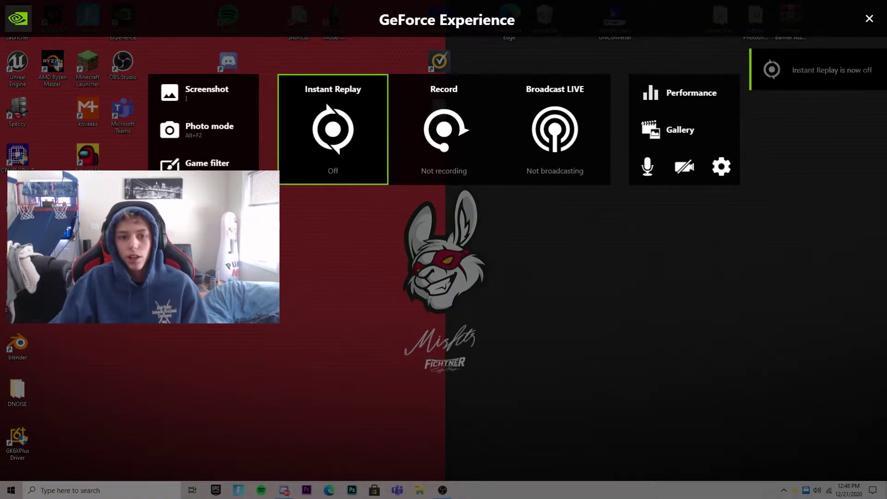
# Set the Instant Replay length to 15 seconds, keep the resolution at 2160p 4K, and save the video capture settings
pyautogui.click(343, 181)
pyautogui.click(340, 224)
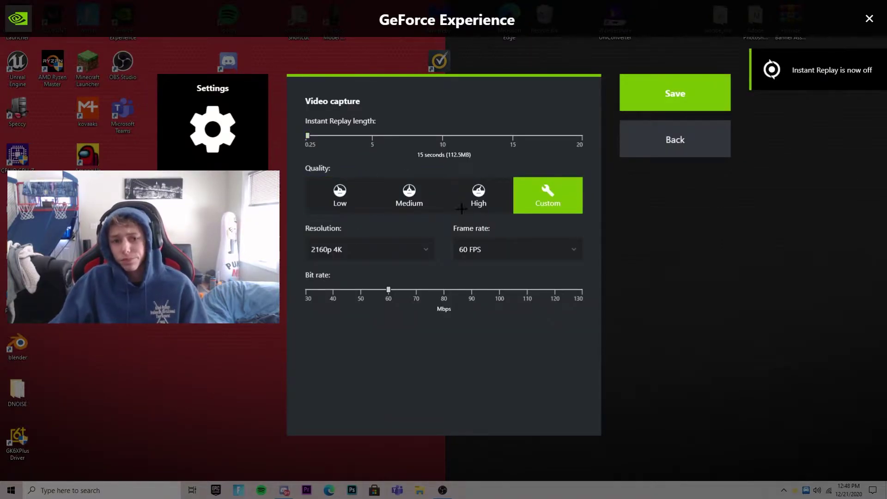
pyautogui.moveTo(307, 136); pyautogui.dragTo(271, 137)
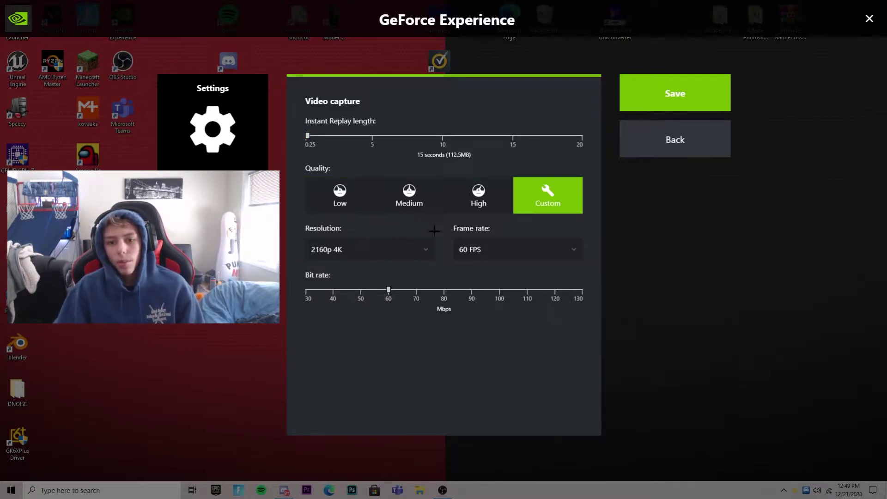
pyautogui.click(392, 251)
pyautogui.click(392, 251)
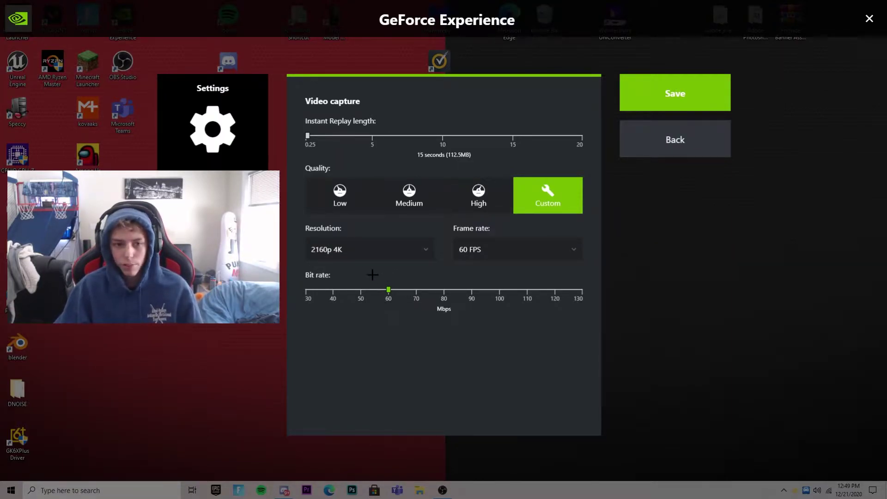
pyautogui.click(394, 245)
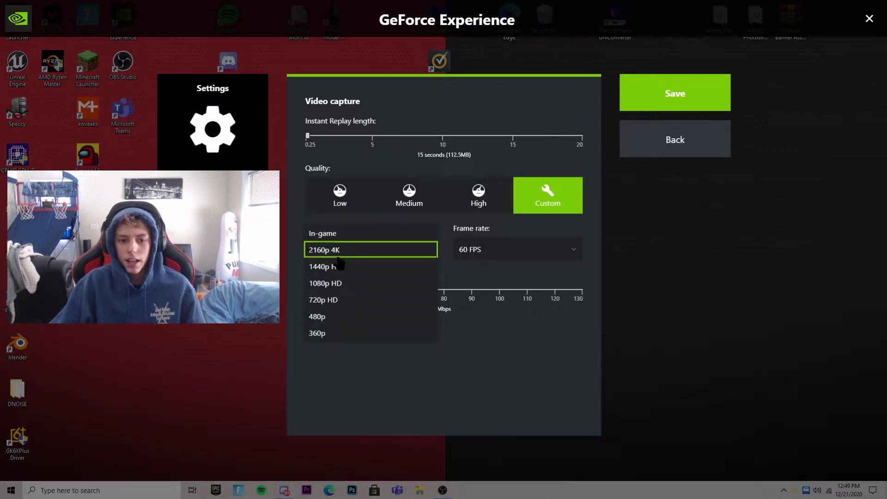
pyautogui.click(496, 253)
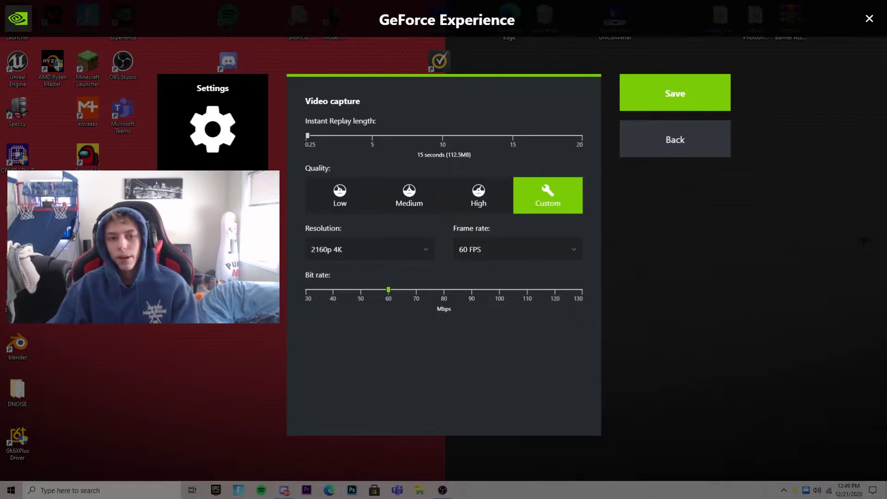
pyautogui.click(672, 96)
# Review the overlay's keyboard shortcuts for capturing and recording, including the one that saves an Instant Replay clip
pyautogui.click(722, 165)
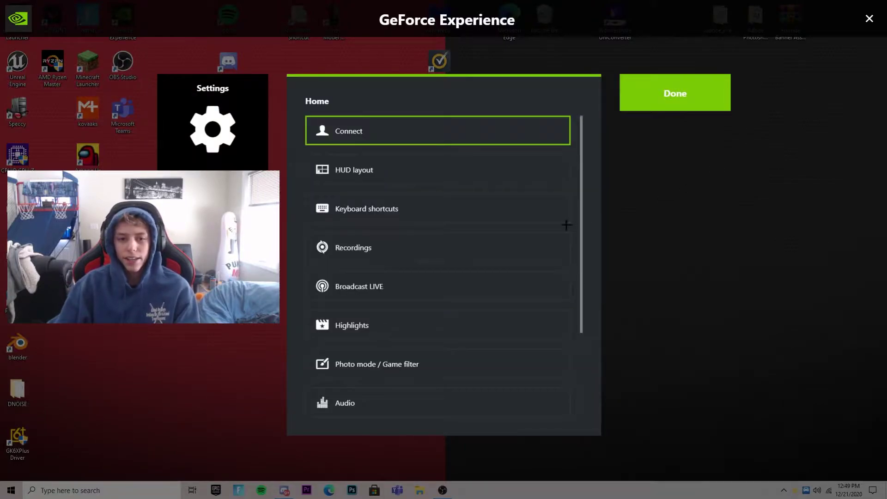
pyautogui.click(452, 217)
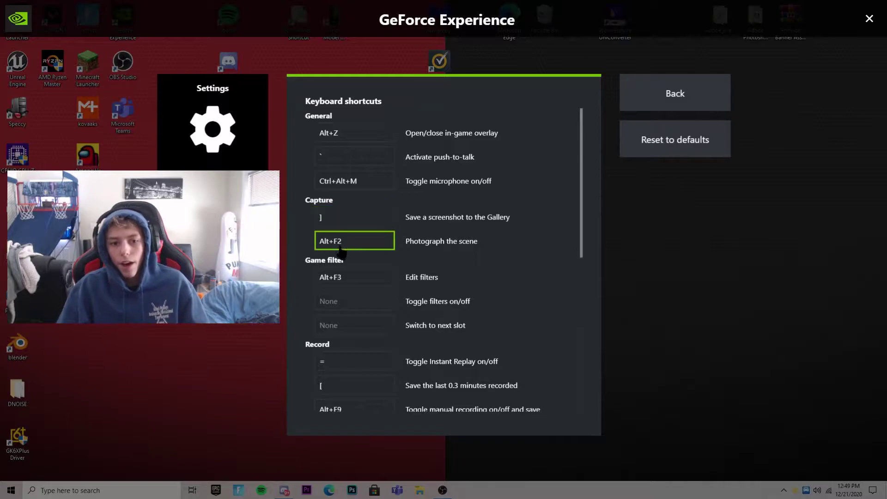
pyautogui.scroll(-3, 333, 277)
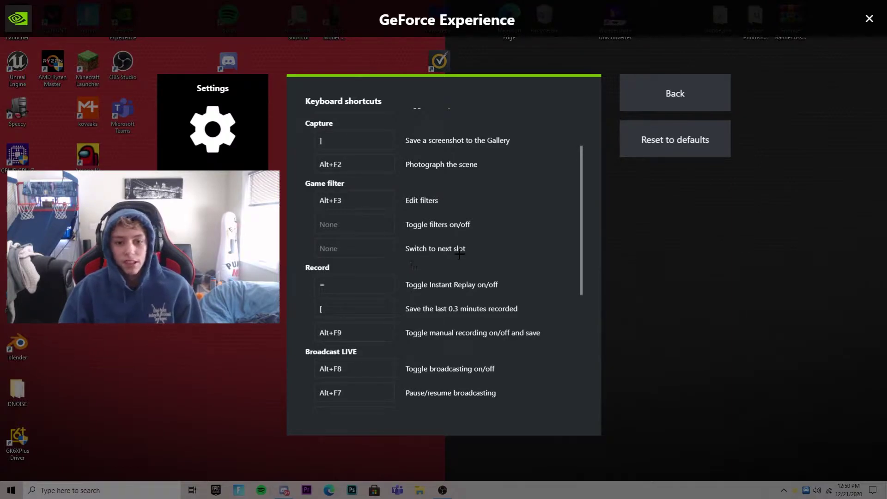
pyautogui.click(690, 93)
pyautogui.click(687, 98)
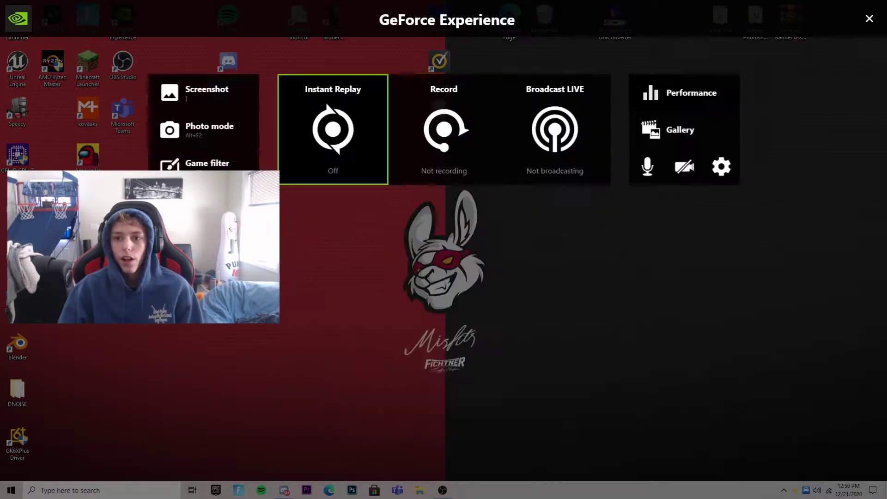
# Save the Instant Replay capture settings again and turn Instant Replay on
pyautogui.click(332, 132)
pyautogui.click(311, 216)
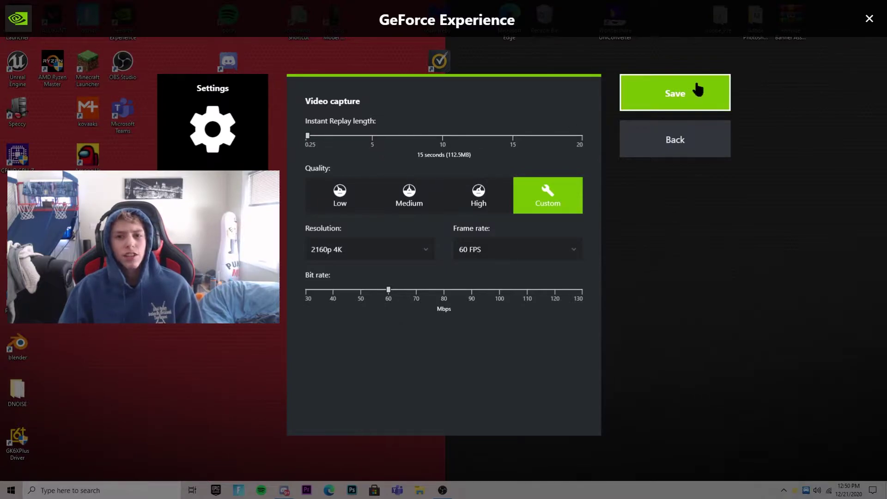
pyautogui.click(690, 92)
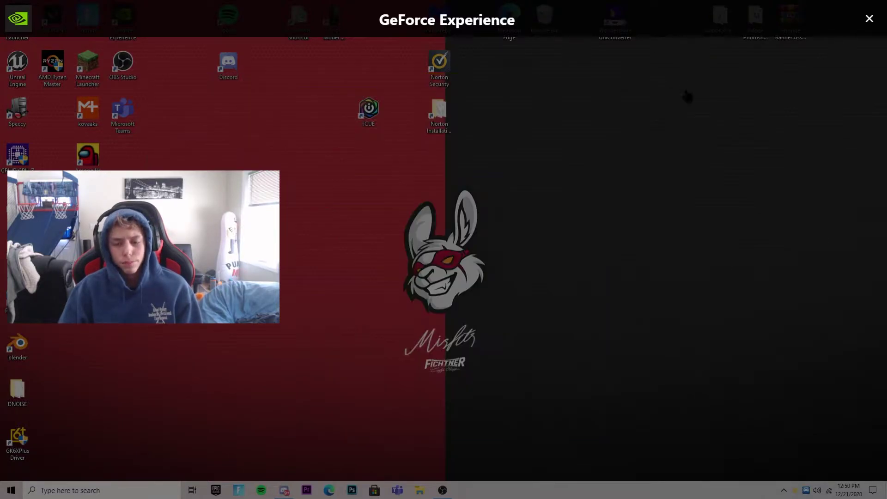
pyautogui.press('Return')
pyautogui.press('Return')
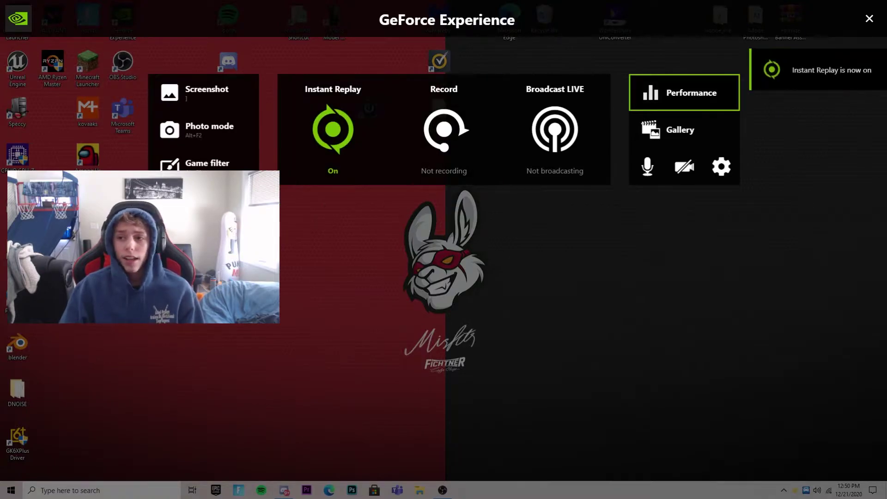
pyautogui.click(628, 92)
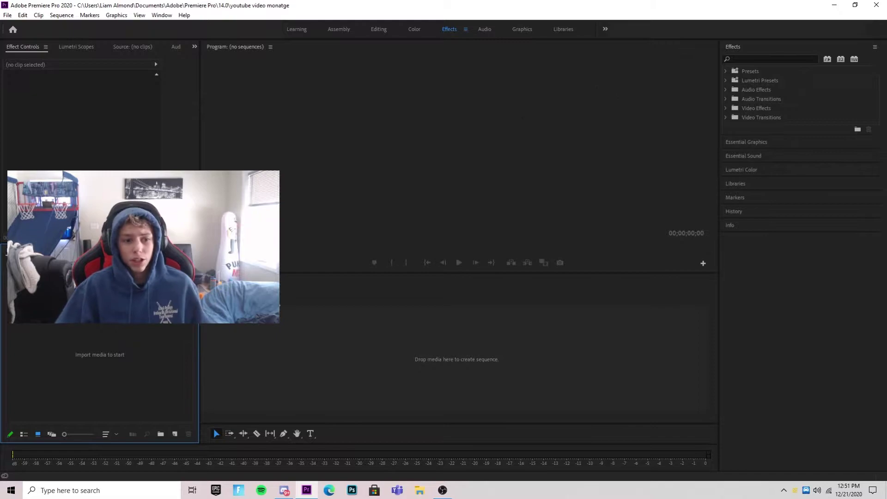
# Switch to Premiere Pro and browse in the Media Browser through Users to the user's Downloads folder
pyautogui.hotkey('shift', '8')
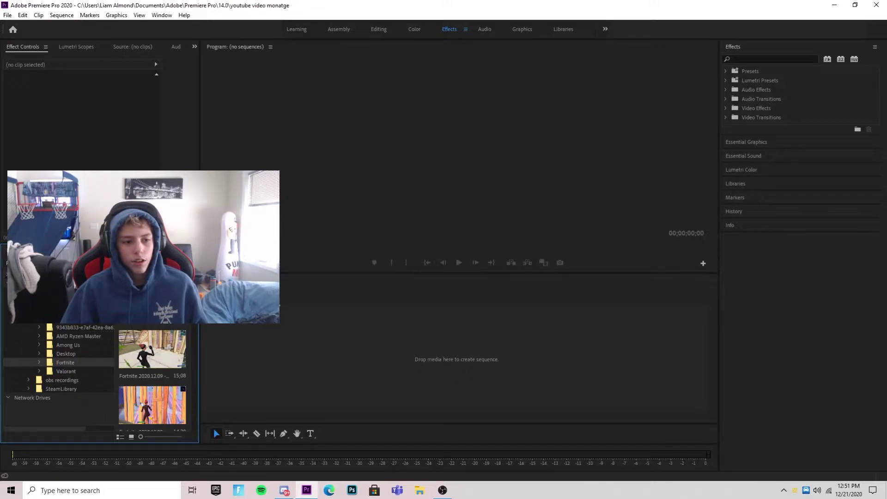
pyautogui.click(33, 286)
pyautogui.scroll(-3, 157, 370)
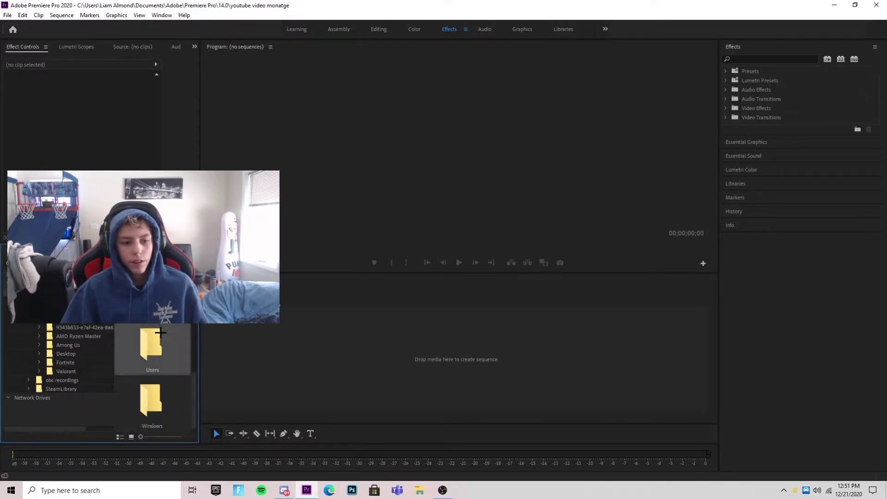
pyautogui.doubleClick(160, 332)
pyautogui.doubleClick(161, 332)
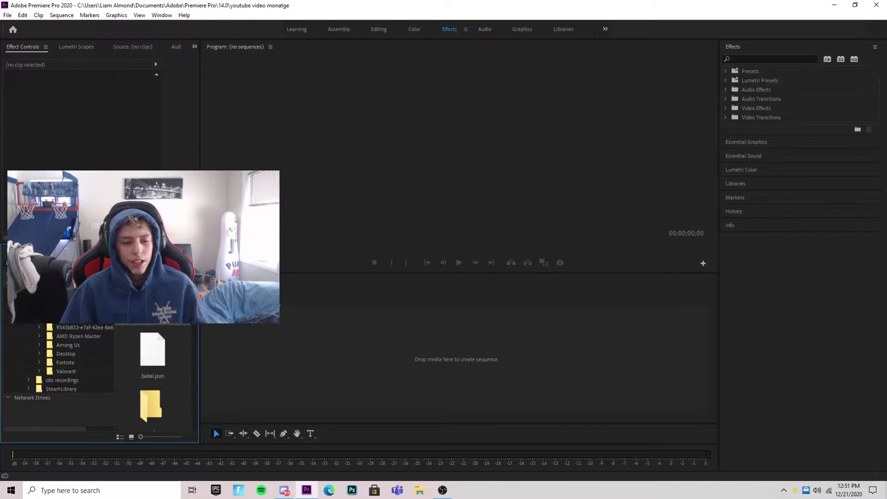
pyautogui.scroll(-2, 161, 332)
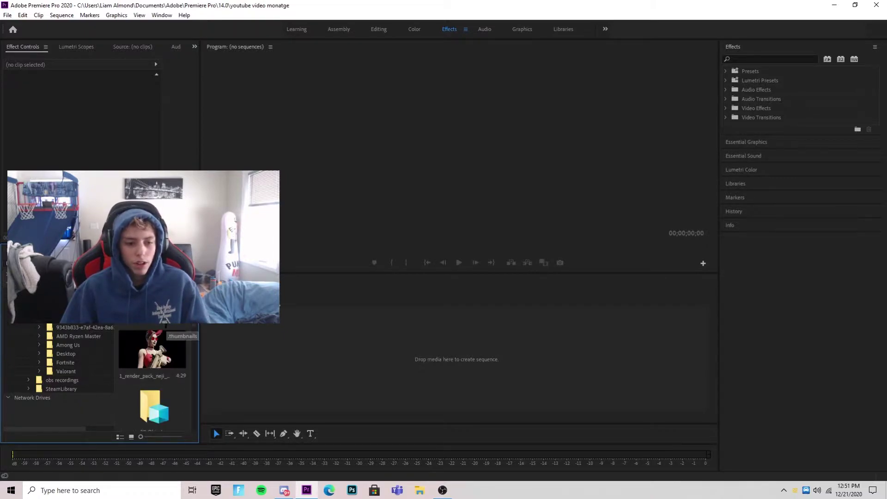
pyautogui.scroll(-5, 163, 327)
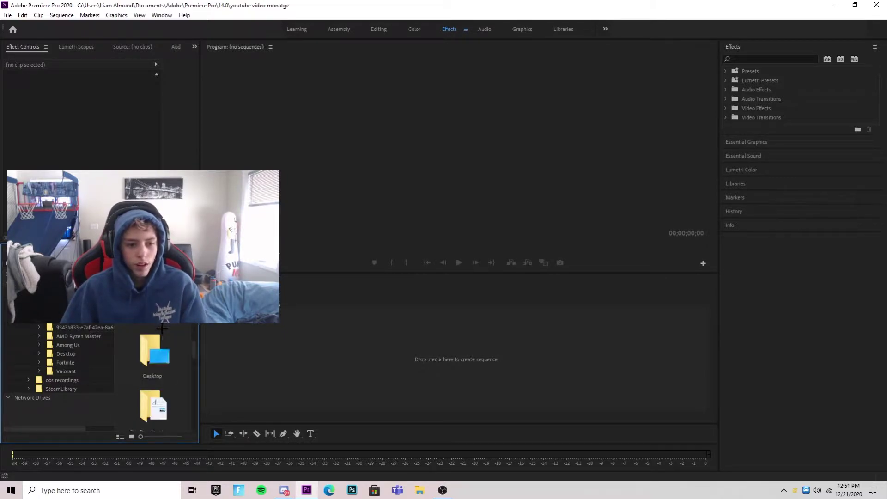
pyautogui.doubleClick(162, 344)
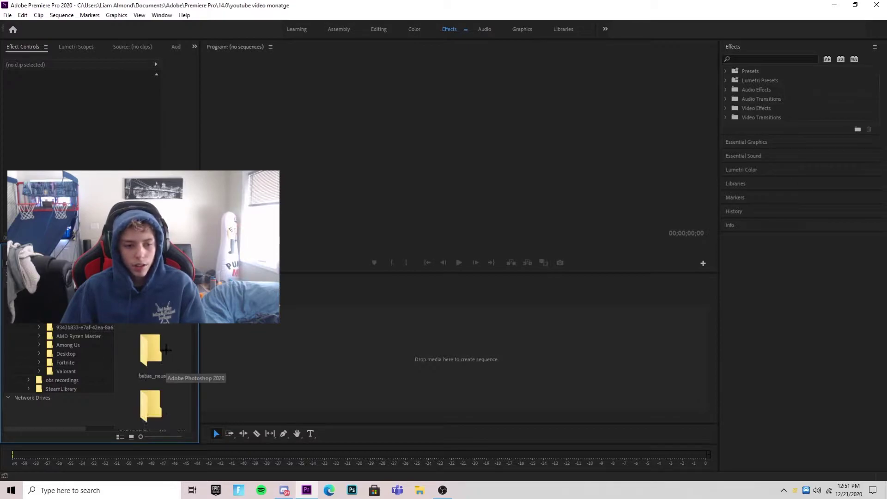
# Create a sequence in the timeline from the song killbunk - Chanel Bag.mp3 in Downloads and save the project
pyautogui.scroll(-8, 165, 350)
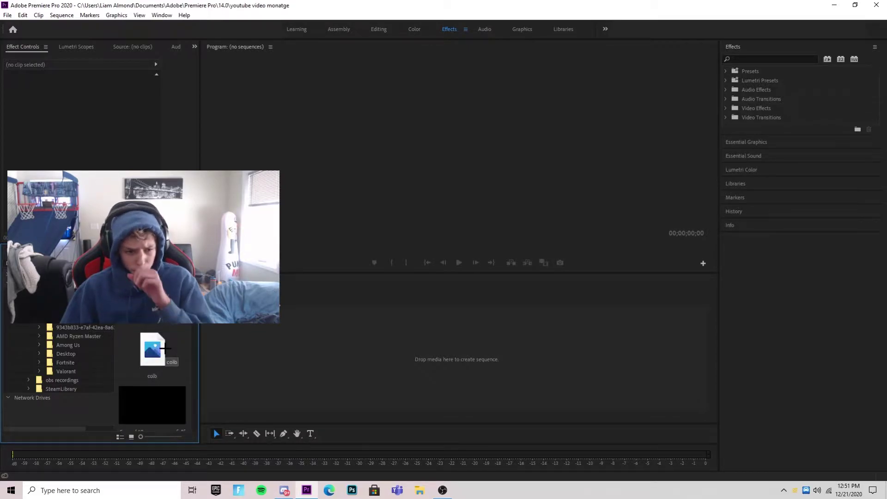
pyautogui.scroll(-5, 166, 349)
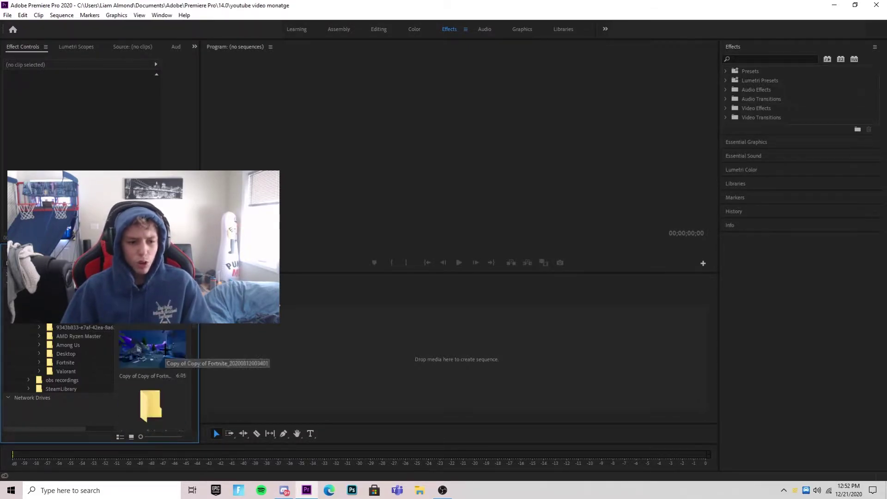
pyautogui.scroll(-5, 164, 350)
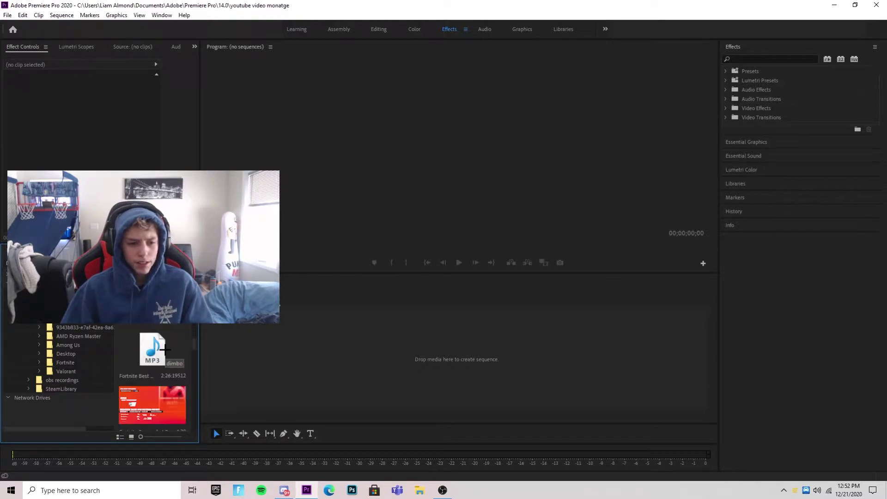
pyautogui.scroll(-4, 165, 350)
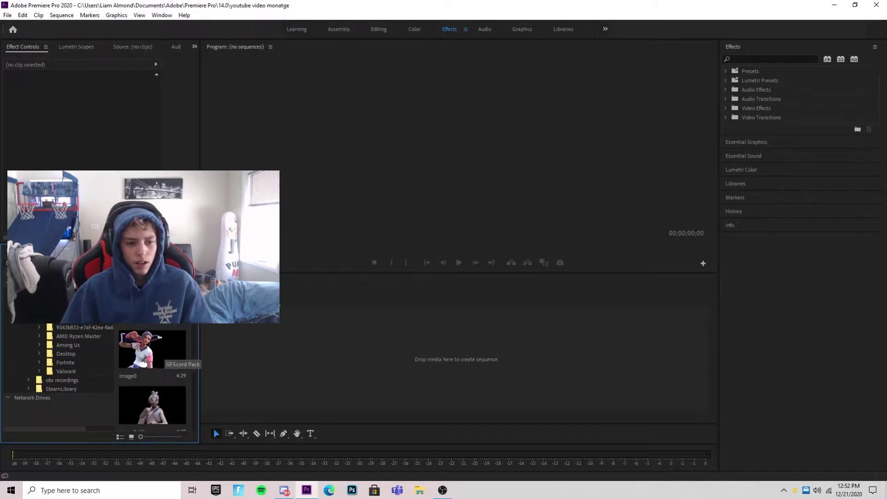
pyautogui.scroll(-2, 164, 354)
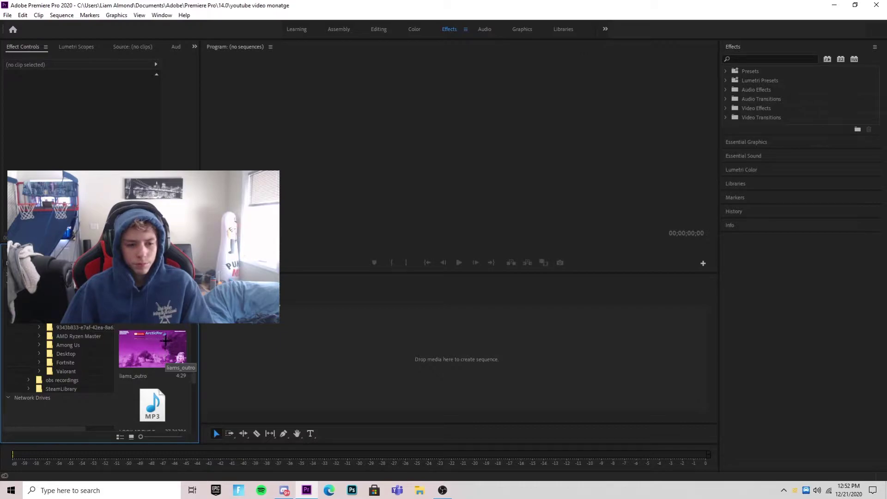
pyautogui.scroll(-2, 165, 344)
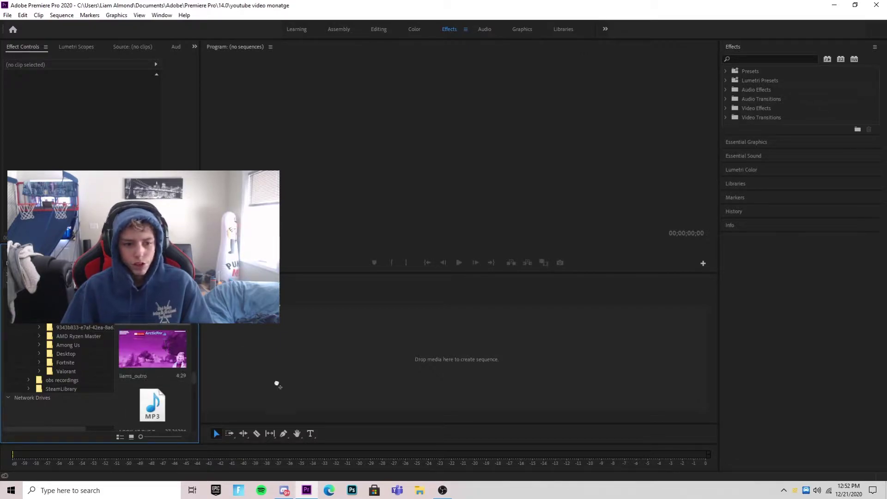
pyautogui.moveTo(277, 383); pyautogui.dragTo(262, 369)
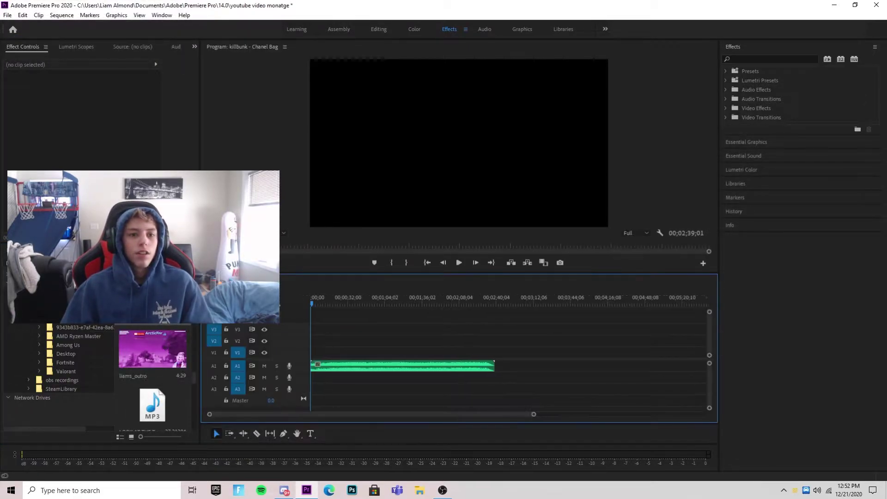
pyautogui.click(7, 15)
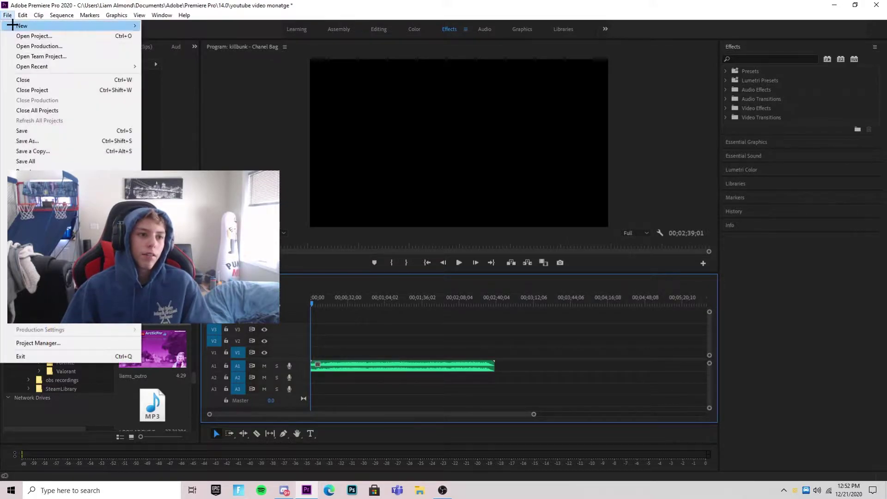
pyautogui.click(20, 127)
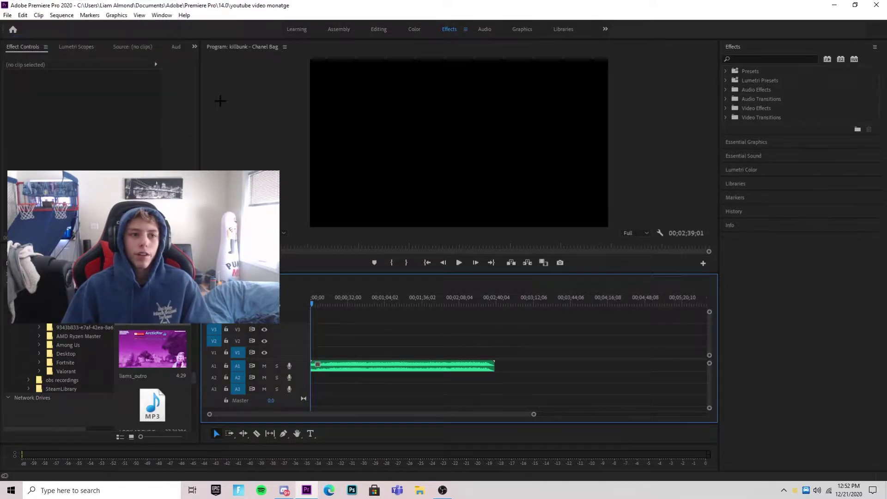
# Restart Premiere Pro, dismiss the crash report without sending it, and reopen the youtube video monatge project
pyautogui.click(876, 4)
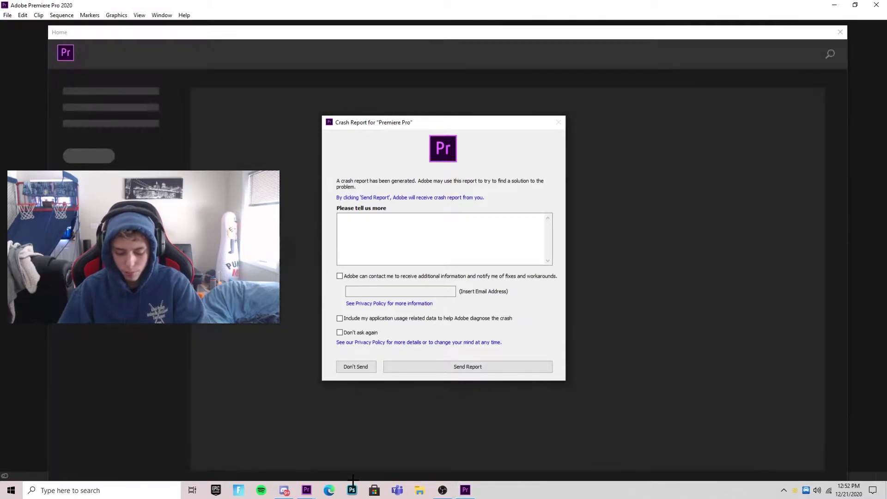
pyautogui.click(346, 365)
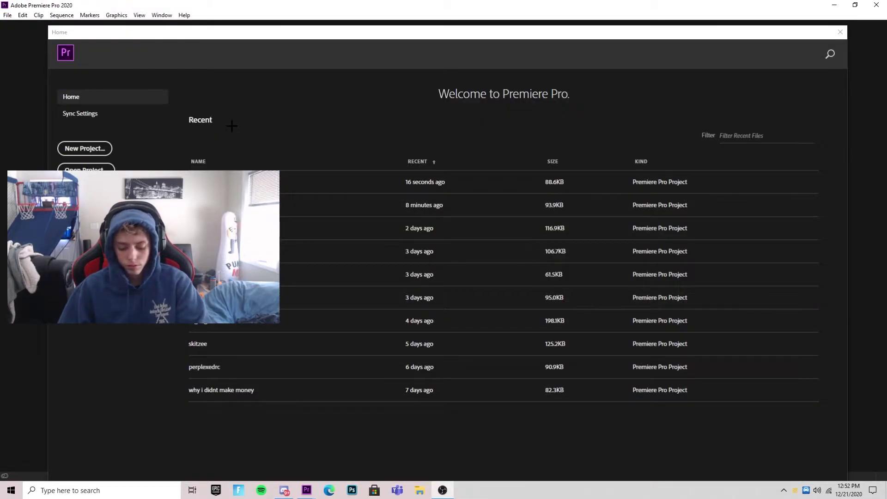
pyautogui.click(236, 182)
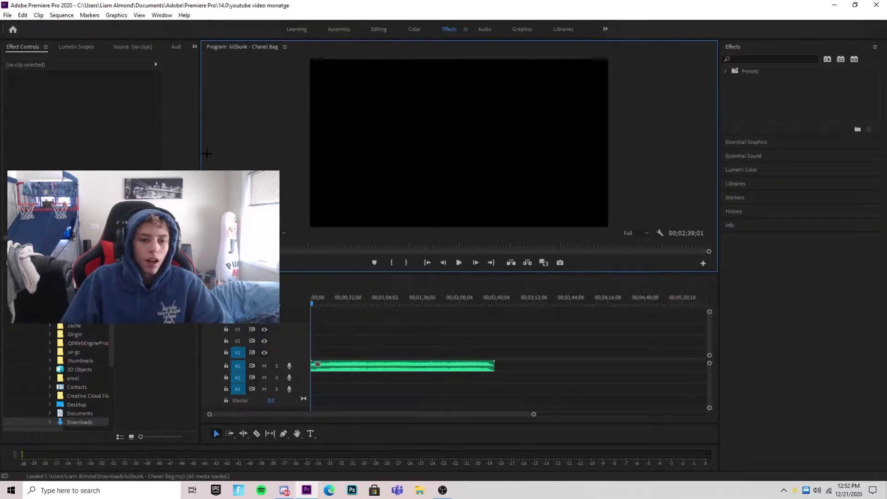
# Play the song from its start and trim its end so that about 28 seconds remain on A1
pyautogui.press('space')
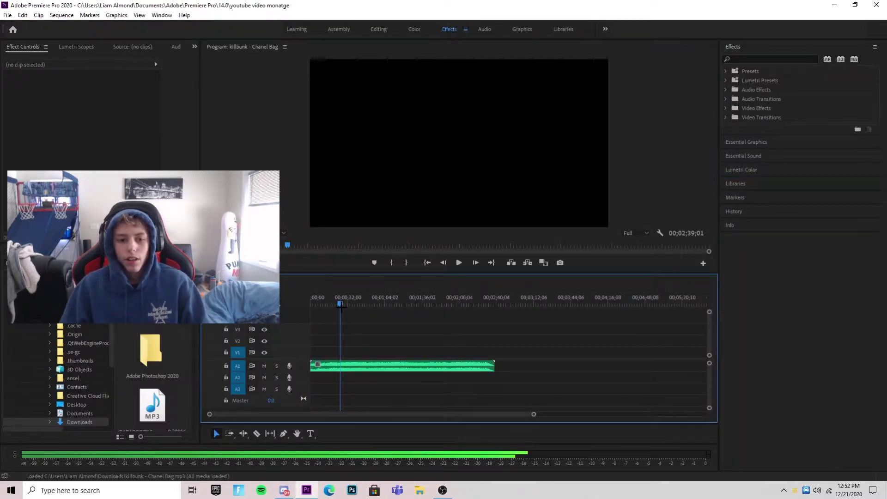
pyautogui.click(458, 261)
pyautogui.click(459, 261)
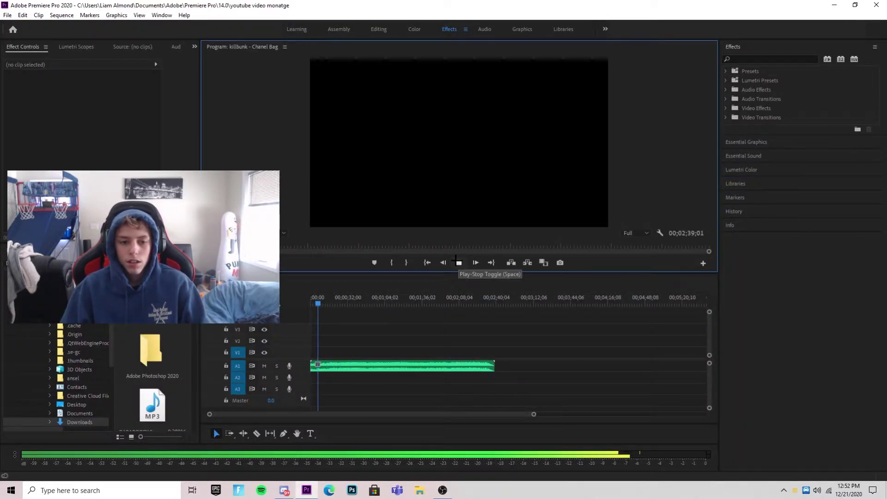
pyautogui.moveTo(492, 366); pyautogui.dragTo(341, 369)
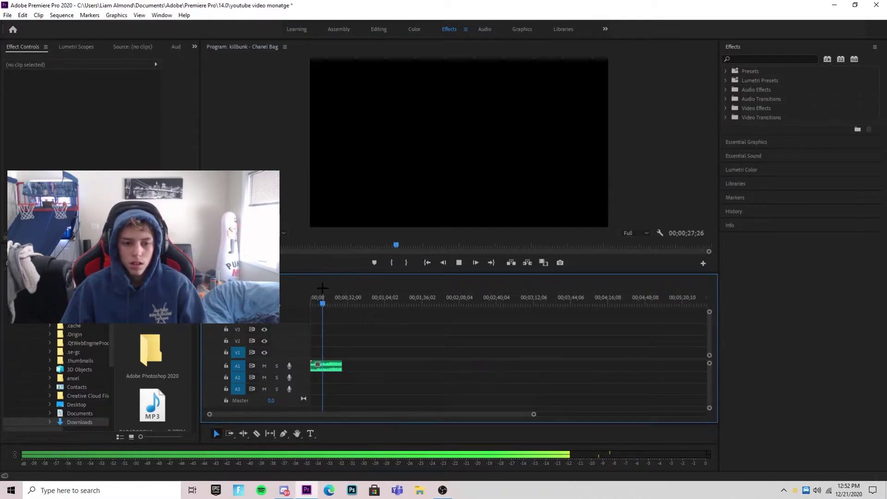
pyautogui.click(325, 297)
pyautogui.moveTo(326, 296); pyautogui.dragTo(330, 296)
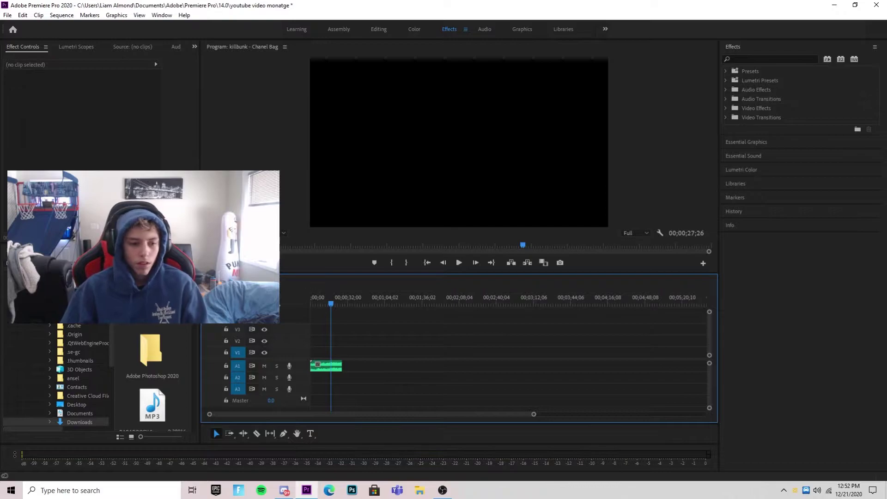
# Browse to the Fortnite recordings folder and place Fortnite 2020.12.09 - 12.49.12.03.DVR.mp4 at the sequence start, with the song on A2
pyautogui.scroll(-10, 58, 374)
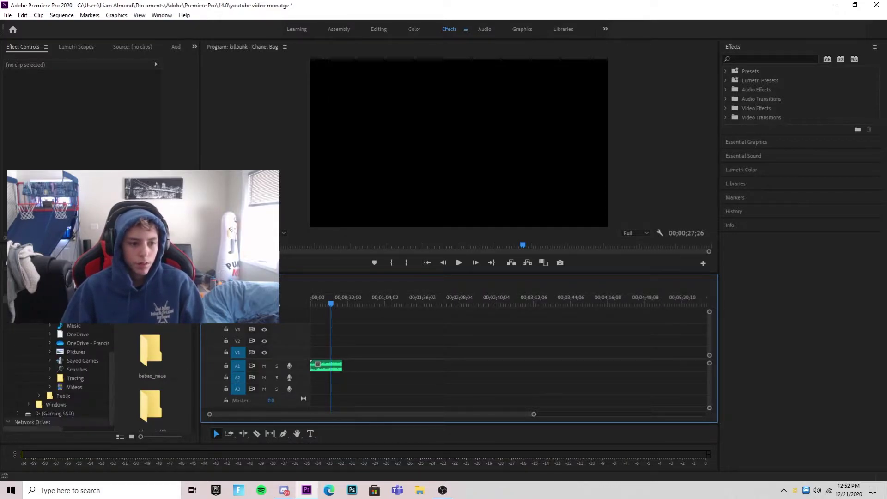
pyautogui.scroll(2, 58, 374)
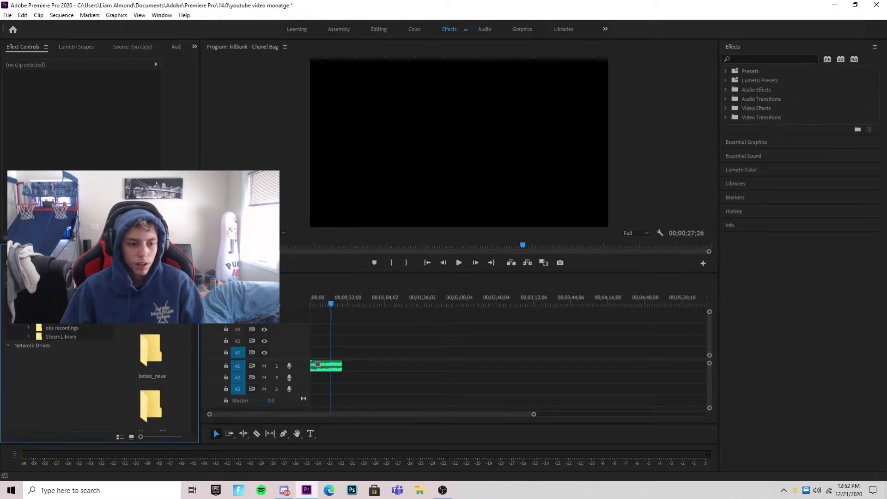
pyautogui.scroll(2, 58, 358)
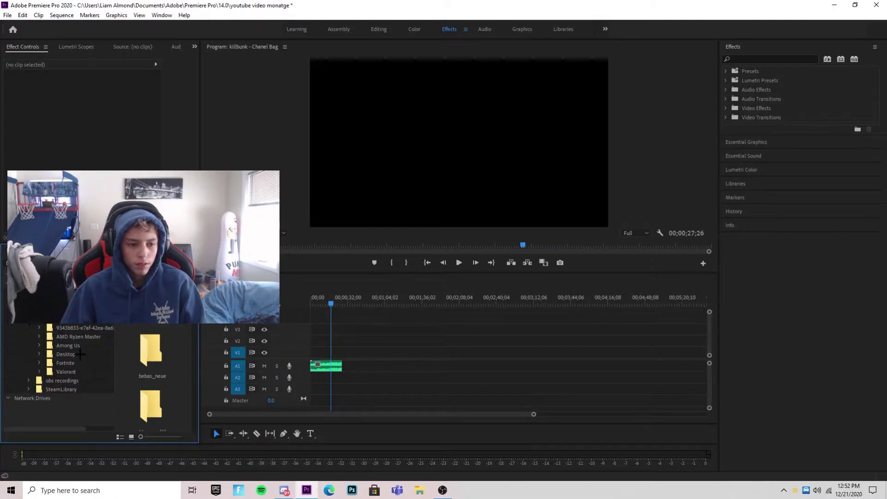
pyautogui.click(70, 363)
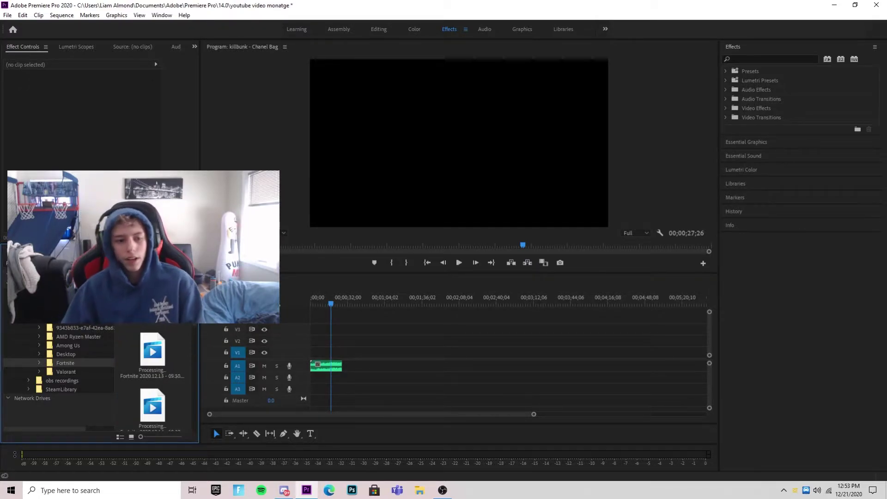
pyautogui.moveTo(161, 420); pyautogui.dragTo(327, 380)
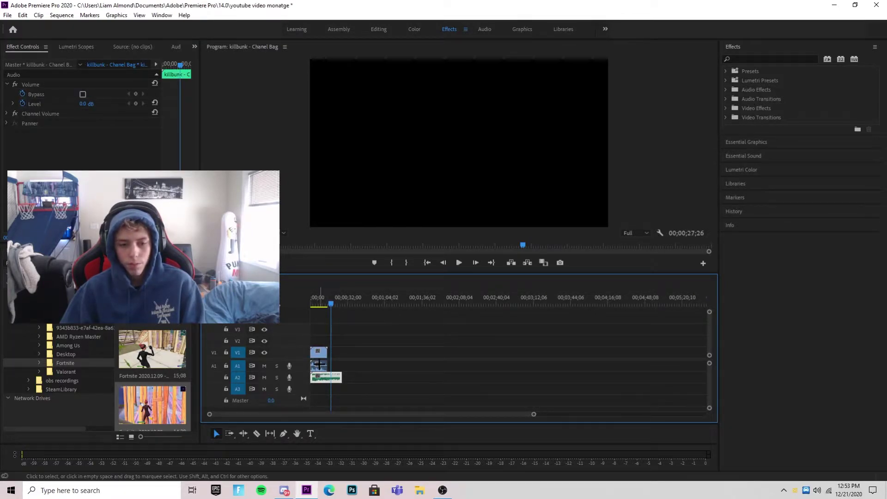
# Set the Fortnite clip's audio volume level to -5 dB
pyautogui.click(319, 364)
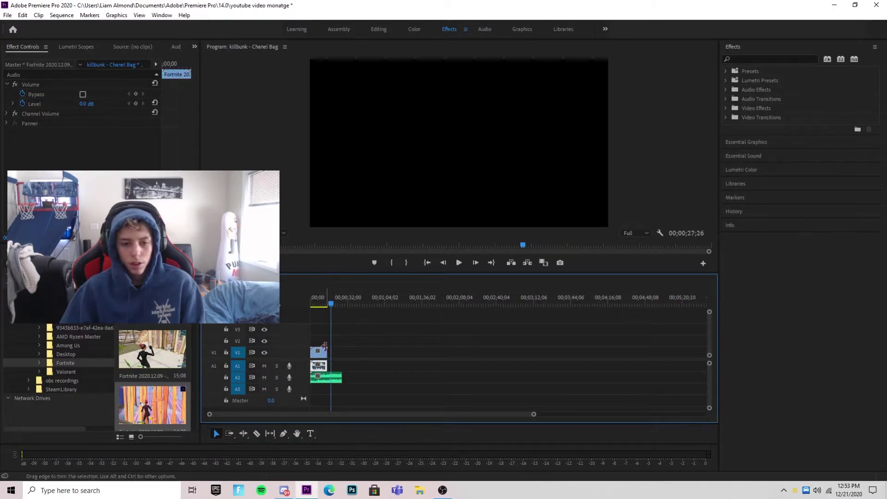
pyautogui.click(86, 103)
pyautogui.write('-5')
pyautogui.press('Return')
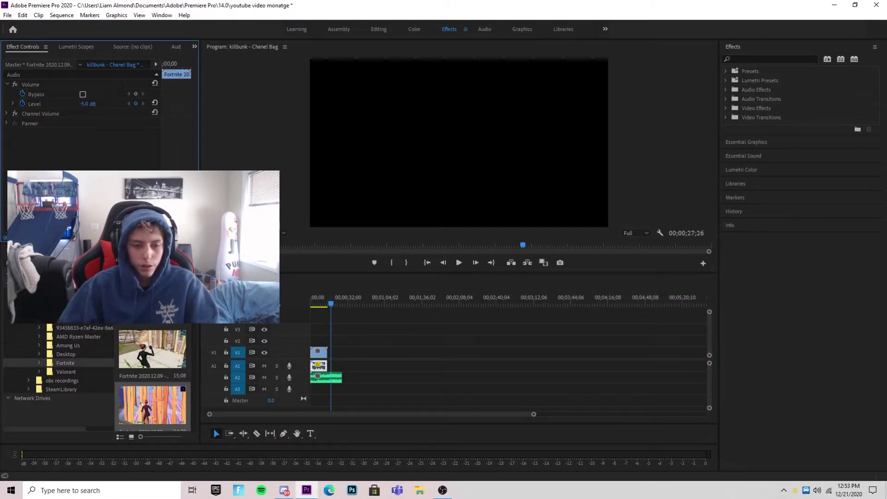
# Play the elimination moment and cut about 5 seconds off the song's beginning, keeping the song at the sequence start
pyautogui.moveTo(332, 298); pyautogui.dragTo(323, 298)
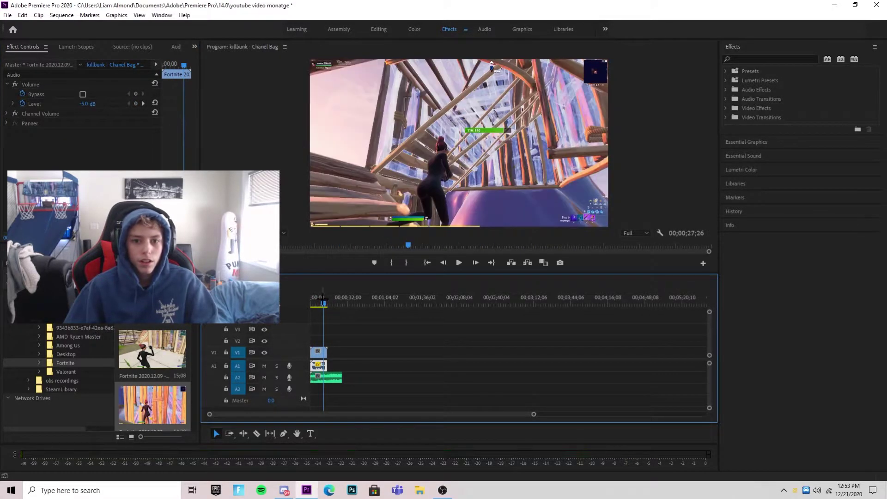
pyautogui.click(460, 262)
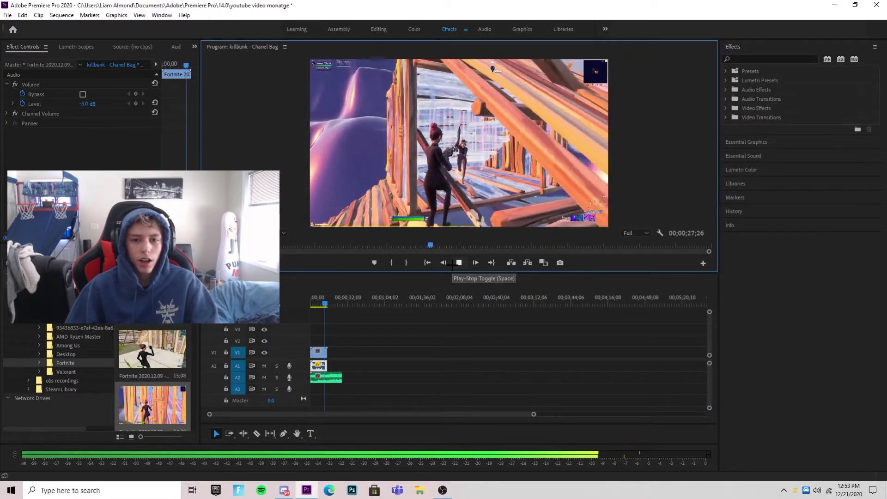
pyautogui.click(458, 262)
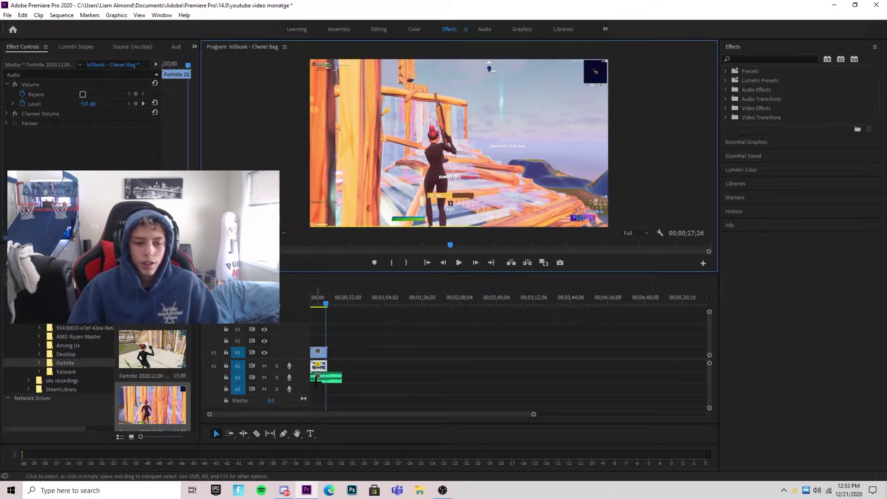
pyautogui.moveTo(313, 378); pyautogui.dragTo(318, 381)
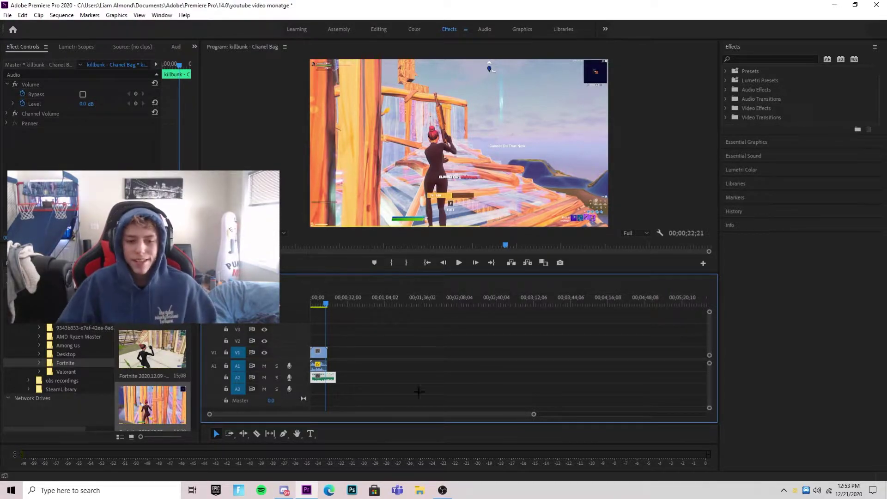
# Replay the section before the elimination and restore about 1.5 seconds of the song's beginning on A2
pyautogui.moveTo(535, 414); pyautogui.dragTo(358, 414)
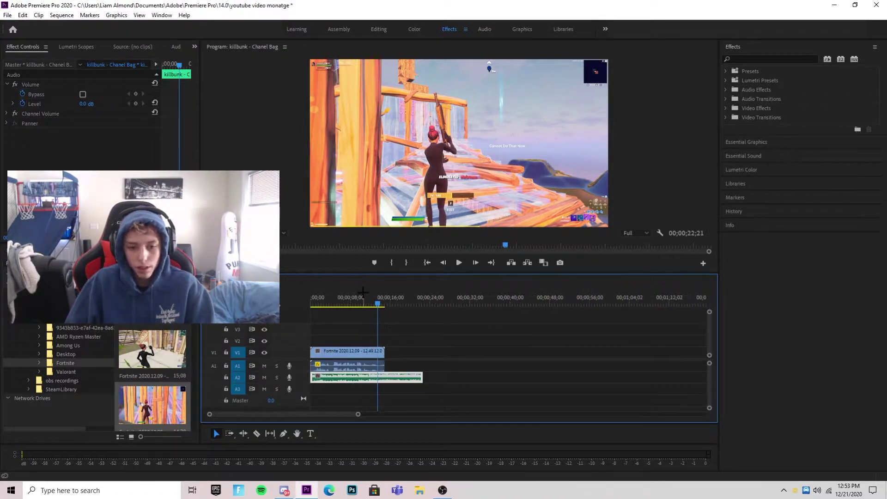
pyautogui.moveTo(368, 304); pyautogui.dragTo(344, 304)
pyautogui.click(460, 262)
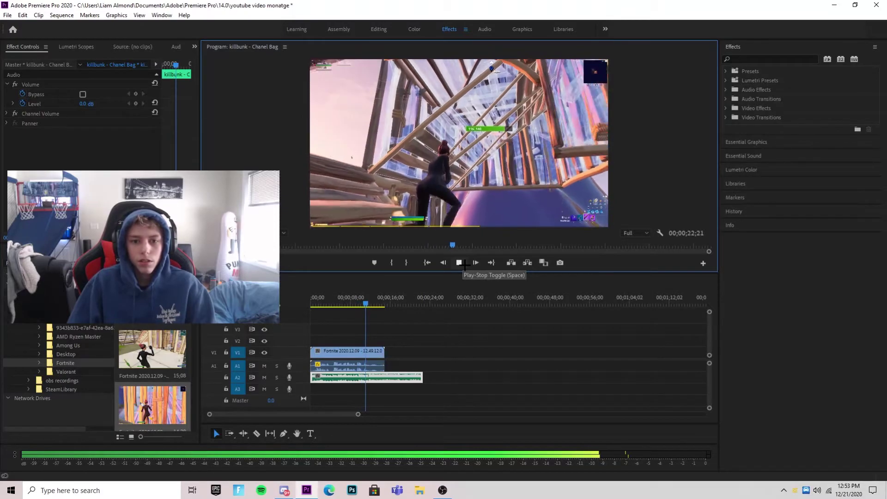
pyautogui.click(464, 264)
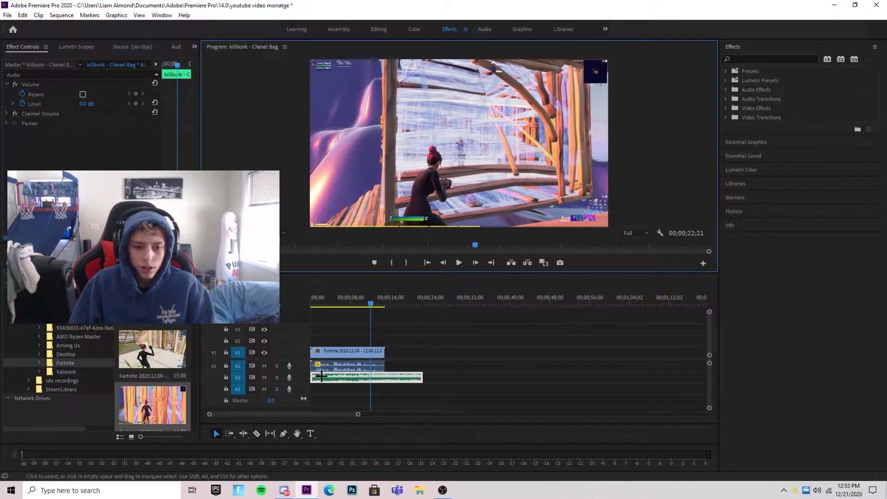
pyautogui.moveTo(328, 375); pyautogui.dragTo(336, 377)
# Check the beat against the elimination and cut about half a second off the song's beginning, aligned to the sequence start
pyautogui.click(459, 262)
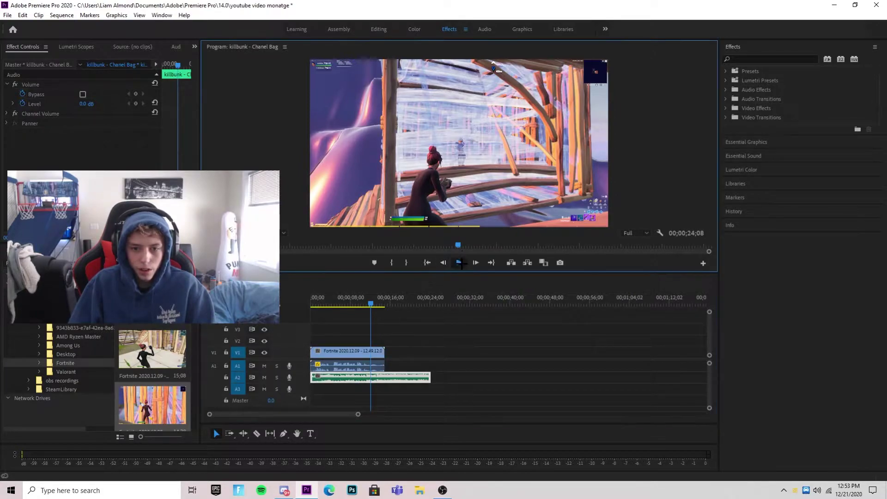
pyautogui.press('space')
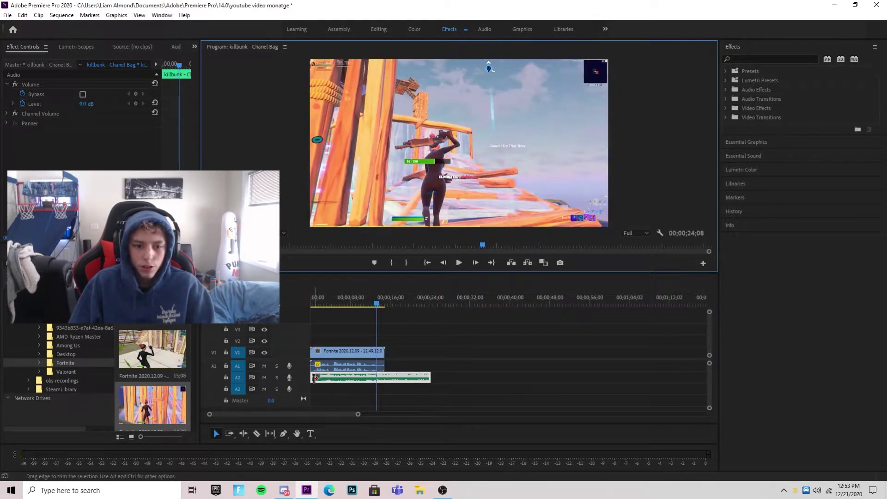
pyautogui.scroll(2, 351, 414)
pyautogui.scroll(1, 344, 413)
pyautogui.moveTo(312, 377)
pyautogui.mouseDown()
pyautogui.moveTo(322, 376)
pyautogui.moveTo(312, 377)
pyautogui.mouseUp()
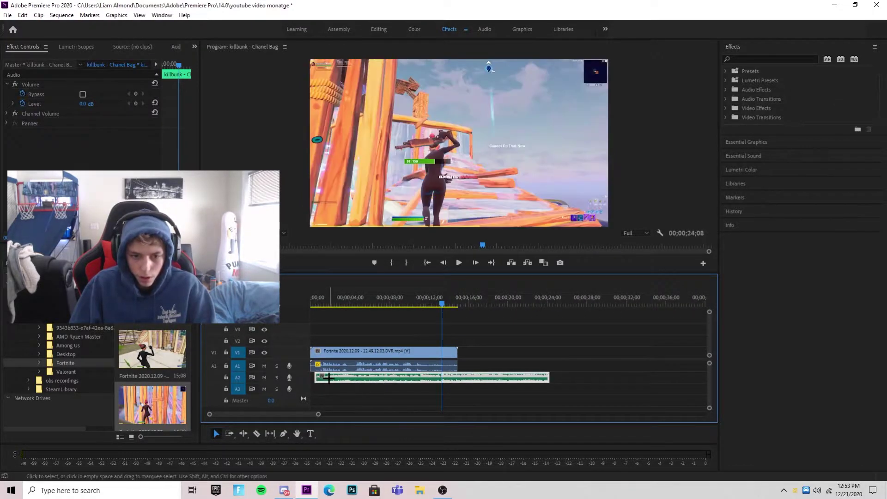
# Replay the elimination and trim another 3 frames from the song's beginning, keeping it aligned to the sequence start
pyautogui.moveTo(441, 298); pyautogui.dragTo(435, 298)
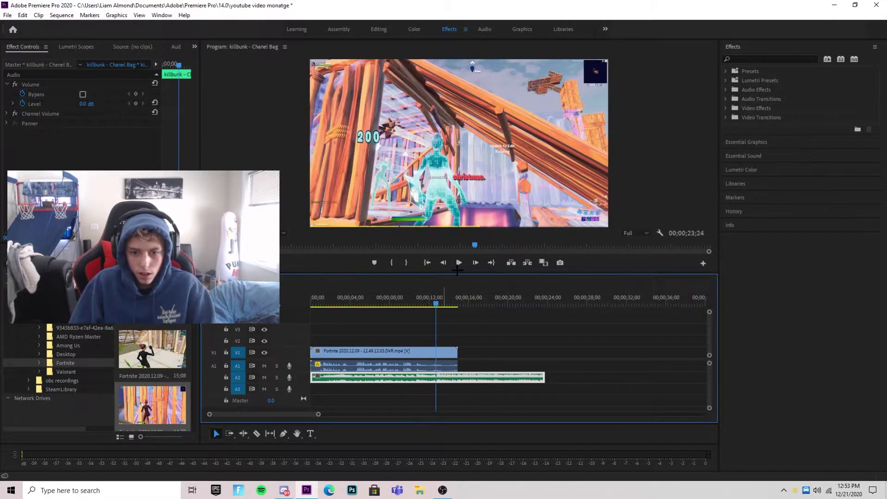
pyautogui.click(458, 262)
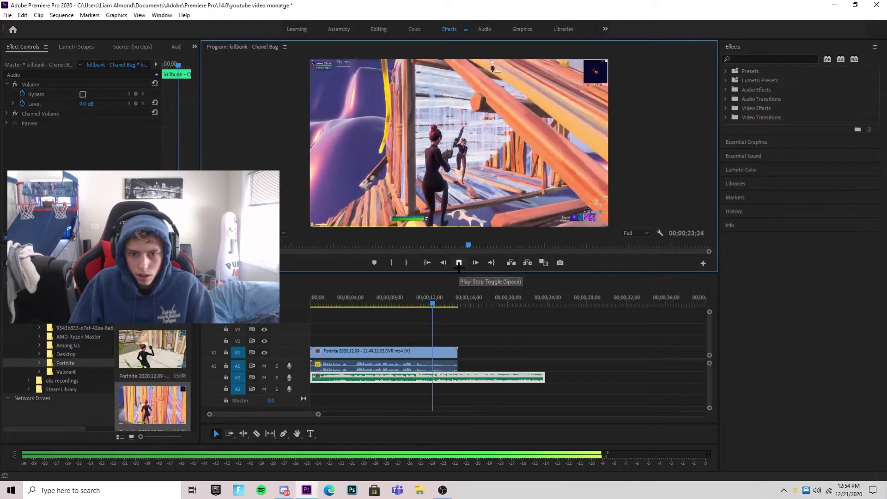
pyautogui.click(458, 262)
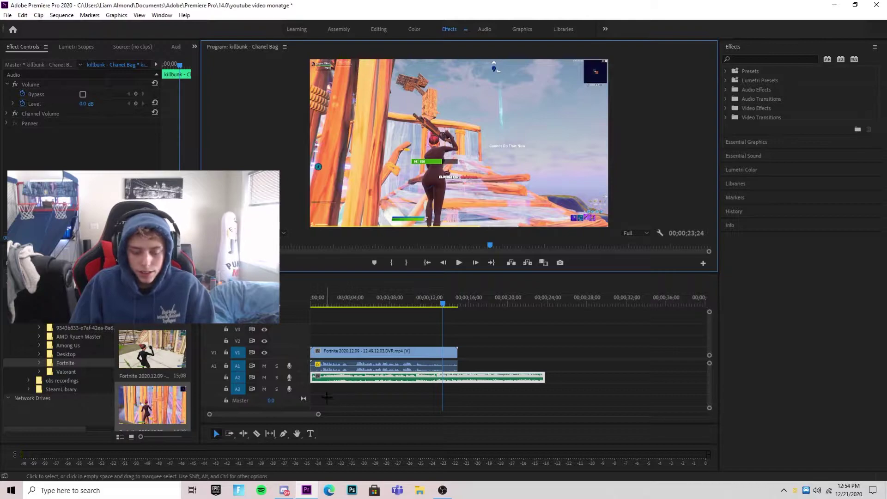
pyautogui.moveTo(318, 413); pyautogui.dragTo(294, 414)
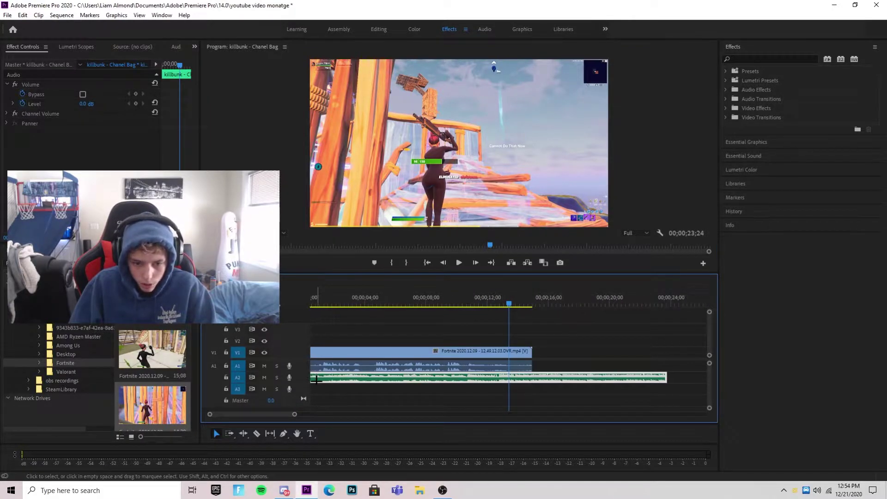
pyautogui.press('Home')
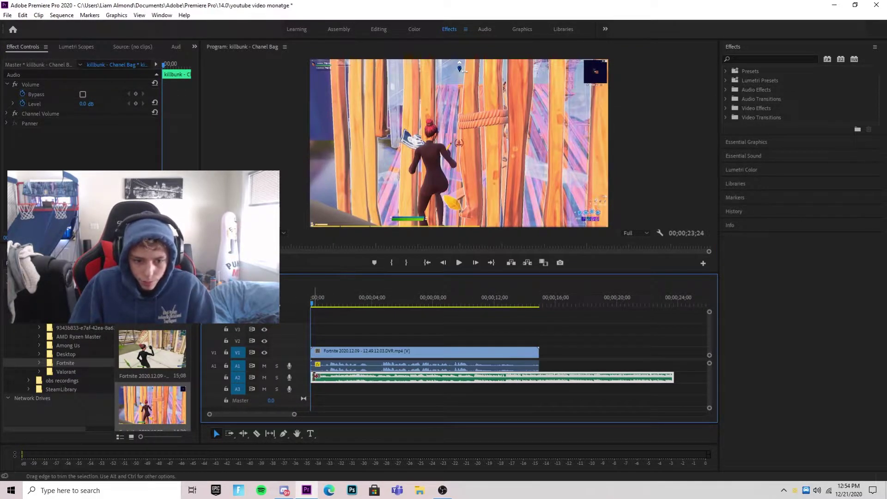
pyautogui.moveTo(313, 377)
pyautogui.mouseDown()
pyautogui.moveTo(327, 376)
pyautogui.moveTo(316, 378)
pyautogui.mouseUp()
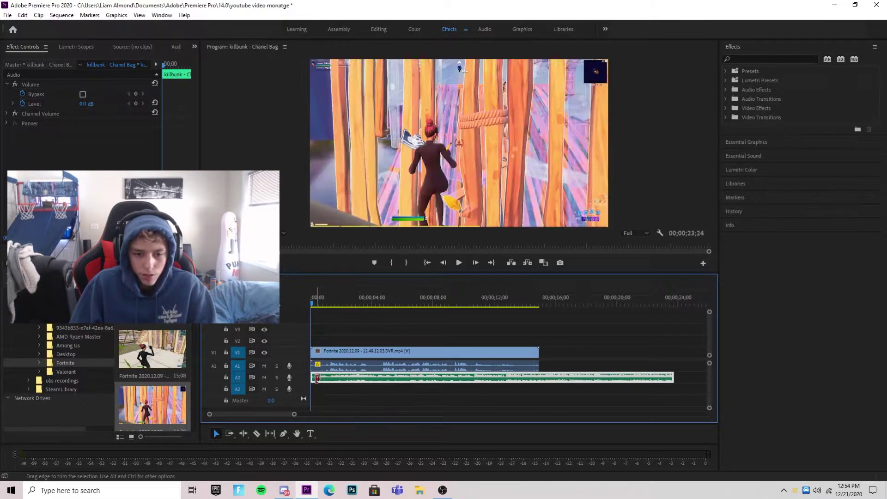
pyautogui.moveTo(294, 414); pyautogui.dragTo(260, 414)
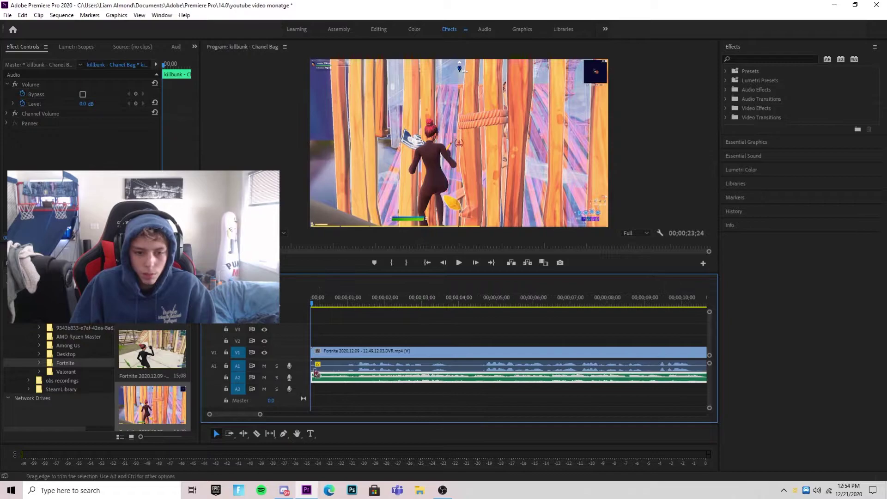
pyautogui.moveTo(315, 376)
pyautogui.mouseDown()
pyautogui.moveTo(328, 376)
pyautogui.moveTo(316, 376)
pyautogui.mouseUp()
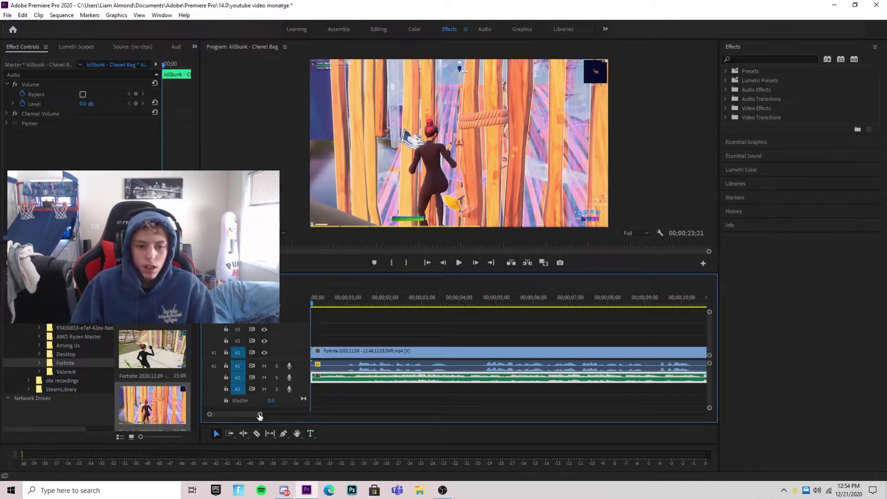
# Preview the sync from about 12 seconds and fine-trim the song's beginning by a further 3 frames
pyautogui.moveTo(259, 414); pyautogui.dragTo(300, 414)
pyautogui.click(475, 301)
pyautogui.click(458, 262)
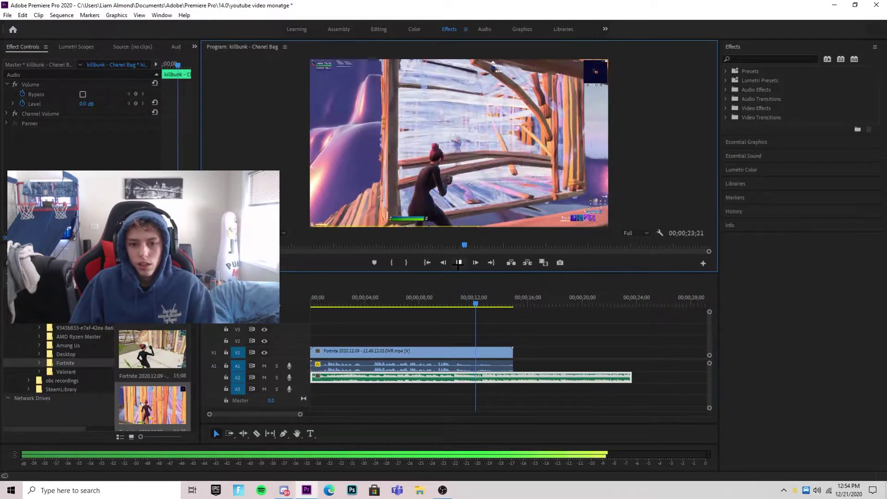
pyautogui.click(459, 262)
pyautogui.click(300, 306)
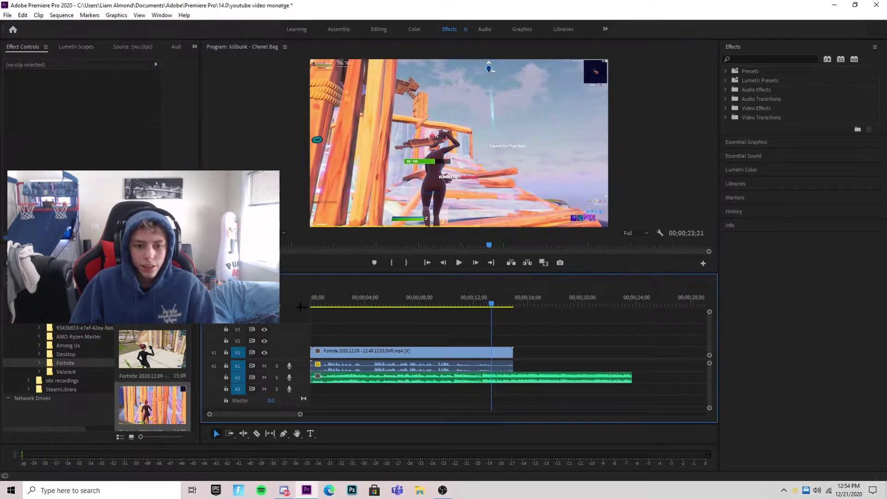
pyautogui.press('Home')
pyautogui.moveTo(300, 414); pyautogui.dragTo(260, 414)
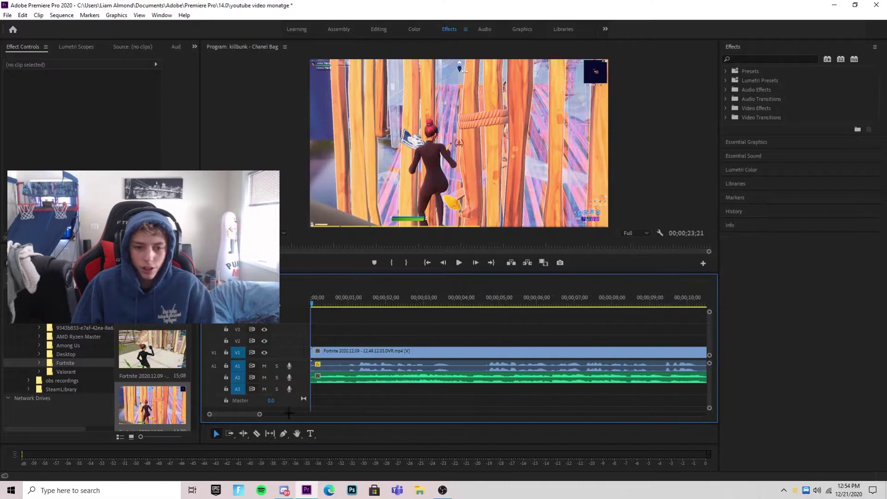
pyautogui.moveTo(315, 378); pyautogui.dragTo(331, 379)
# Play the elimination from about 10 seconds to check the sync and trim the song's end to the Fortnite clip's end
pyautogui.moveTo(260, 415); pyautogui.dragTo(281, 415)
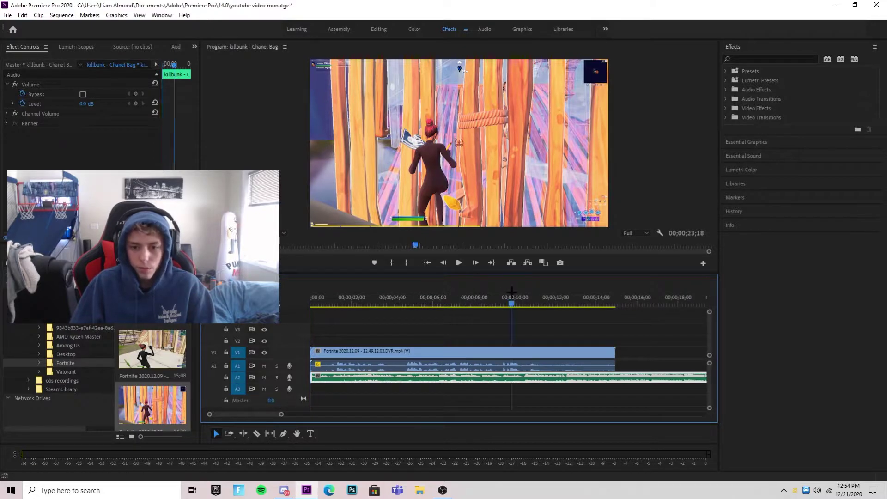
pyautogui.click(511, 292)
pyautogui.press('space')
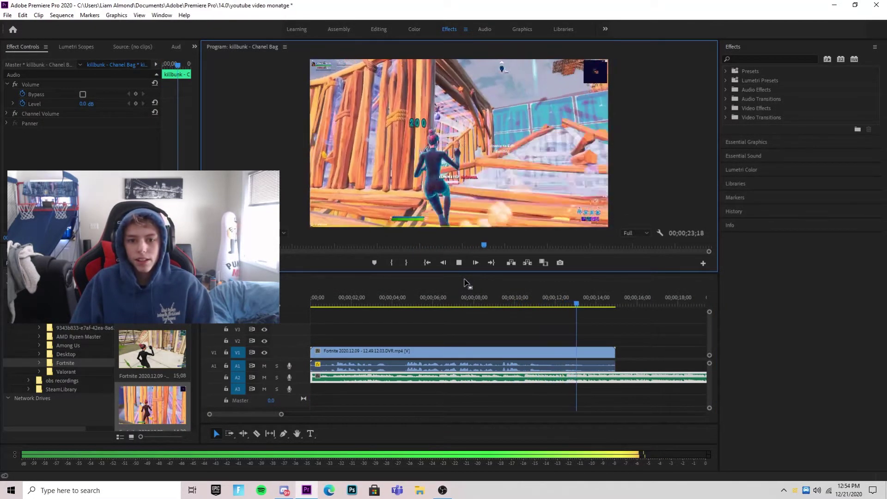
pyautogui.click(459, 262)
pyautogui.moveTo(282, 415); pyautogui.dragTo(338, 414)
pyautogui.moveTo(480, 377); pyautogui.dragTo(418, 378)
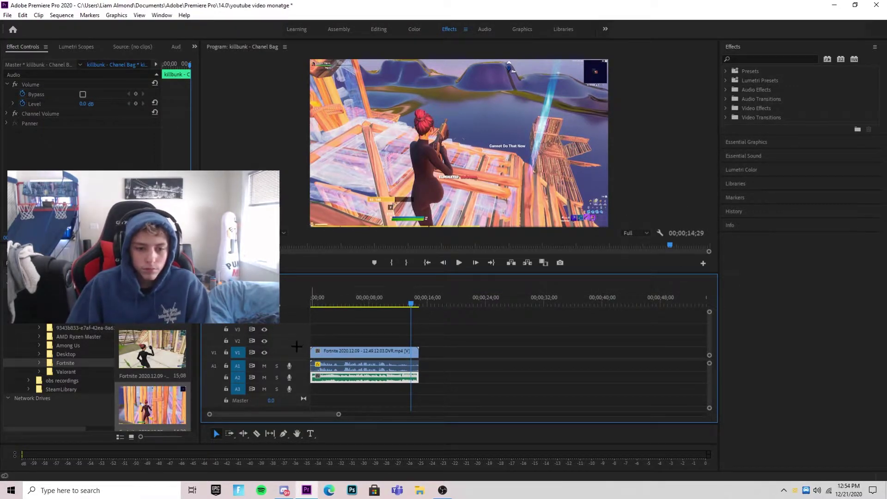
# Enlarge the V1 video track and display the Fortnite clip's Time Remapping Speed keyframes
pyautogui.moveTo(296, 347); pyautogui.dragTo(296, 314)
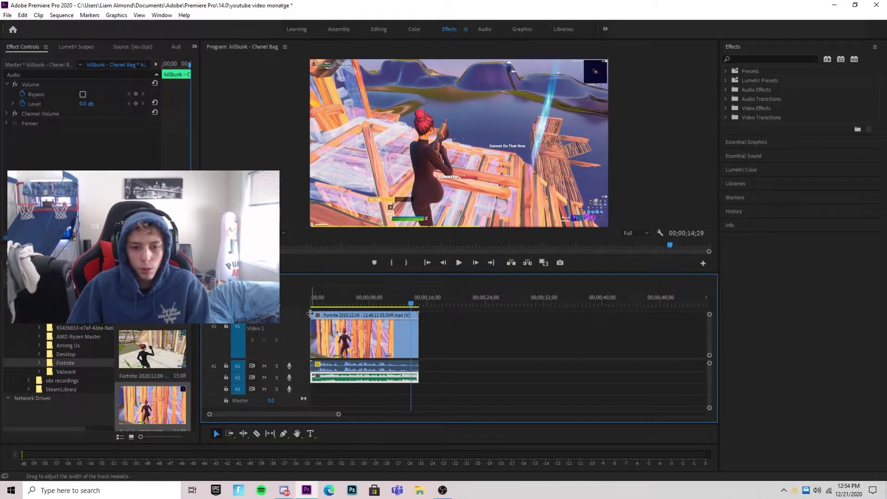
pyautogui.rightClick(399, 332)
pyautogui.moveTo(474, 478)
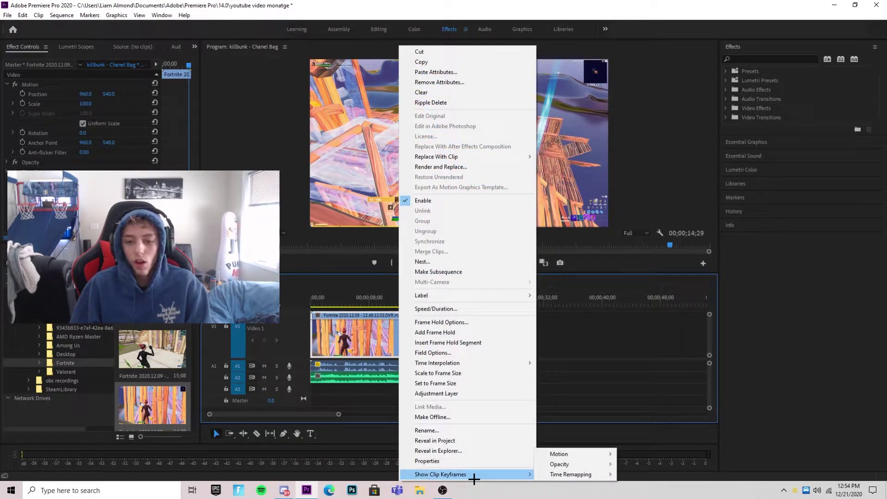
pyautogui.moveTo(544, 476)
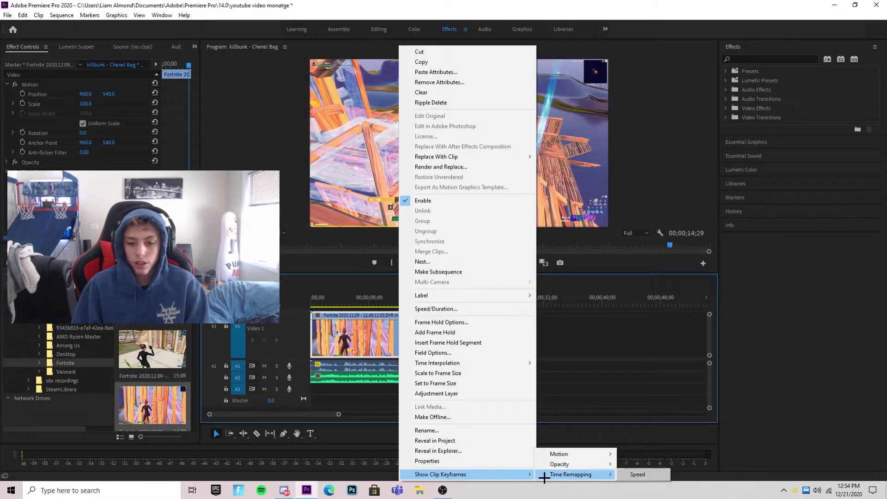
pyautogui.rightClick(336, 335)
pyautogui.click(303, 280)
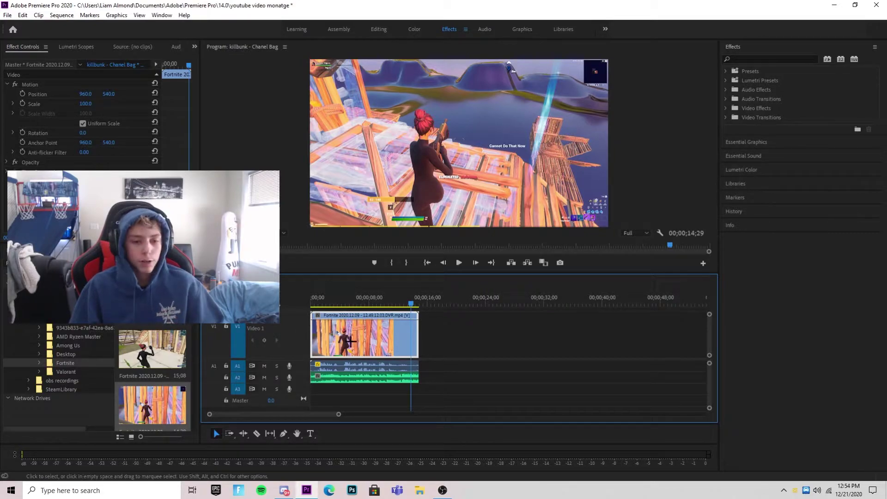
pyautogui.rightClick(384, 337)
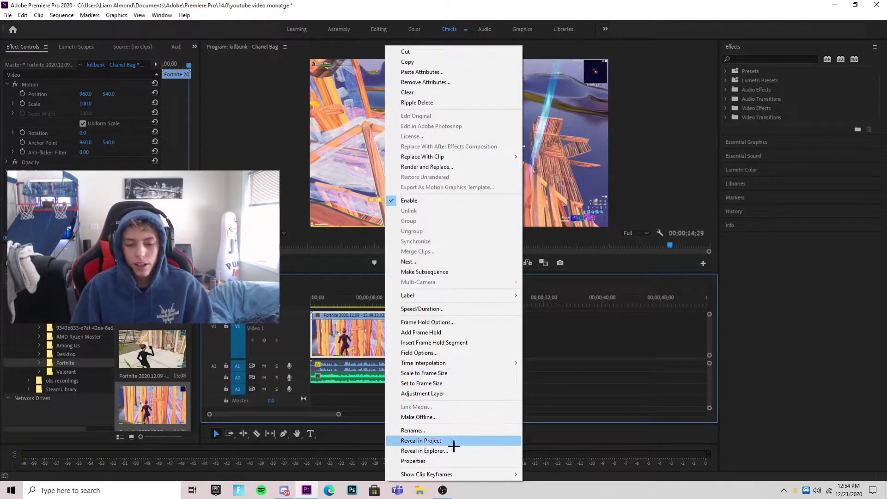
pyautogui.moveTo(466, 473)
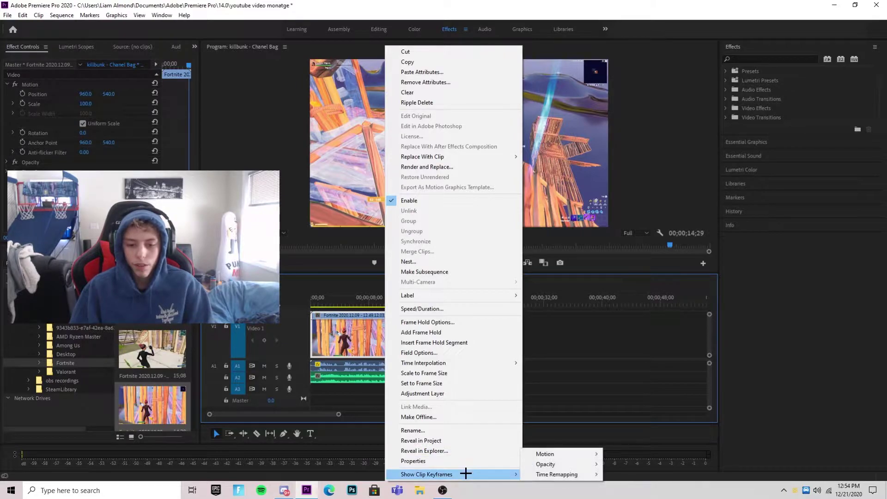
pyautogui.moveTo(547, 474)
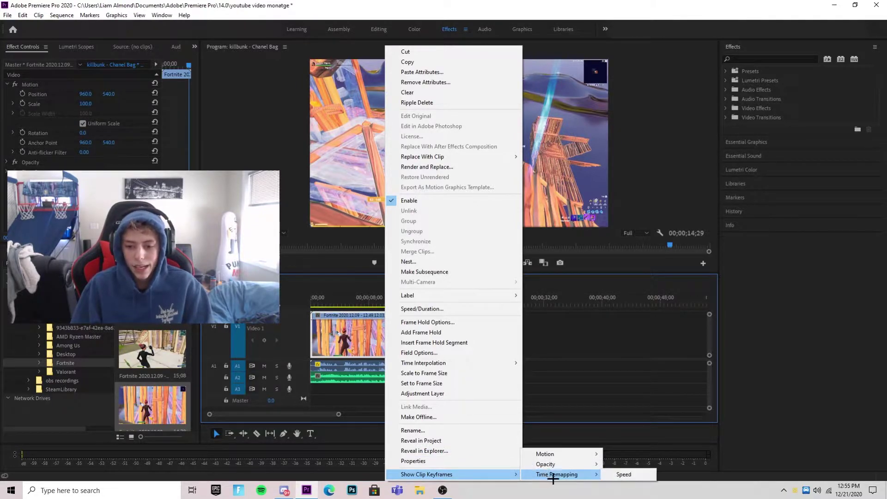
pyautogui.click(616, 475)
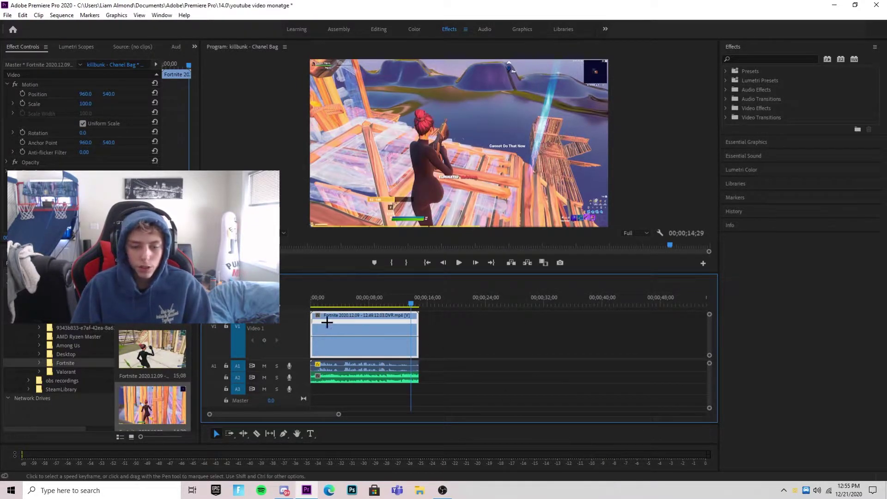
# Play up to the shot just after 12 seconds and step back to a few frames before the muzzle flash
pyautogui.moveTo(411, 301); pyautogui.dragTo(398, 301)
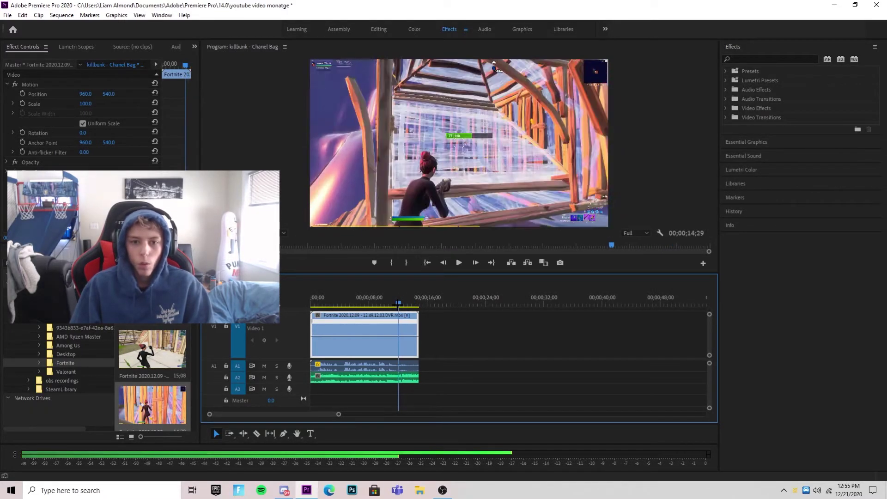
pyautogui.click(459, 262)
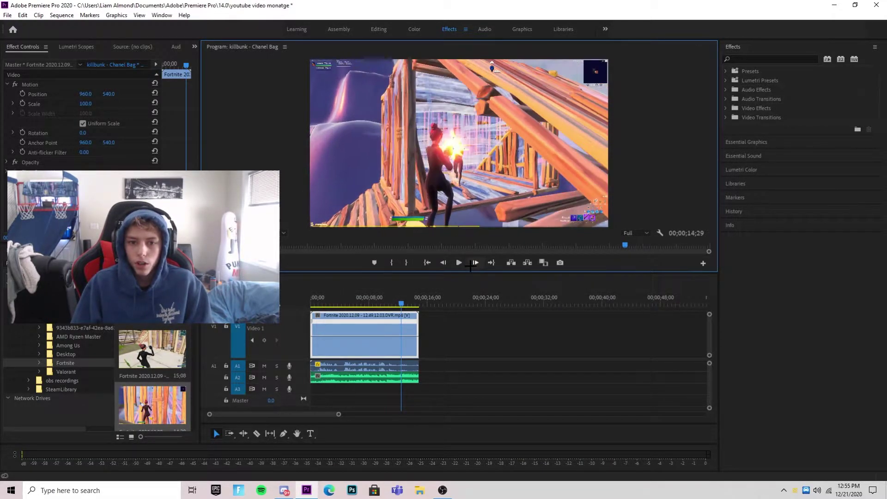
pyautogui.click(445, 261)
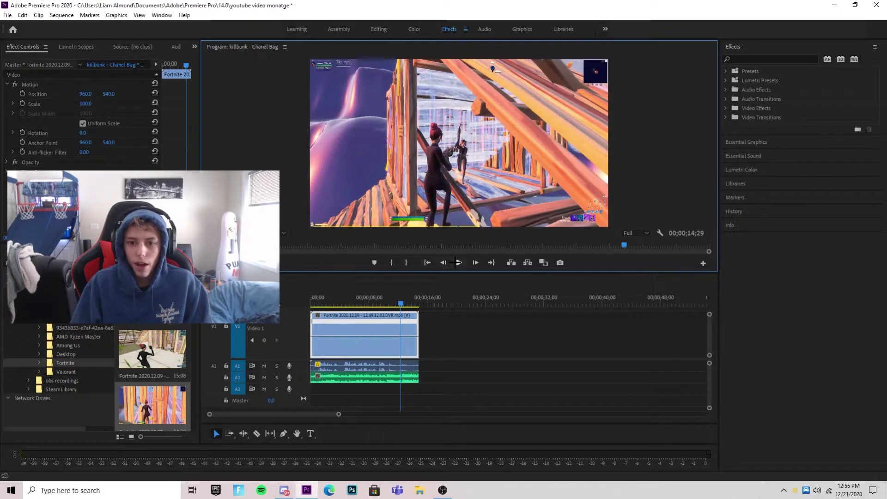
pyautogui.click(475, 263)
pyautogui.click(444, 262)
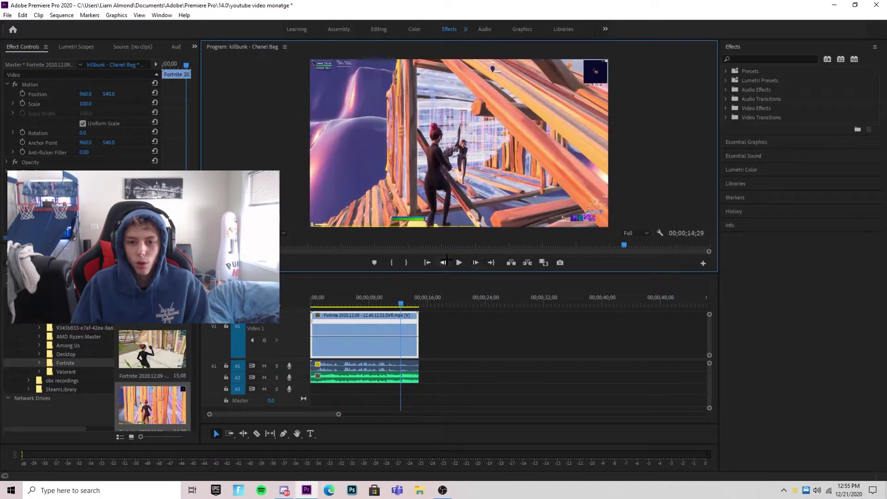
pyautogui.click(476, 262)
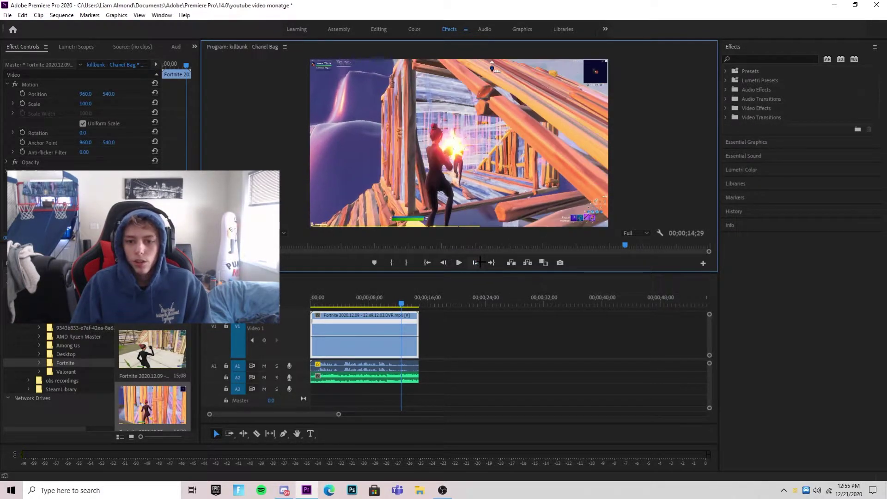
pyautogui.click(444, 262)
pyautogui.click(443, 263)
pyautogui.click(444, 263)
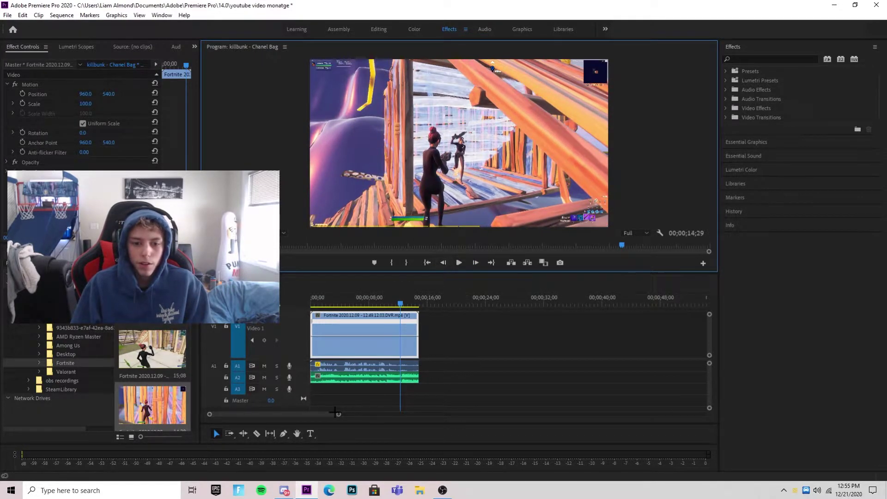
# Add a speed keyframe to the Fortnite clip at about 12;11, just before the shot
pyautogui.click(438, 288)
pyautogui.press('=')
pyautogui.press('=')
pyautogui.press('=')
pyautogui.moveTo(258, 415); pyautogui.dragTo(231, 415)
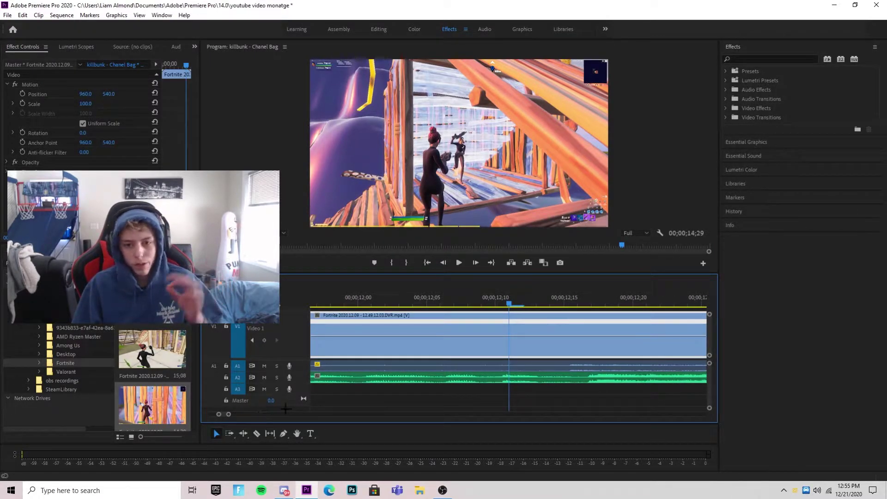
pyautogui.click(265, 339)
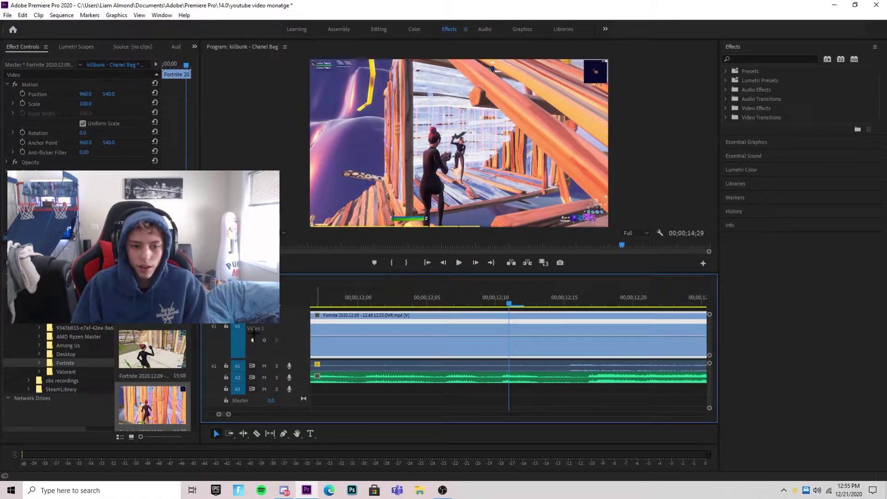
pyautogui.press('p')
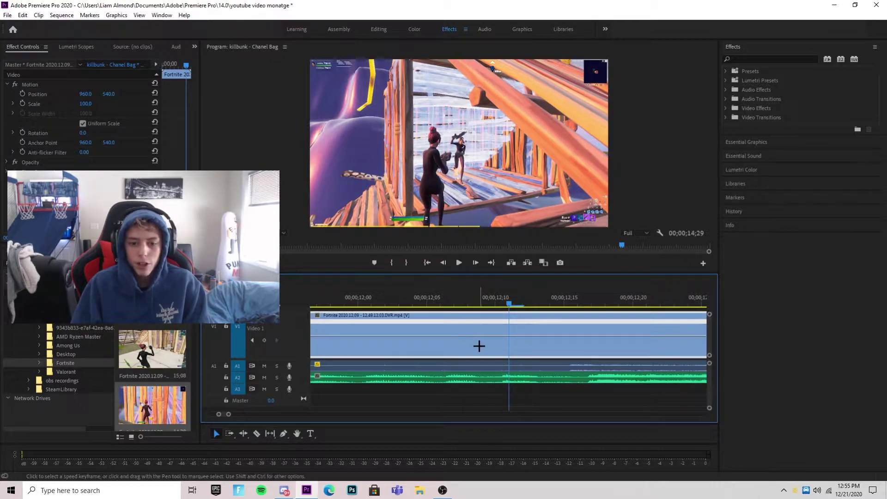
pyautogui.click(267, 340)
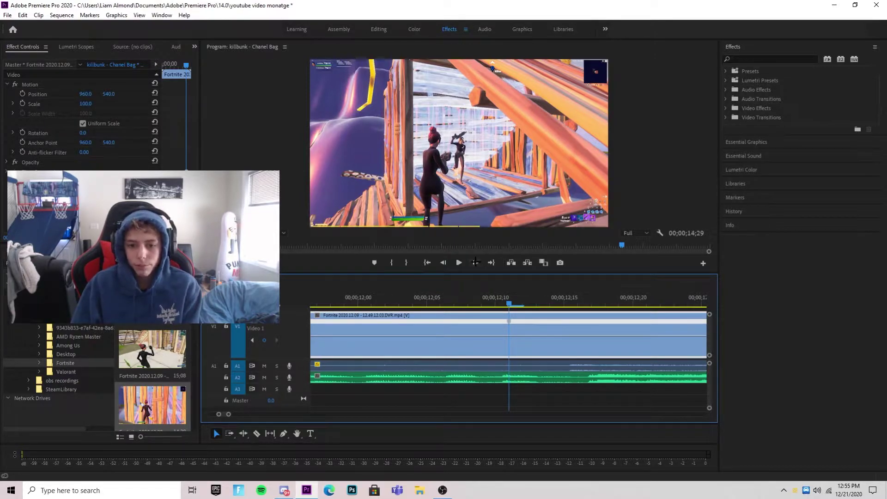
# Spread the speed keyframe into a two-frame ramp and raise the clip's speed after it
pyautogui.click(475, 262)
pyautogui.click(475, 262)
pyautogui.moveTo(508, 321); pyautogui.dragTo(539, 323)
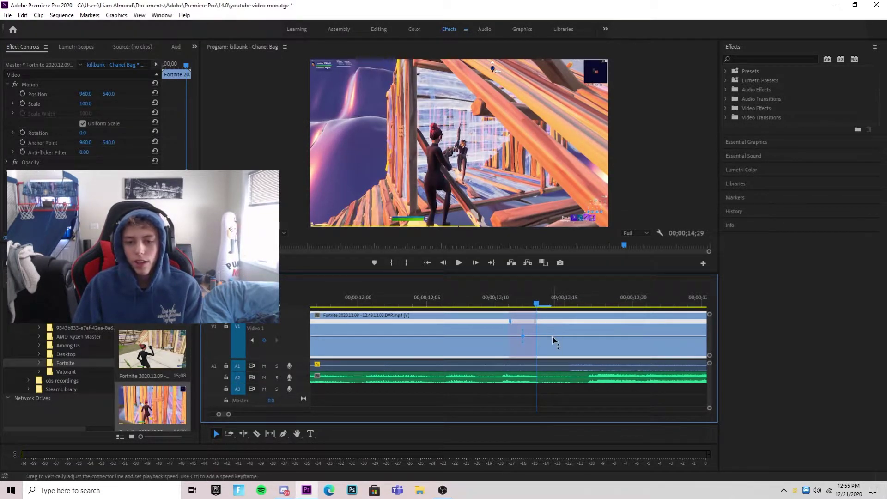
pyautogui.moveTo(552, 340); pyautogui.dragTo(552, 320)
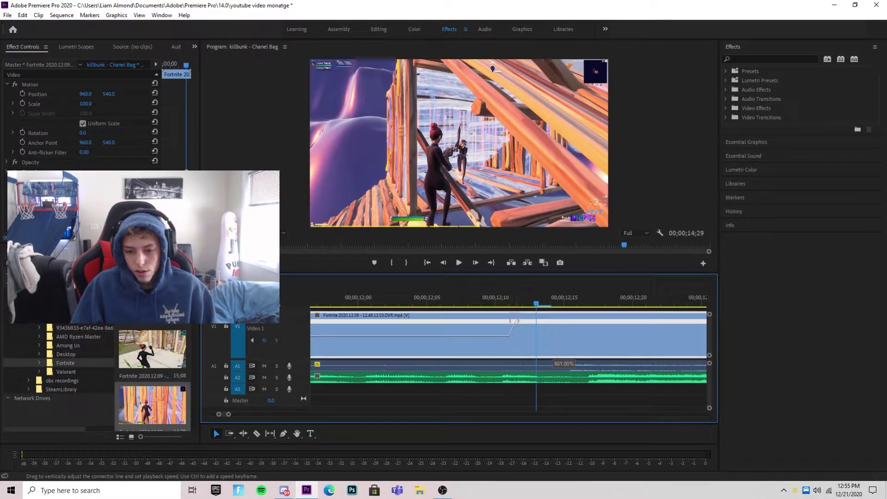
pyautogui.moveTo(553, 318); pyautogui.dragTo(553, 318)
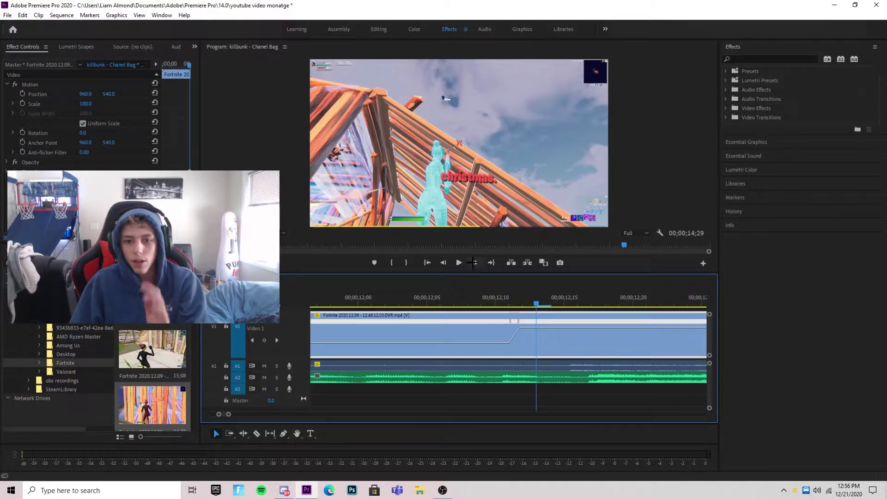
# Add a second speed keyframe at about 12;14, spread it into a ramp, and slow the clip after it to about 50%
pyautogui.click(473, 263)
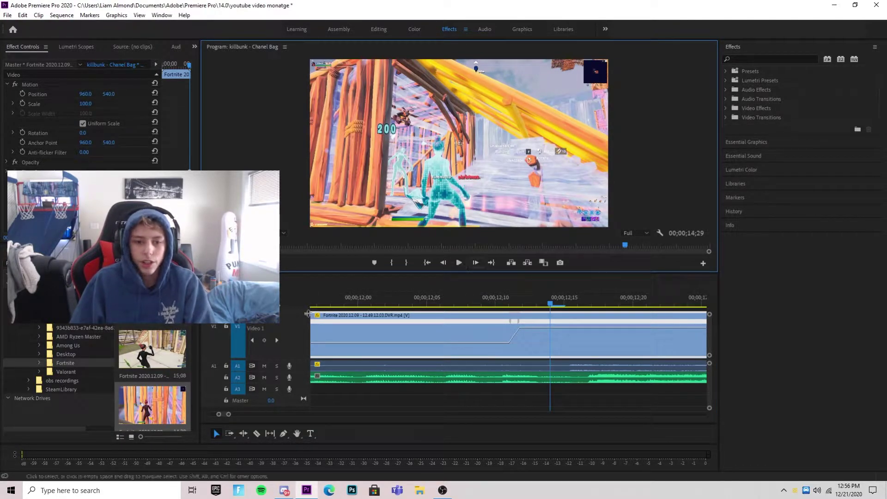
pyautogui.click(264, 340)
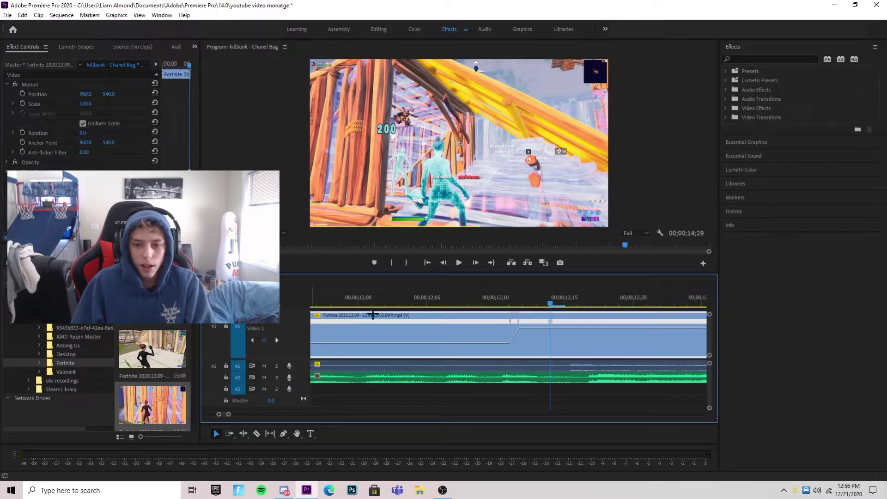
pyautogui.click(577, 300)
pyautogui.moveTo(550, 320); pyautogui.dragTo(629, 346)
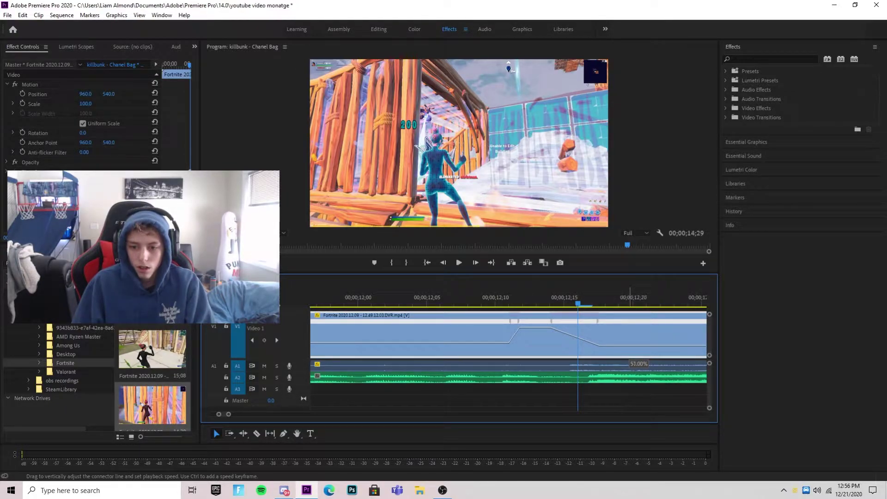
pyautogui.moveTo(629, 346); pyautogui.dragTo(629, 346)
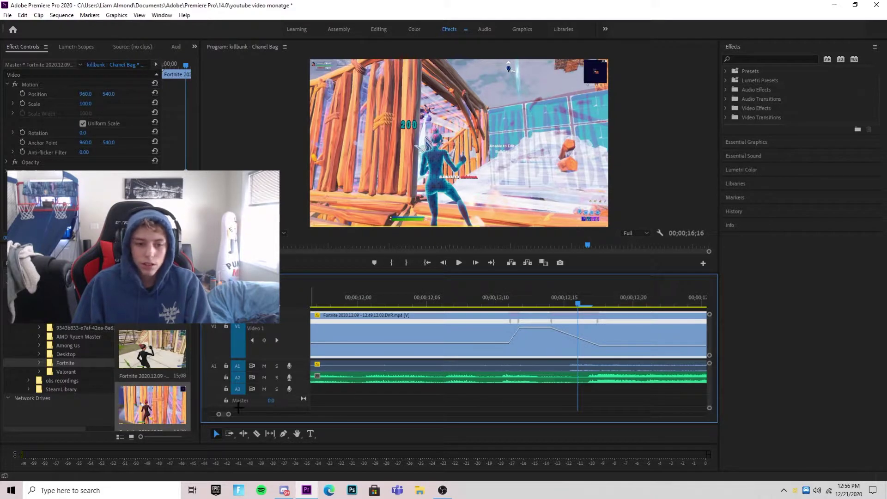
# Play the speed ramp around the elimination twice to check it against the music
pyautogui.moveTo(228, 415); pyautogui.dragTo(303, 414)
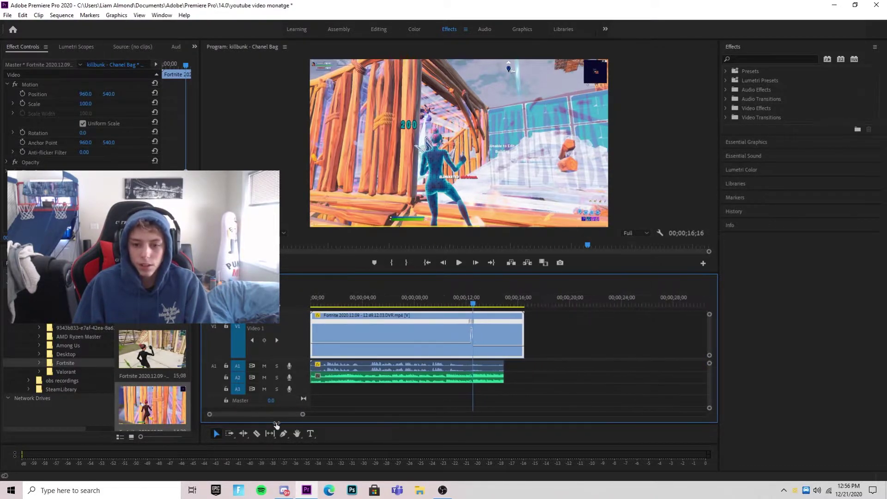
pyautogui.click(413, 300)
pyautogui.click(459, 257)
pyautogui.click(459, 262)
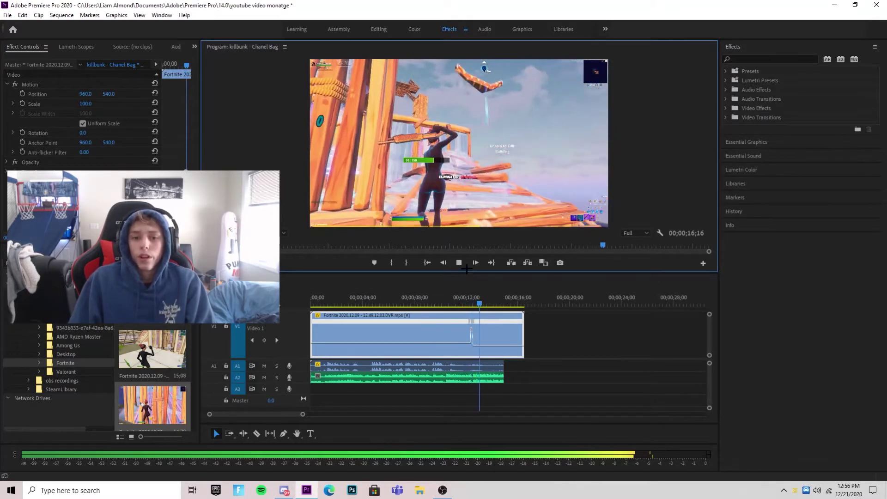
pyautogui.press('space')
pyautogui.moveTo(480, 301); pyautogui.dragTo(466, 302)
pyautogui.click(458, 262)
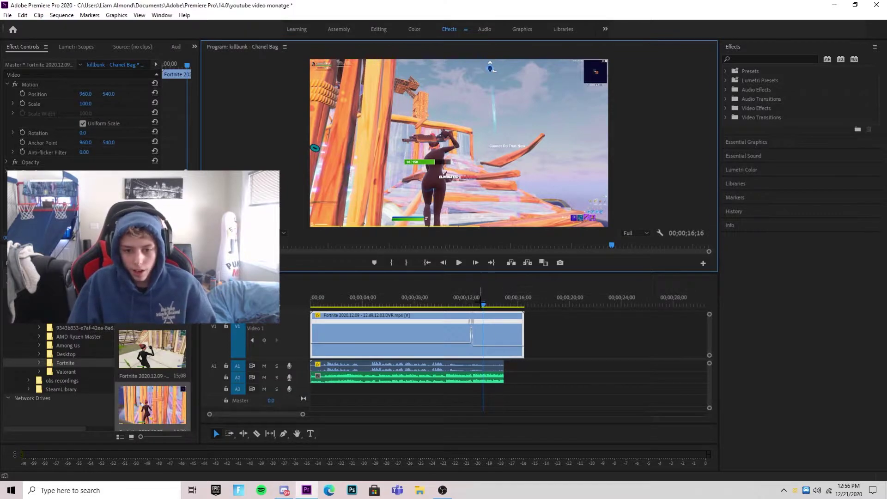
# Replay the speed ramp from its first keyframe at about 12;11, with the timeline shown in closer detail
pyautogui.click(451, 305)
pyautogui.moveTo(448, 309); pyautogui.dragTo(462, 305)
pyautogui.moveTo(305, 415); pyautogui.dragTo(273, 415)
pyautogui.click(512, 303)
pyautogui.press('space')
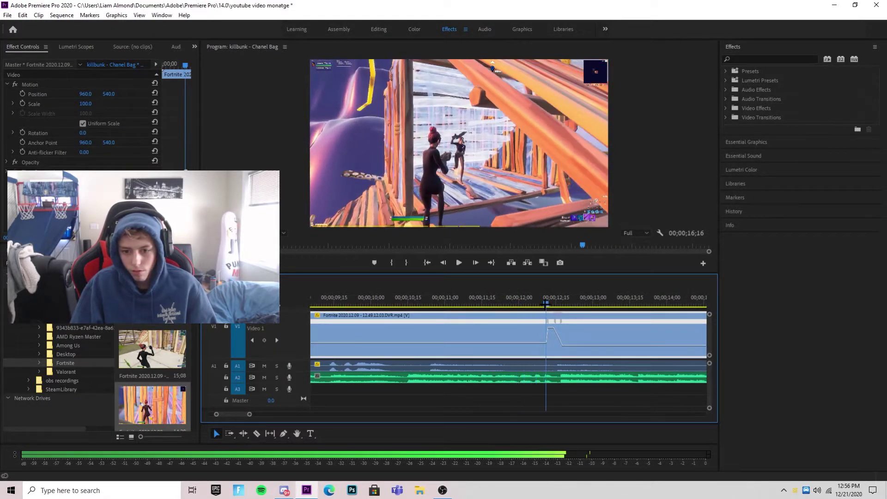
pyautogui.click(452, 262)
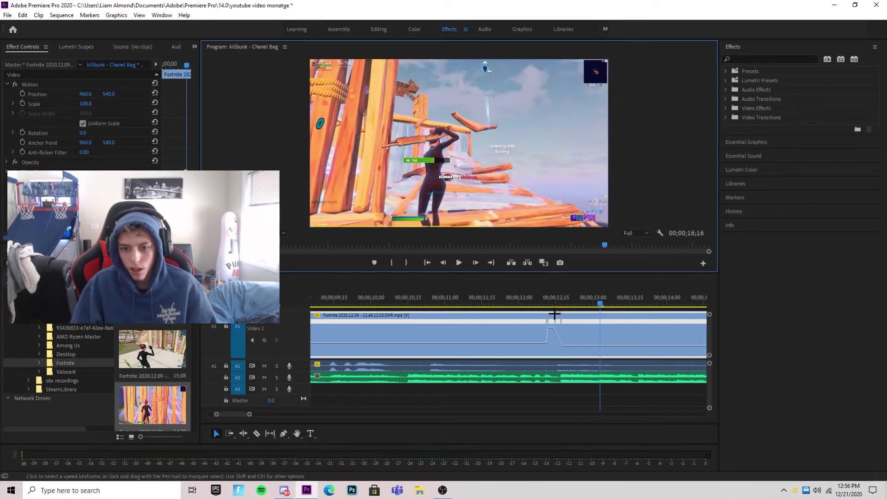
# Split the Fortnite clip's game audio just before 12 seconds and again shortly after 14 seconds
pyautogui.click(501, 301)
pyautogui.click(256, 433)
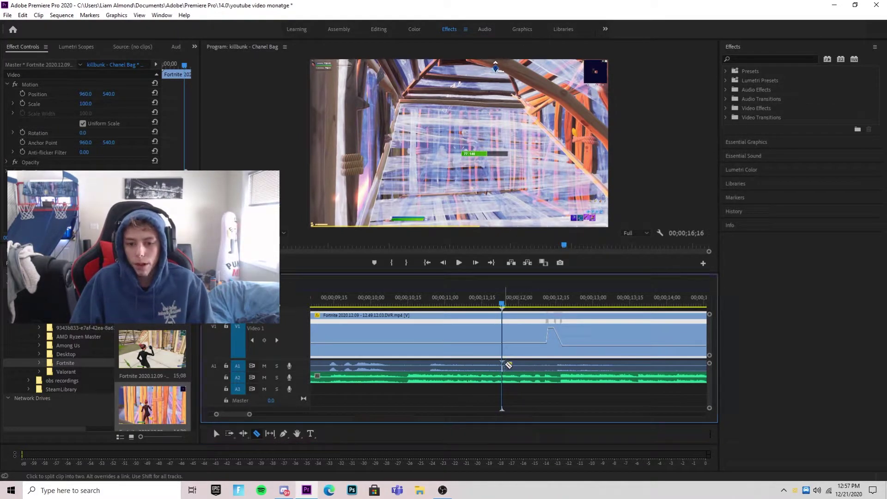
pyautogui.click(684, 366)
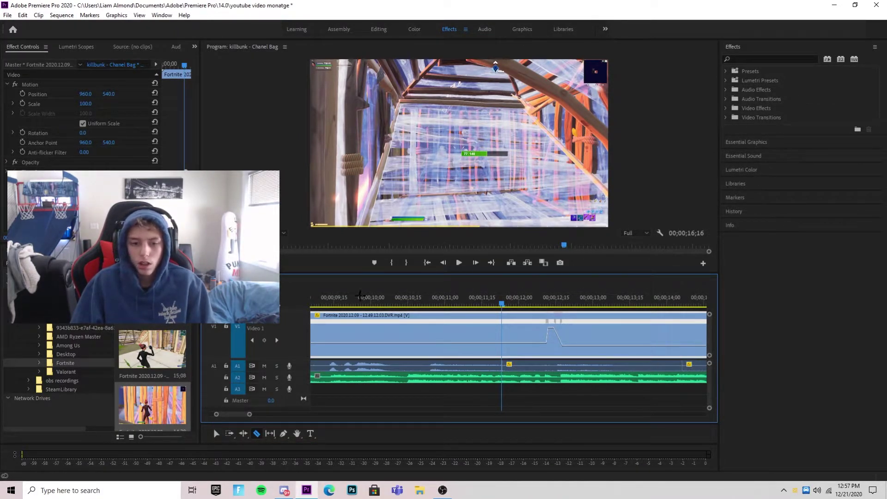
# Set the volume level of the game audio segment around the elimination to 8 dB
pyautogui.click(216, 433)
pyautogui.click(541, 368)
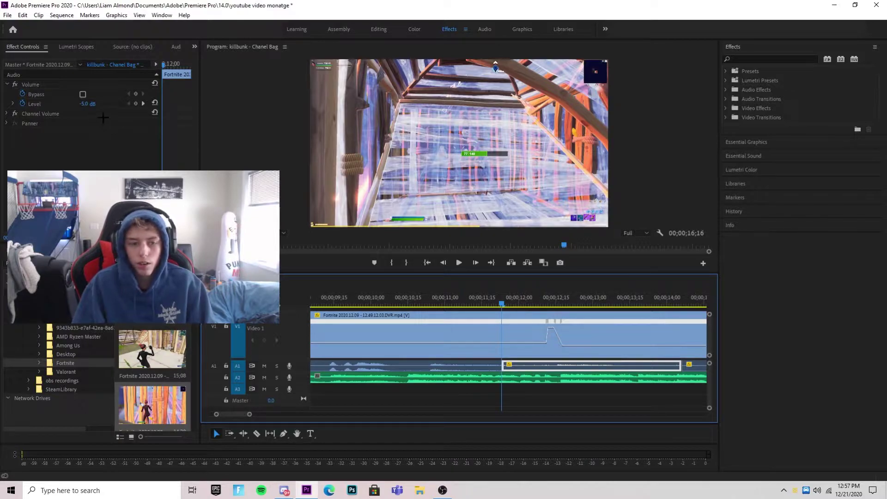
pyautogui.click(84, 104)
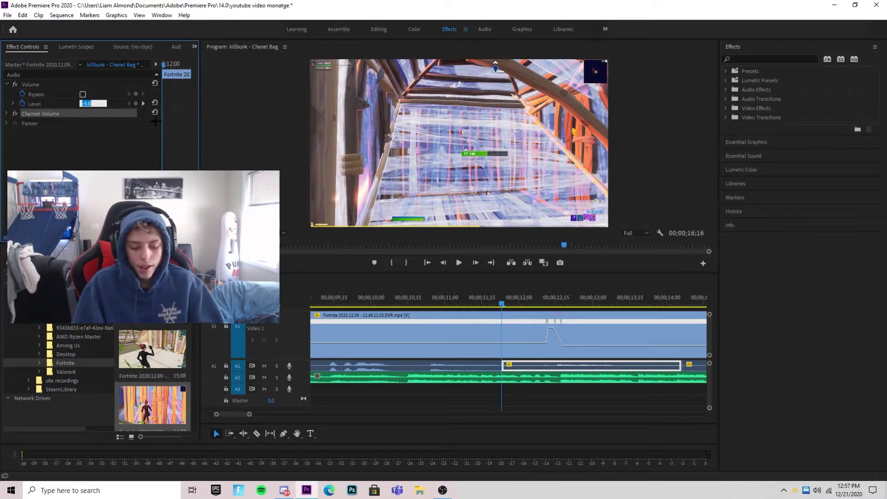
pyautogui.write('8')
pyautogui.press('Return')
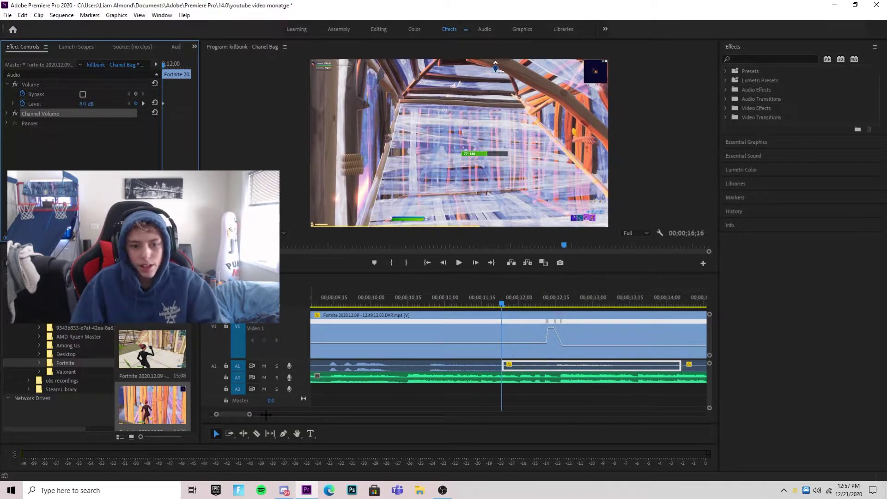
# Play the montage from its beginning through the elimination to check the boosted game audio
pyautogui.moveTo(249, 414); pyautogui.dragTo(336, 414)
pyautogui.press('Home')
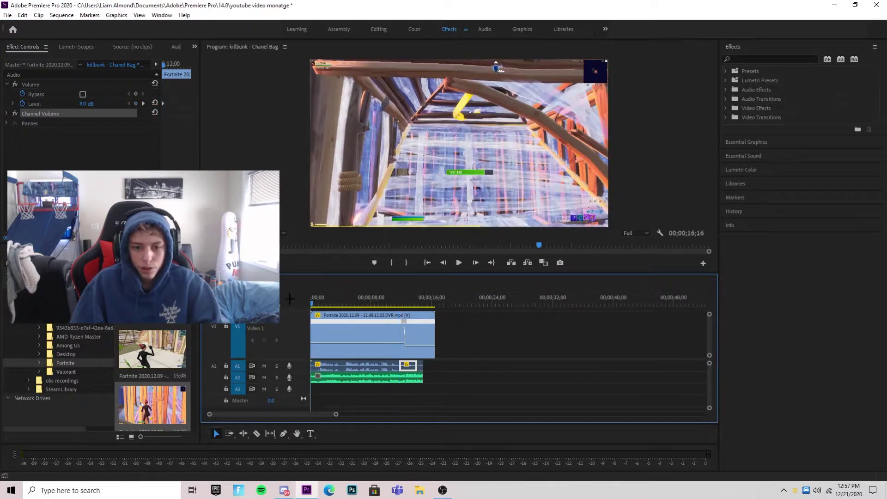
pyautogui.click(459, 263)
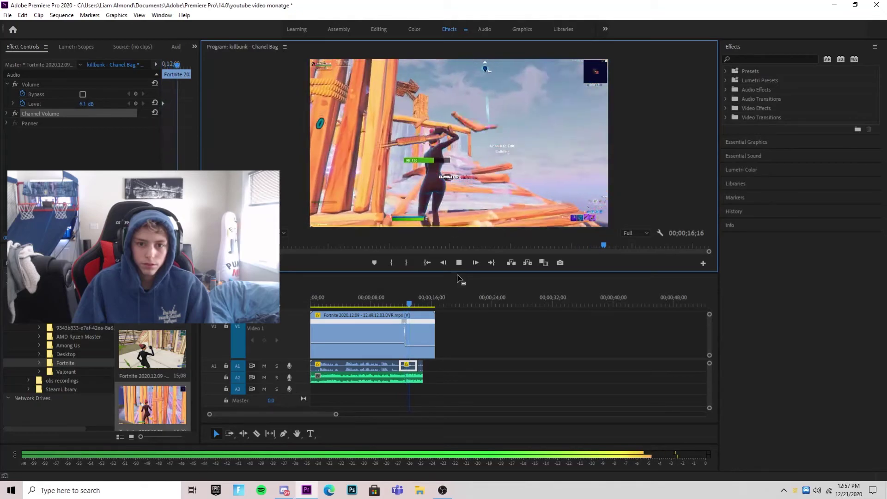
pyautogui.press('space')
# Set the volume level to 8 dB at the end of the boosted game audio segment, shortly after 14 seconds
pyautogui.moveTo(413, 303)
pyautogui.mouseDown()
pyautogui.moveTo(401, 302)
pyautogui.moveTo(417, 302)
pyautogui.mouseUp()
pyautogui.moveTo(90, 104); pyautogui.dragTo(83, 107)
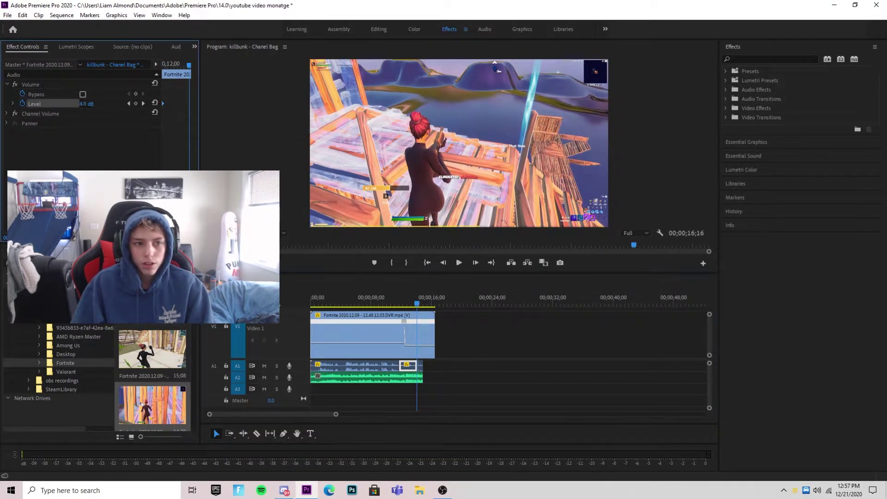
pyautogui.write('8')
pyautogui.press('Return')
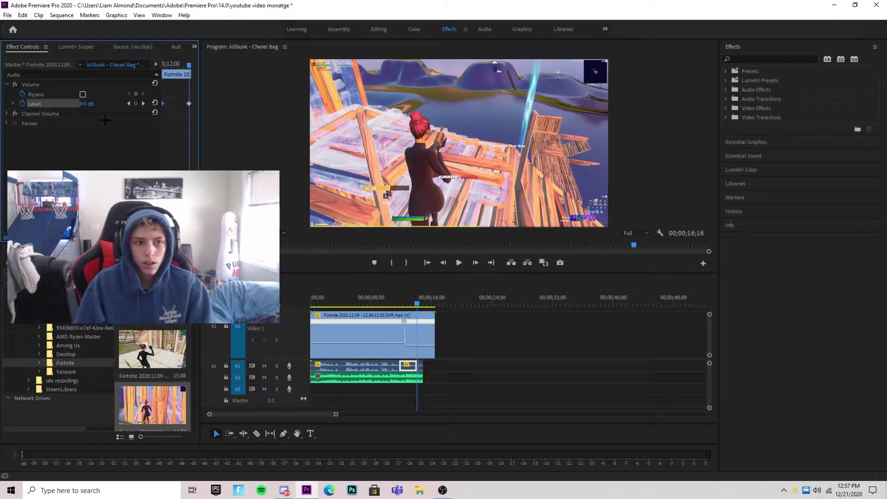
# Replay from about 12 seconds and set the game audio's volume level to 12 dB just after the elimination
pyautogui.press('space')
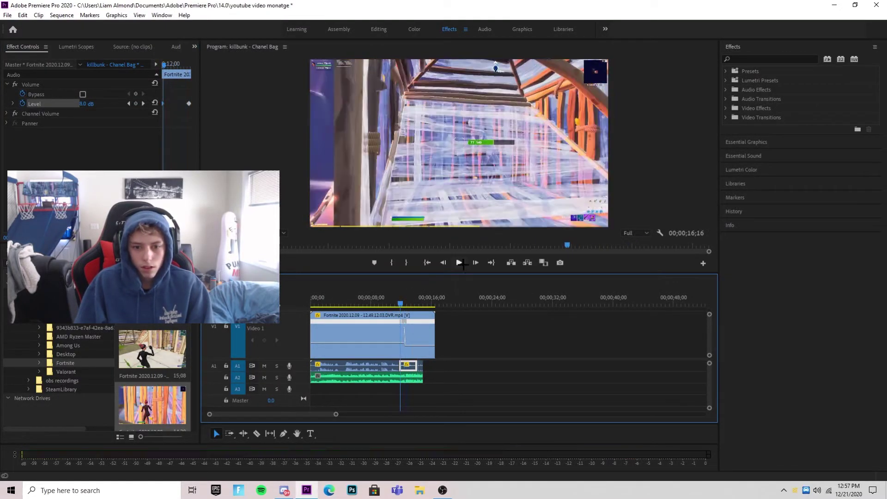
pyautogui.click(459, 262)
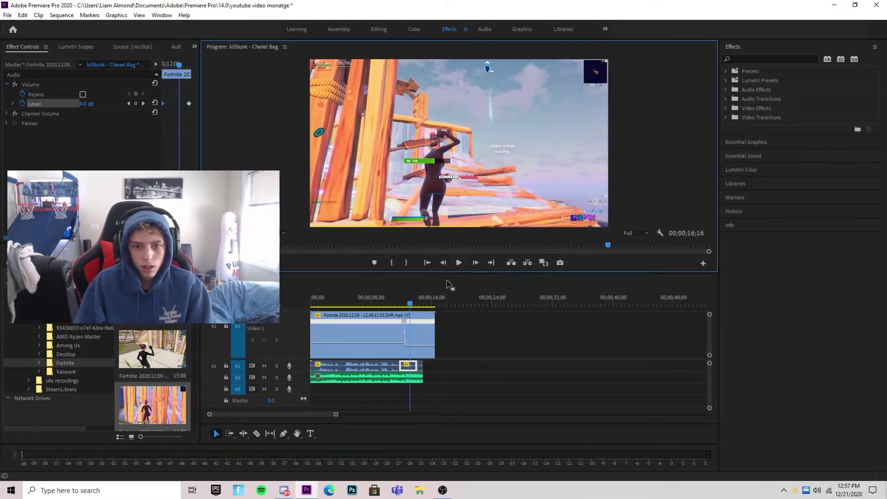
pyautogui.click(86, 103)
pyautogui.write('12')
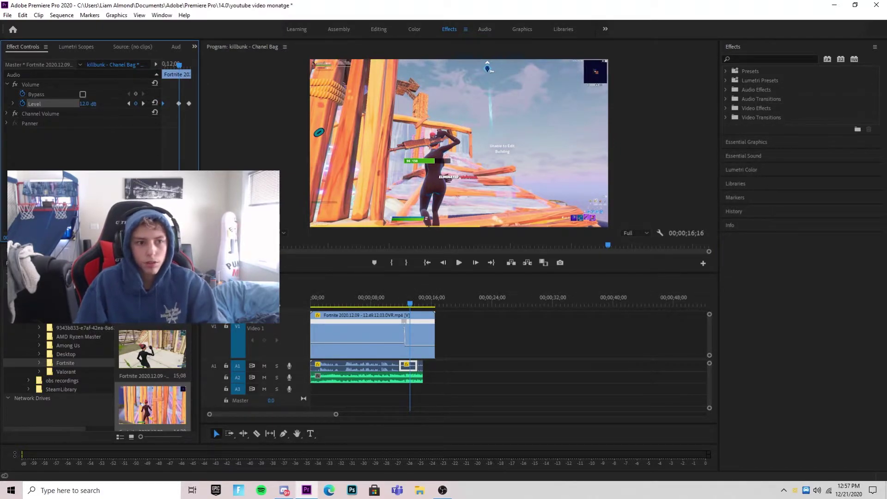
# Set the volume level to 8 dB at the start of the boosted game audio segment
pyautogui.click(399, 301)
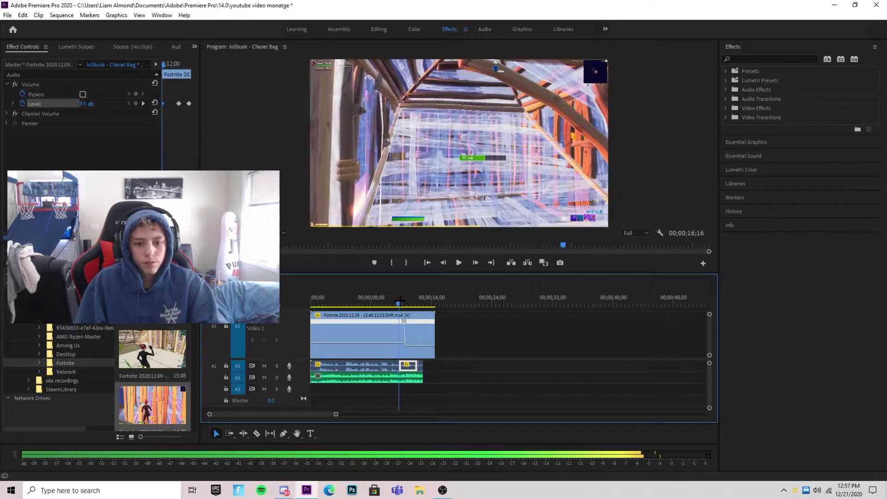
pyautogui.click(86, 108)
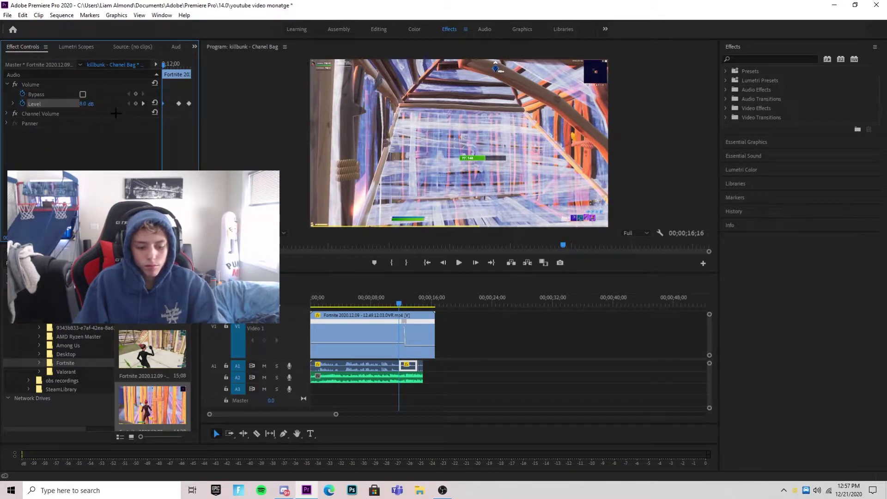
pyautogui.write('13')
pyautogui.press('Return')
# Play the section around the elimination twice to check the game audio's volume changes against the music
pyautogui.click(401, 300)
pyautogui.moveTo(402, 298); pyautogui.dragTo(404, 298)
pyautogui.click(458, 262)
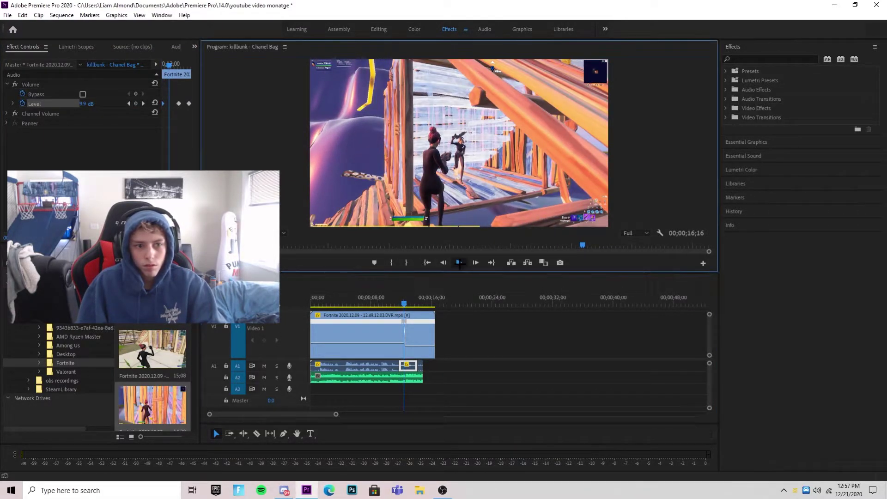
pyautogui.click(458, 262)
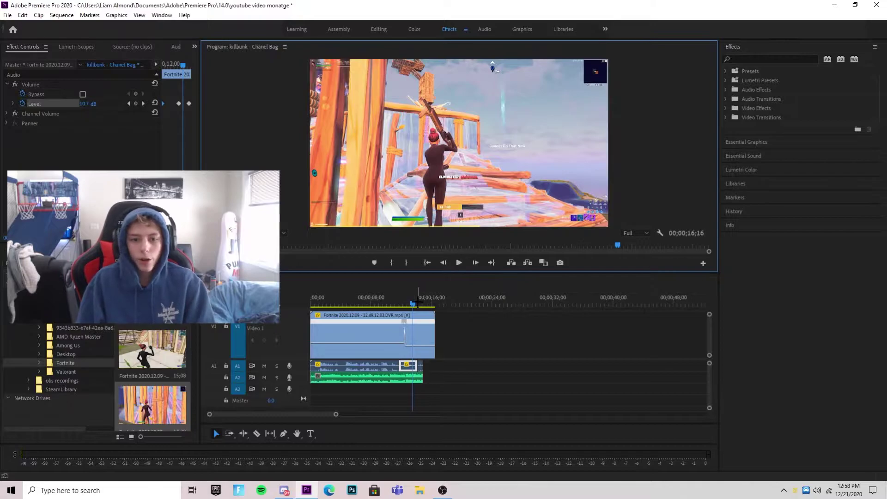
pyautogui.click(377, 301)
pyautogui.click(459, 263)
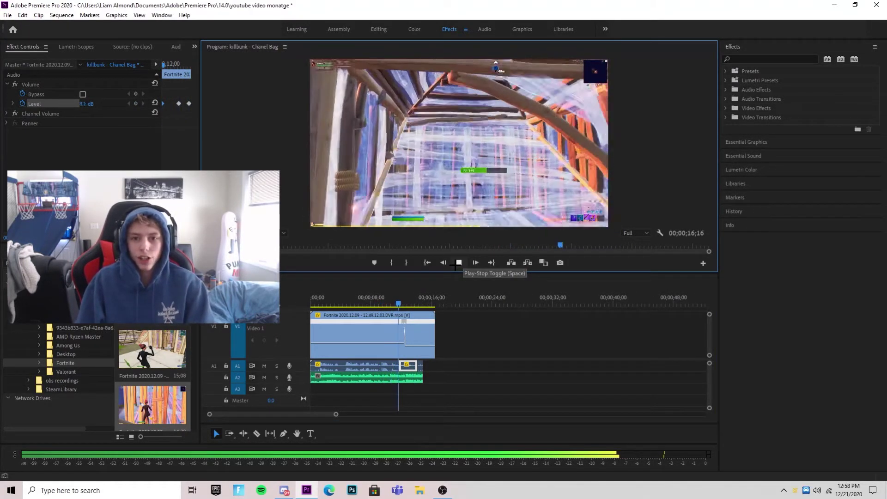
pyautogui.click(456, 263)
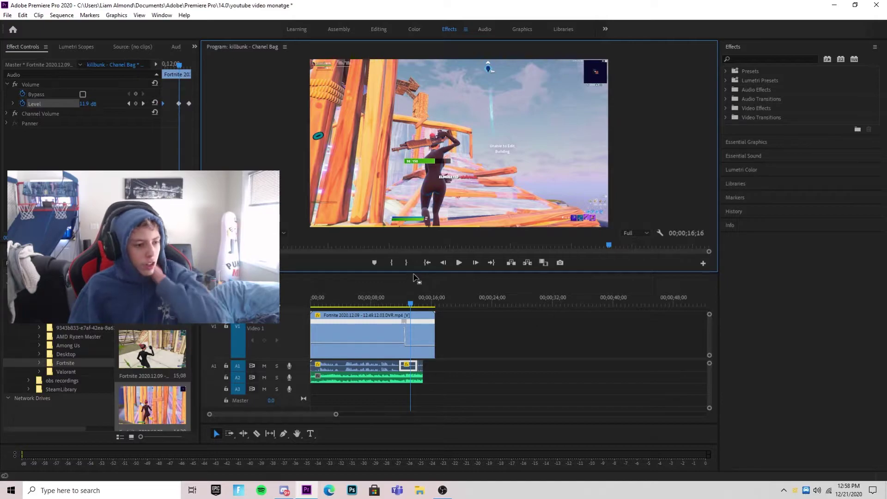
# Nest the Fortnite video clip as Nested Sequence 01
pyautogui.rightClick(387, 328)
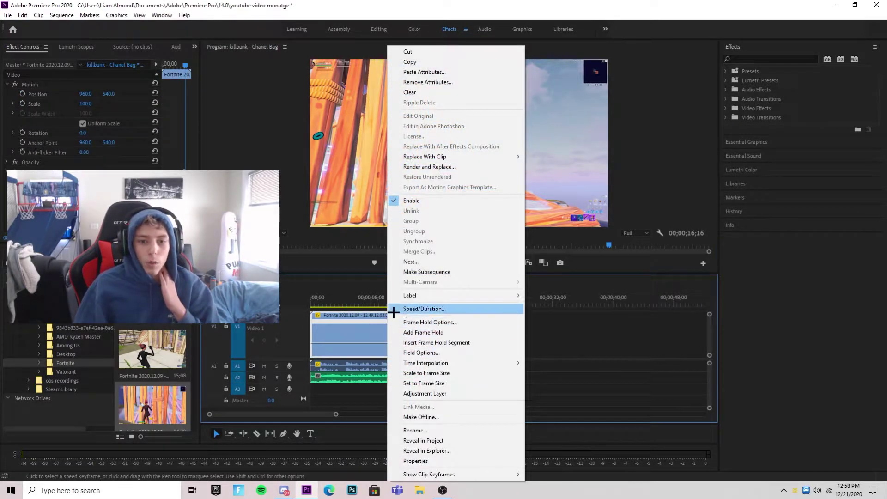
pyautogui.click(425, 262)
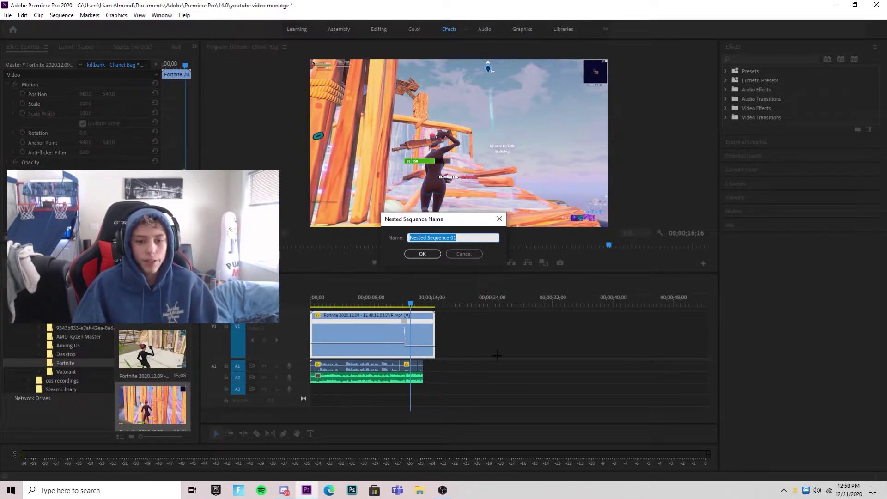
pyautogui.click(422, 253)
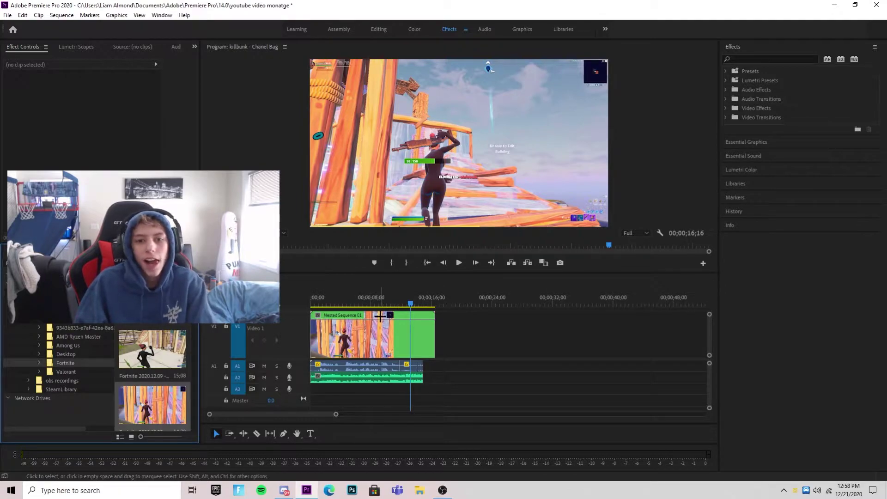
pyautogui.click(764, 56)
pyautogui.write('s')
pyautogui.press('BackSpace')
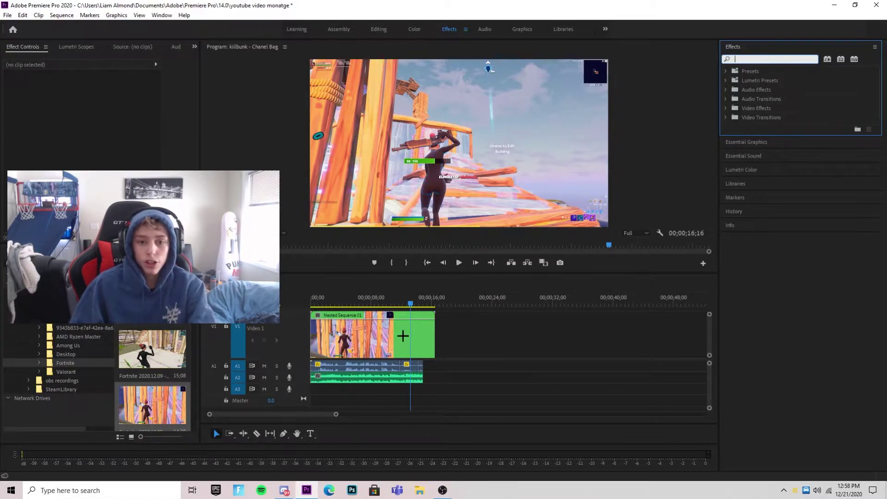
# Step back frame by frame around the elimination shot to examine the moment just before it is fired
pyautogui.moveTo(413, 299); pyautogui.dragTo(406, 302)
pyautogui.click(444, 263)
pyautogui.click(443, 263)
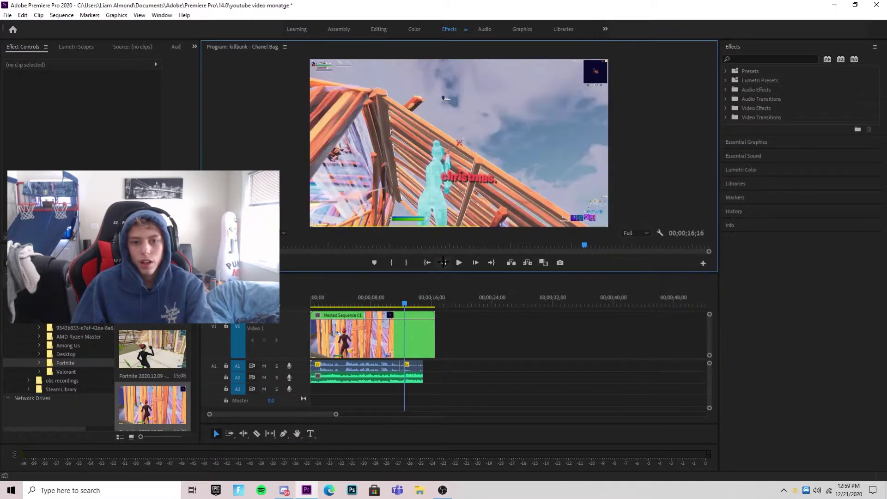
pyautogui.click(442, 263)
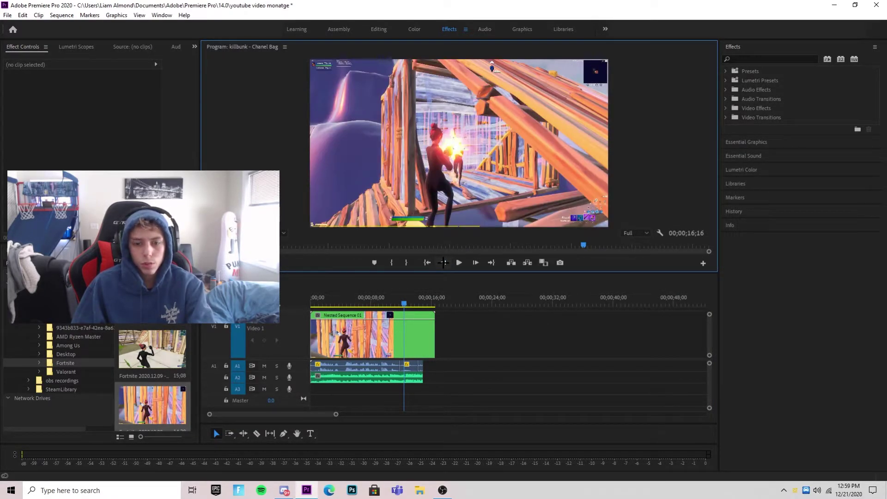
pyautogui.click(443, 262)
pyautogui.click(443, 263)
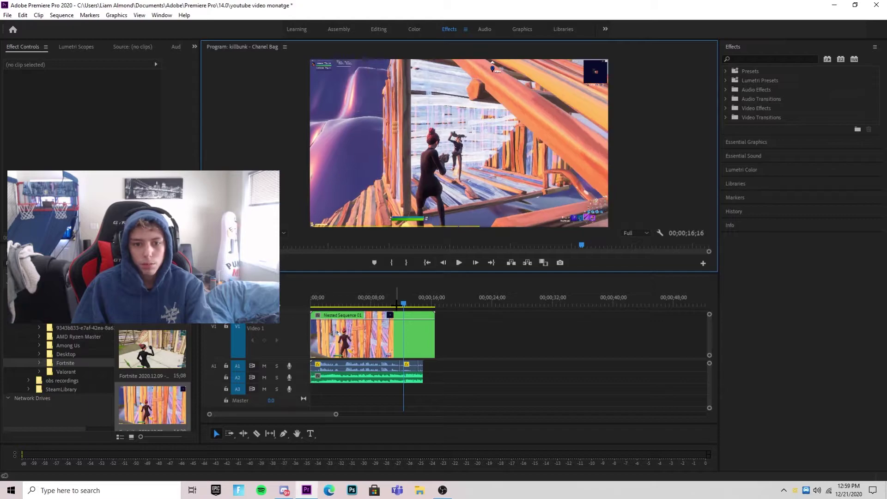
# Show the opacity keyframes on Nested Sequence 01 in the timeline
pyautogui.click(379, 327)
pyautogui.press('space')
pyautogui.rightClick(378, 327)
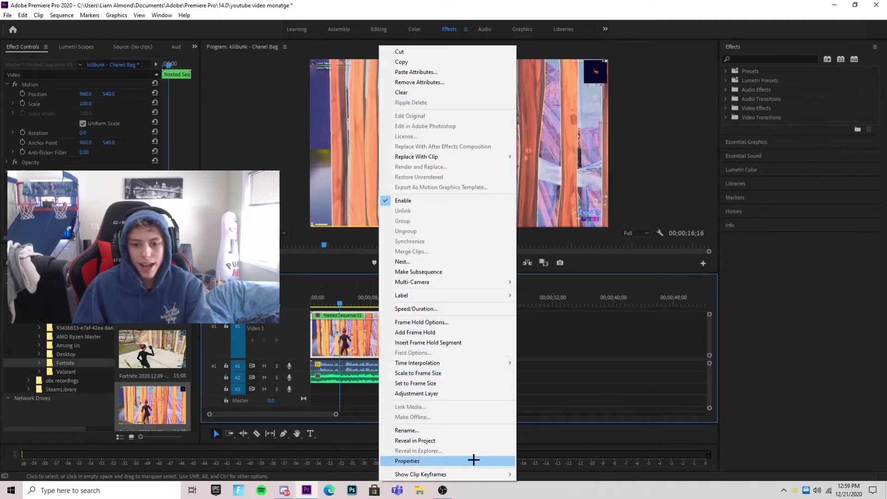
pyautogui.moveTo(495, 471)
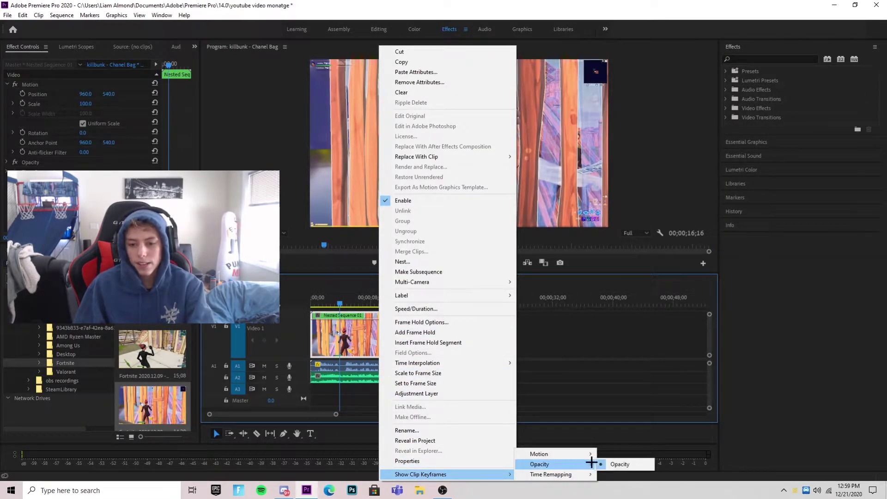
pyautogui.click(612, 464)
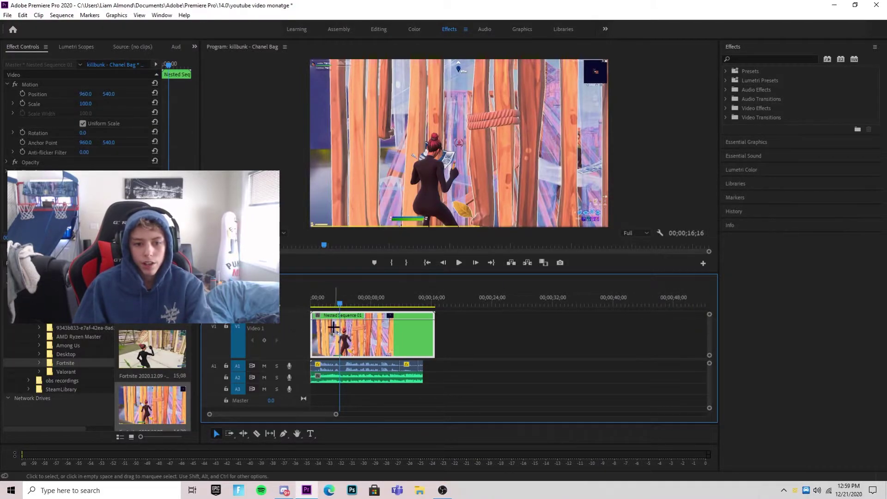
# Add an opacity keyframe near the start of Nested Sequence 01
pyautogui.click(323, 303)
pyautogui.moveTo(324, 302); pyautogui.dragTo(285, 336)
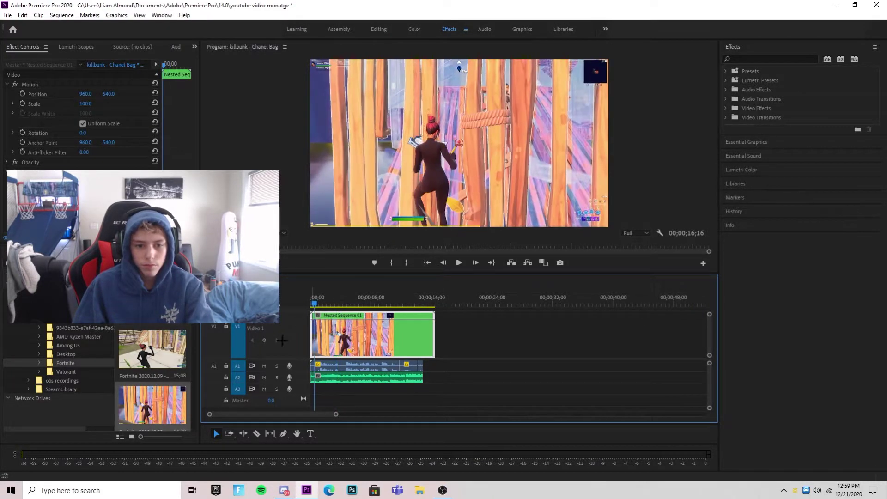
pyautogui.click(264, 339)
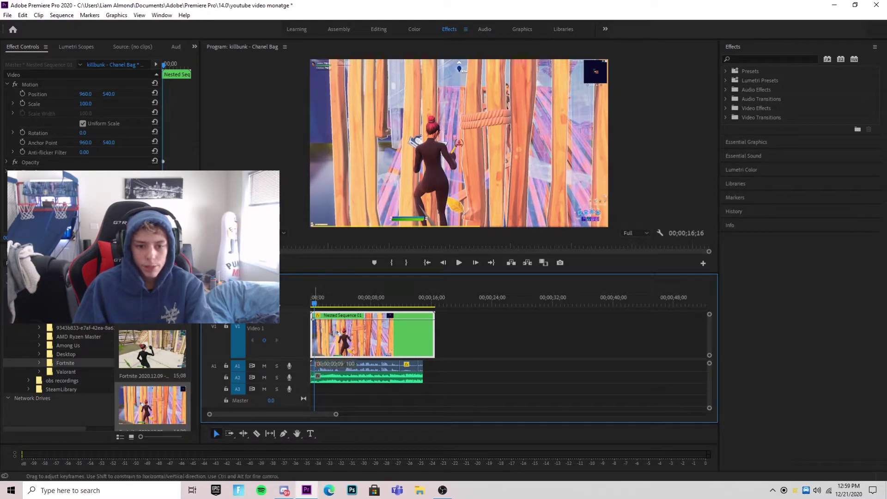
# Play the nested sequence up to the elimination and step through the frames around the shot
pyautogui.press('space')
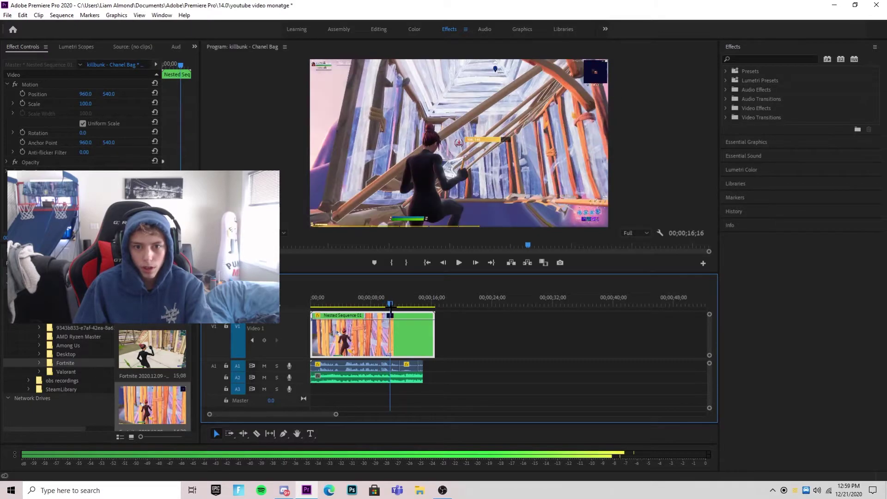
pyautogui.press('space')
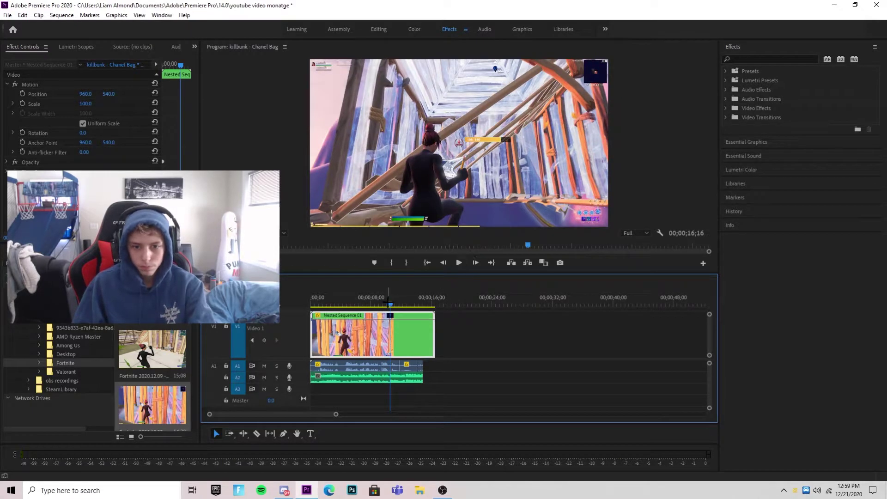
pyautogui.press('space')
pyautogui.press('space')
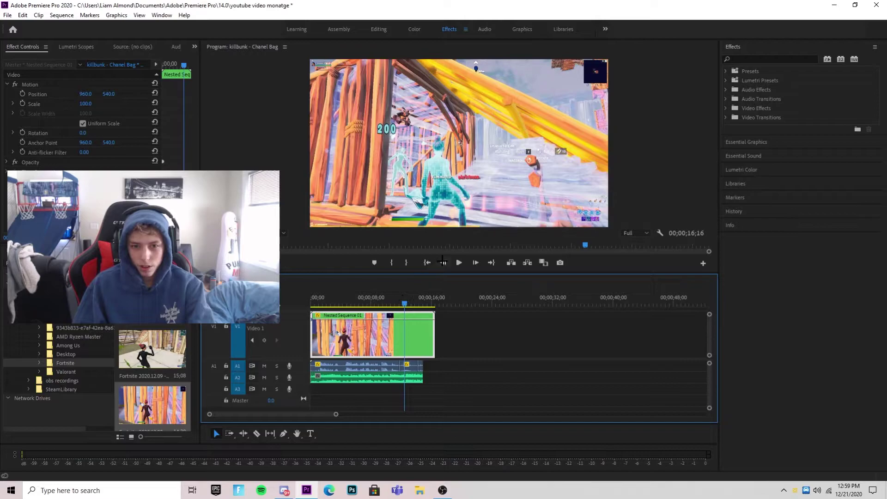
pyautogui.click(442, 262)
pyautogui.click(444, 261)
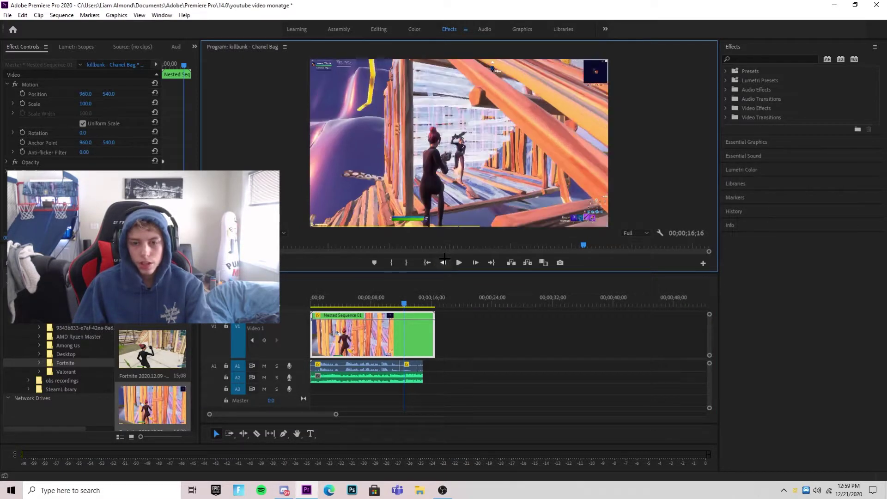
pyautogui.press('Left')
pyautogui.press('Left')
pyautogui.press('Left')
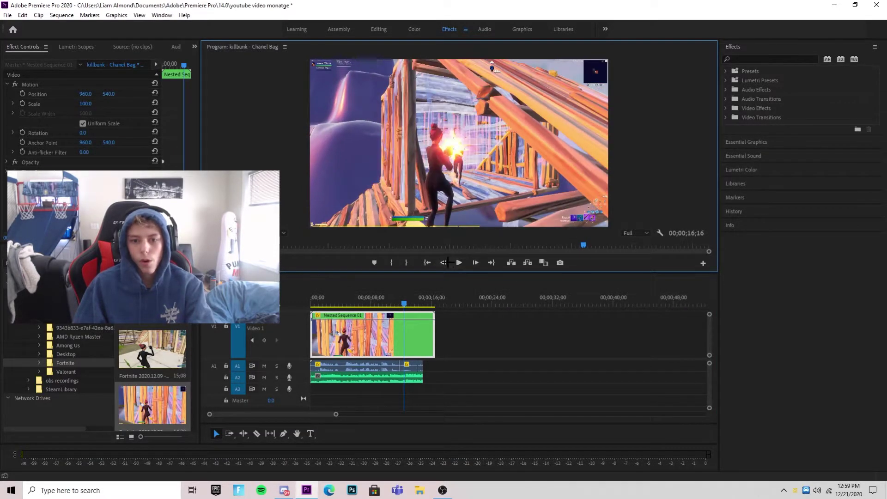
pyautogui.press('Right')
pyautogui.press('Right')
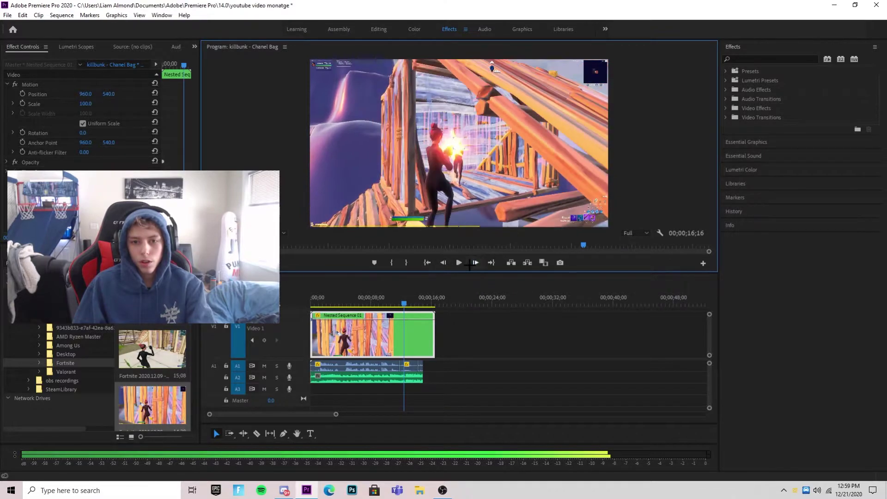
# Add an opacity keyframe to the nested sequence at 11;27, before the elimination shot, and lower it to about 30%
pyautogui.click(444, 262)
pyautogui.click(444, 263)
pyautogui.click(444, 263)
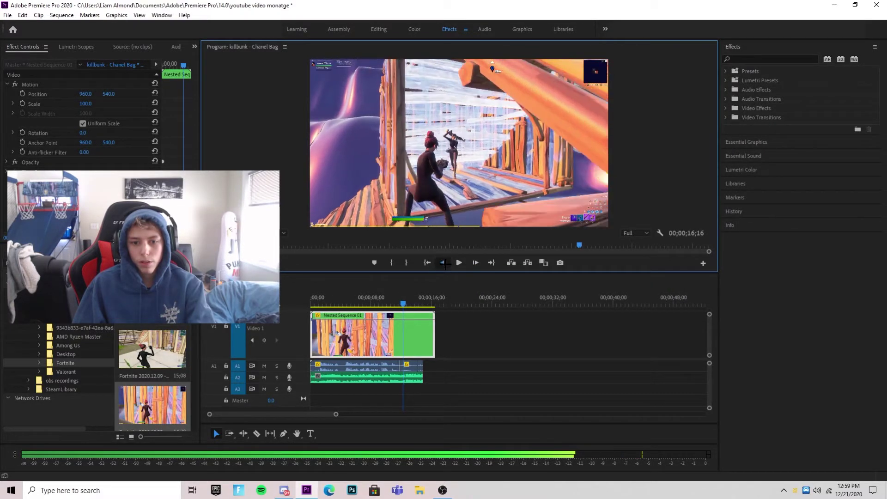
pyautogui.click(444, 262)
pyautogui.click(444, 262)
pyautogui.click(444, 262)
pyautogui.click(444, 262)
pyautogui.click(444, 262)
pyautogui.click(444, 263)
pyautogui.click(444, 262)
pyautogui.click(444, 262)
pyautogui.click(444, 262)
pyautogui.click(444, 263)
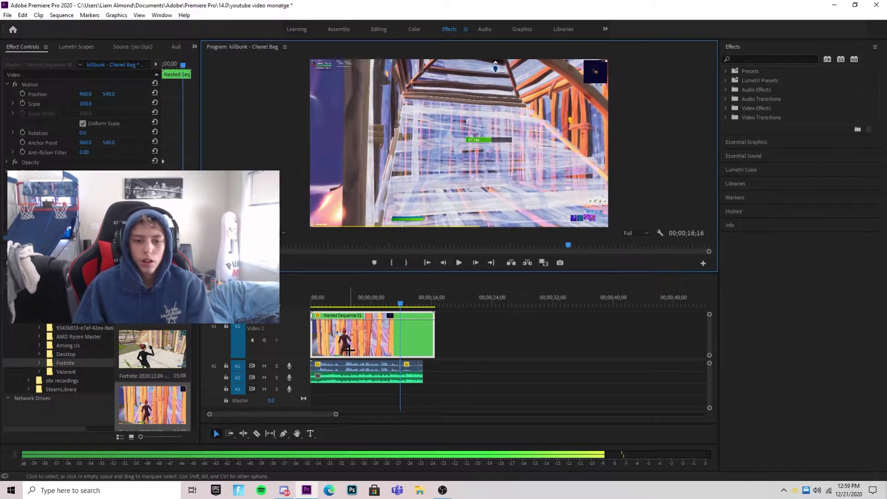
pyautogui.click(285, 340)
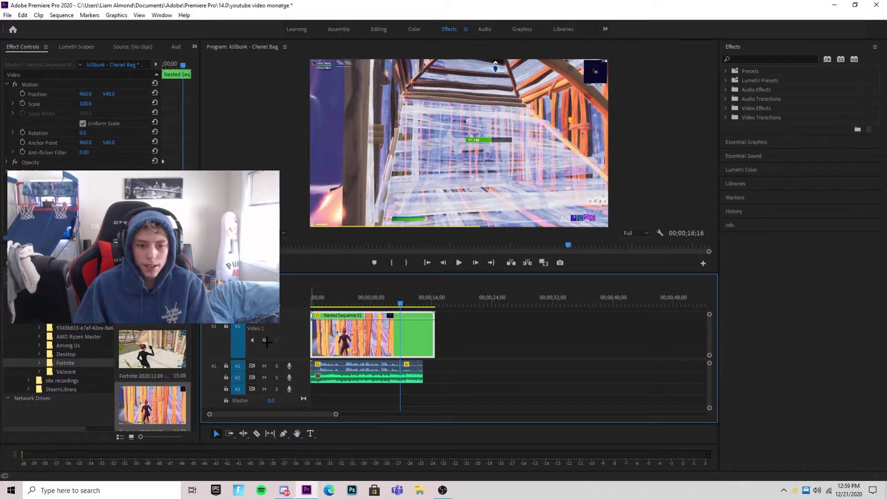
pyautogui.moveTo(400, 319); pyautogui.dragTo(400, 339)
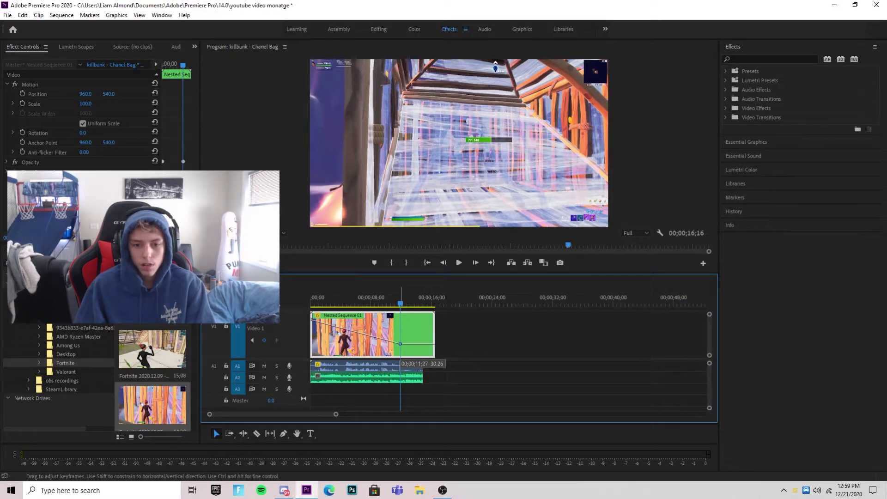
# Add an opacity keyframe to Nested Sequence 01 at the elimination frame and raise it to full opacity
pyautogui.moveTo(400, 344); pyautogui.dragTo(400, 344)
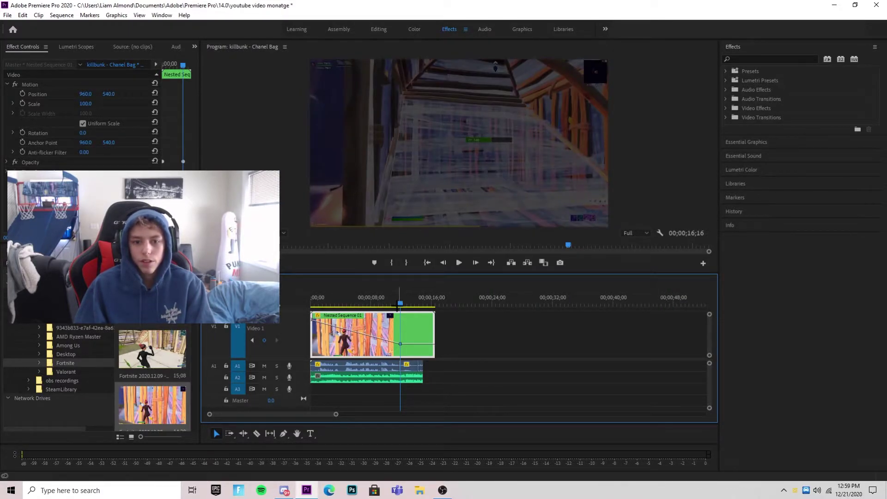
pyautogui.moveTo(400, 303)
pyautogui.mouseDown()
pyautogui.moveTo(321, 304)
pyautogui.moveTo(398, 316)
pyautogui.mouseUp()
pyautogui.click(471, 271)
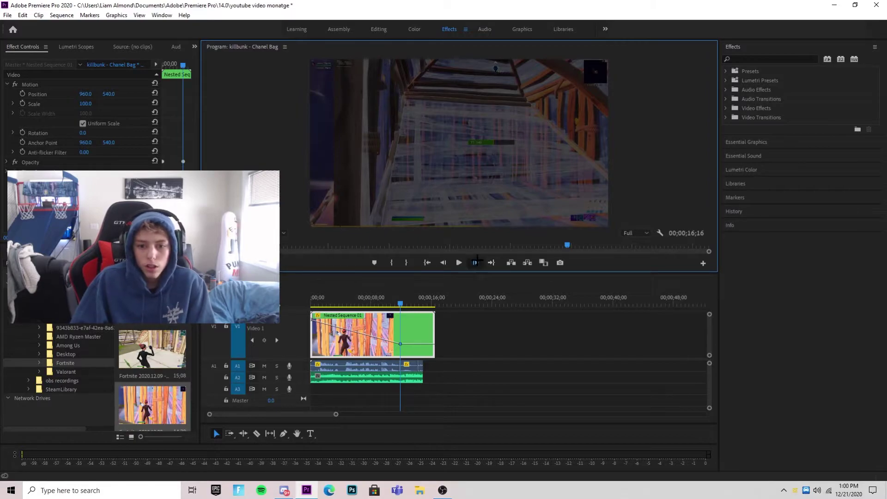
pyautogui.click(401, 302)
pyautogui.moveTo(402, 302); pyautogui.dragTo(404, 302)
pyautogui.click(474, 262)
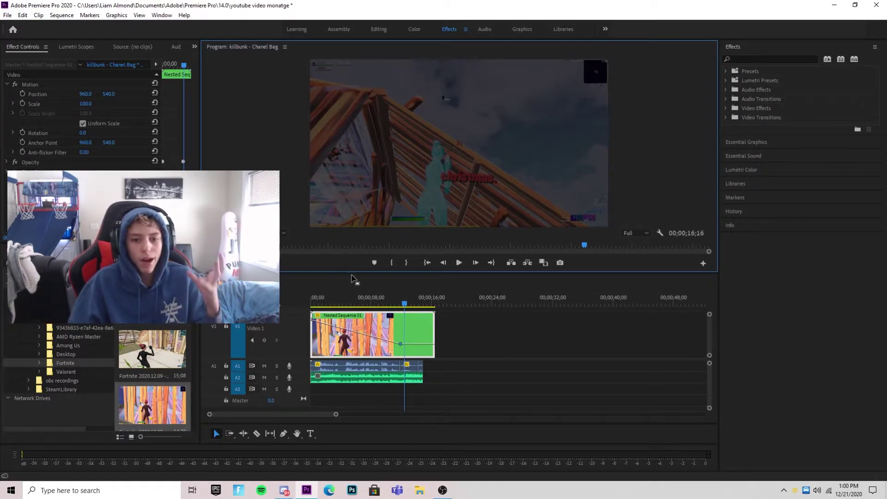
pyautogui.click(353, 328)
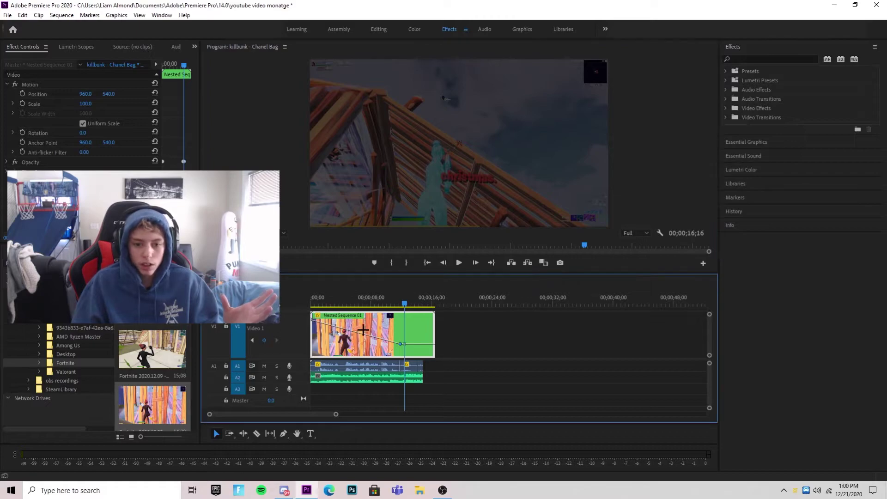
pyautogui.moveTo(404, 343); pyautogui.dragTo(404, 319)
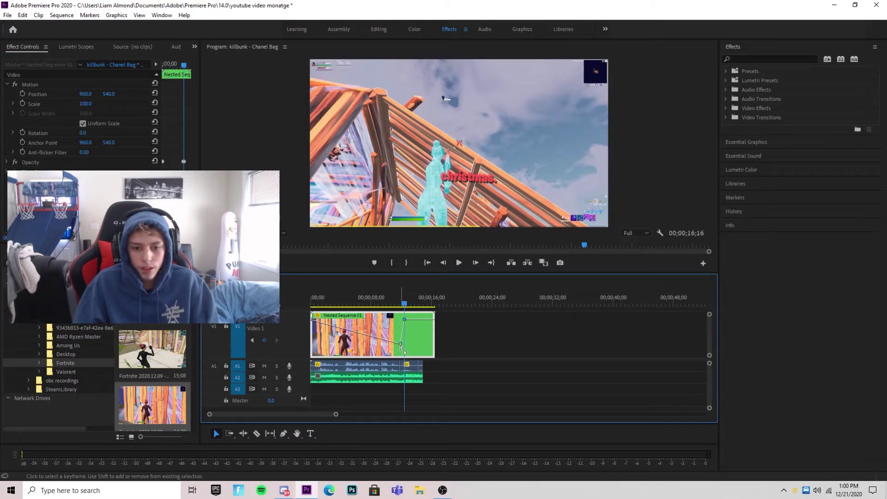
# Remove the raised opacity keyframe and re-create it at full opacity on the elimination frame at 12;13
pyautogui.moveTo(336, 414); pyautogui.dragTo(275, 412)
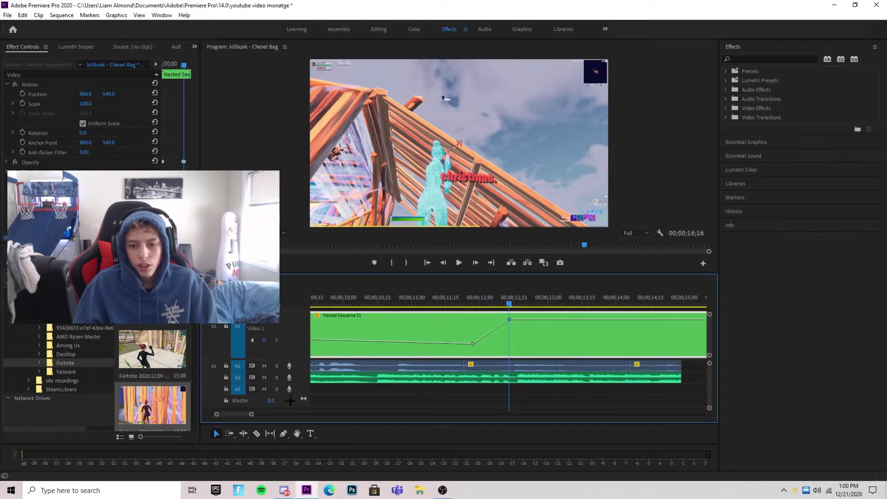
pyautogui.click(443, 262)
pyautogui.click(265, 341)
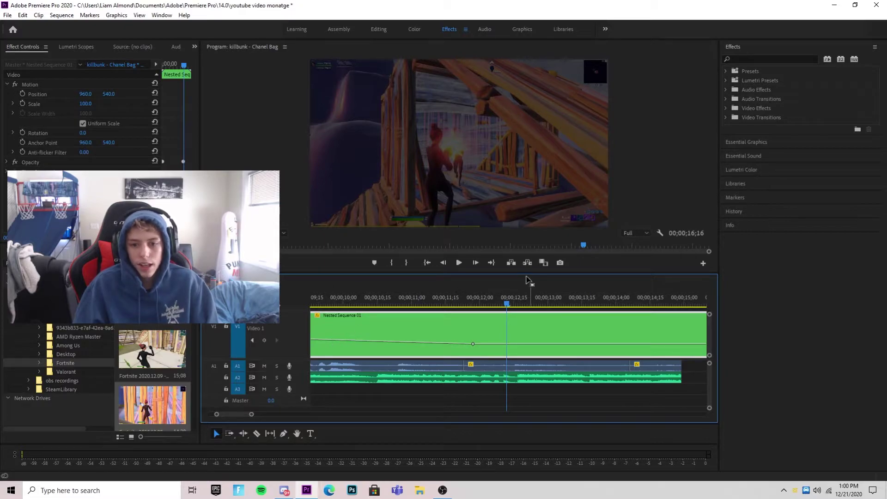
pyautogui.click(476, 263)
pyautogui.click(292, 344)
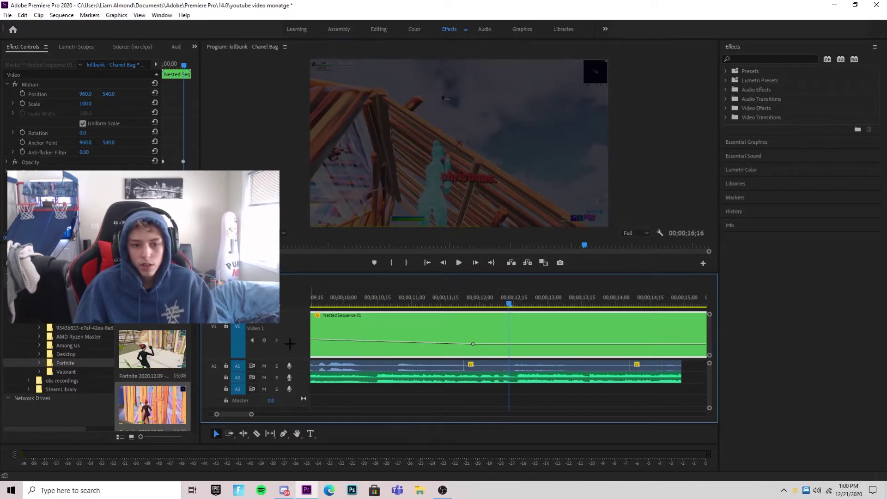
pyautogui.click(263, 340)
pyautogui.moveTo(508, 343); pyautogui.dragTo(509, 319)
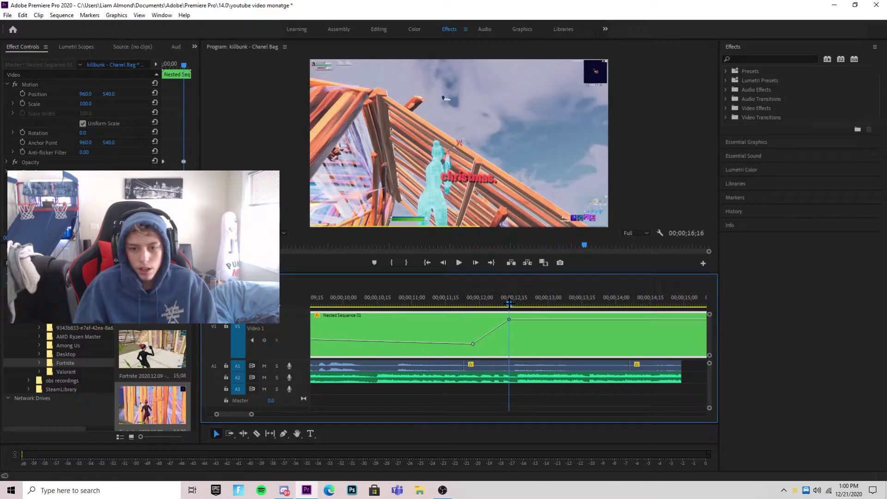
# Add an intermediate opacity keyframe at about 30% and place it one frame before the full-opacity keyframe, checking both frames
pyautogui.click(492, 303)
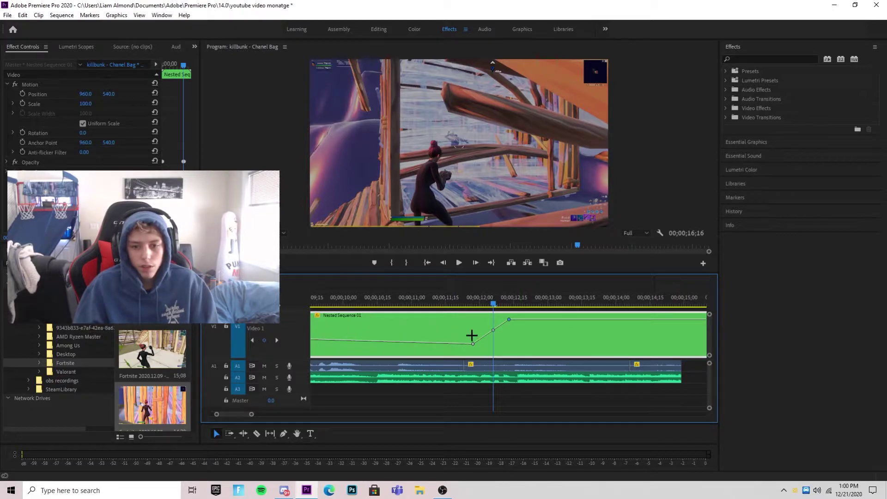
pyautogui.moveTo(493, 330); pyautogui.dragTo(495, 332)
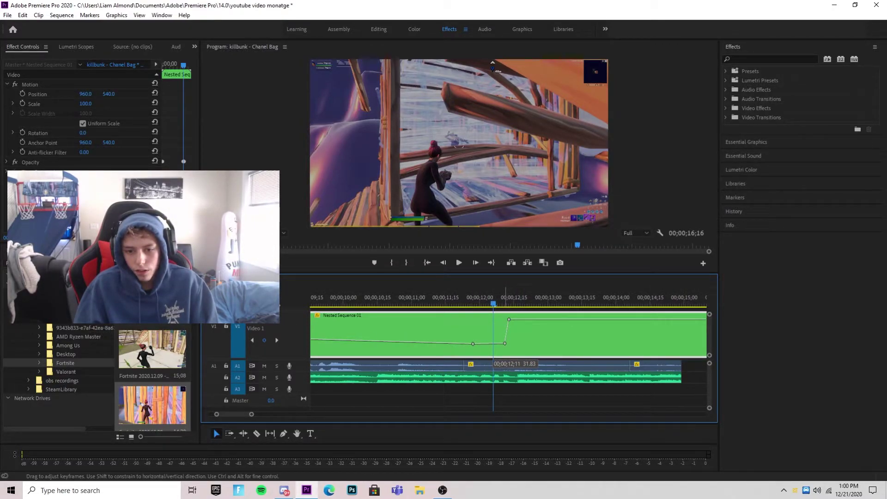
pyautogui.moveTo(507, 343); pyautogui.dragTo(506, 344)
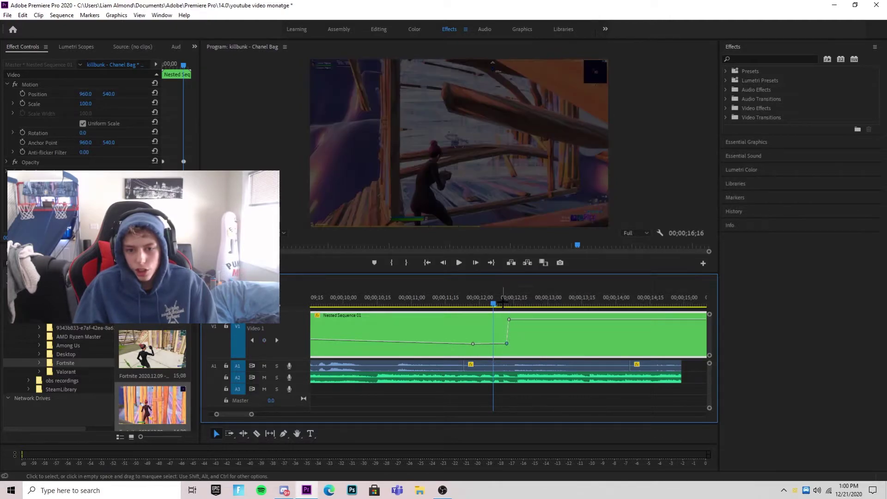
pyautogui.click(502, 303)
pyautogui.moveTo(502, 302); pyautogui.dragTo(504, 302)
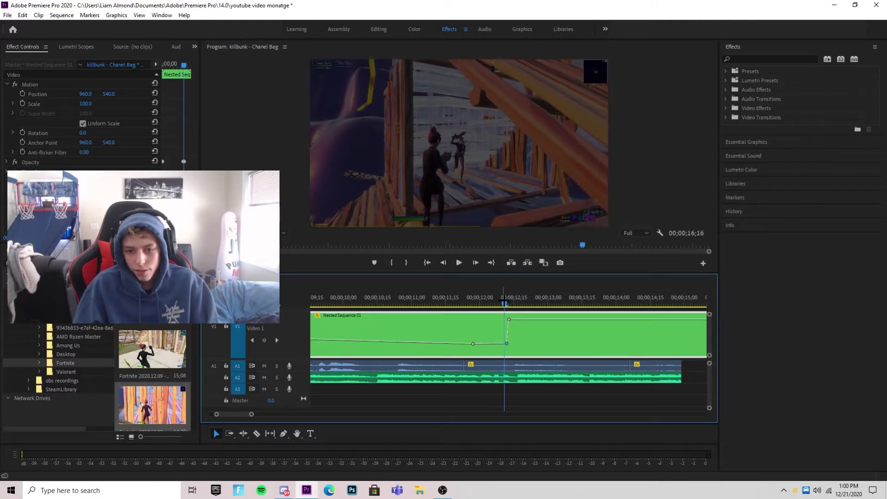
pyautogui.click(478, 262)
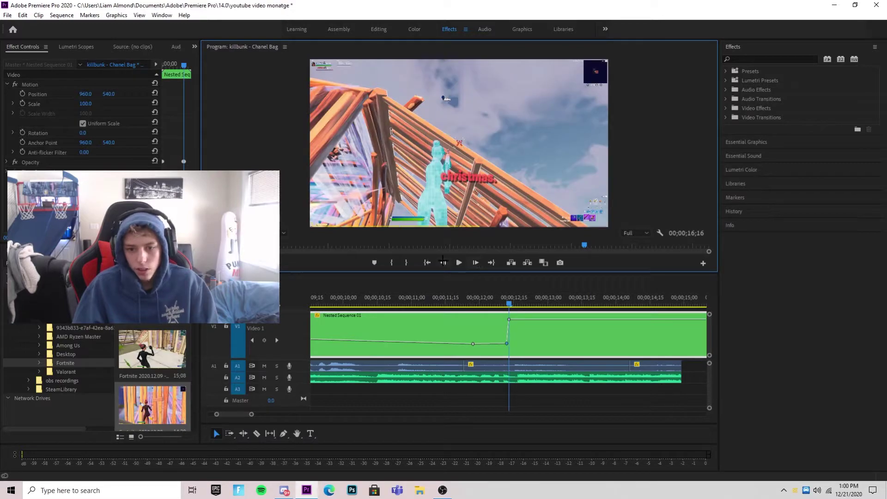
pyautogui.click(443, 262)
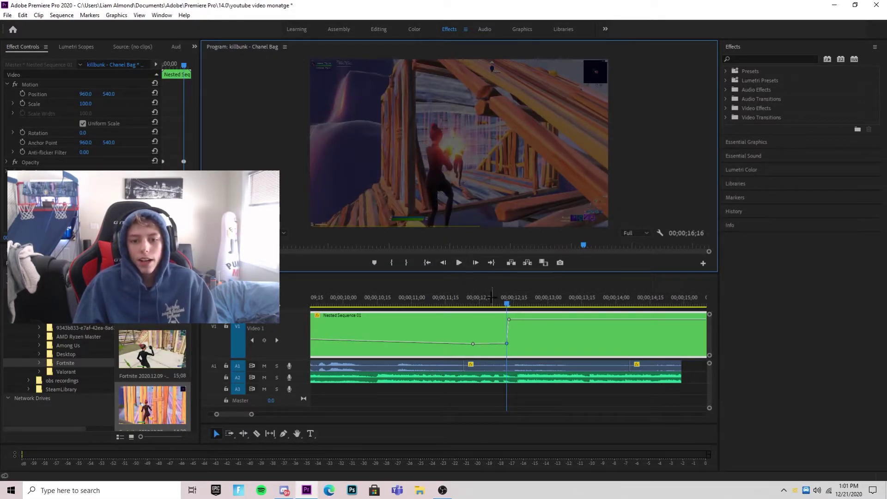
# Play the nested sequence through the opacity change around the elimination shot
pyautogui.moveTo(508, 295); pyautogui.dragTo(486, 298)
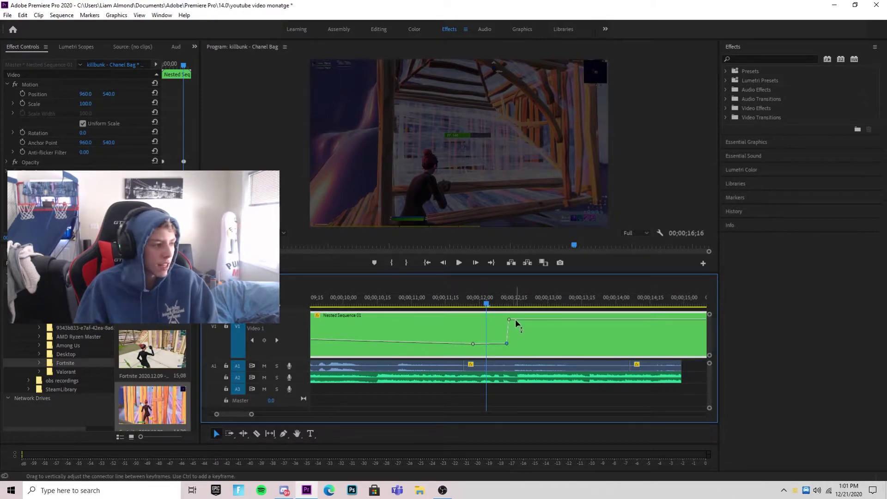
pyautogui.click(507, 344)
pyautogui.moveTo(486, 302)
pyautogui.mouseDown()
pyautogui.moveTo(519, 304)
pyautogui.moveTo(472, 304)
pyautogui.mouseUp()
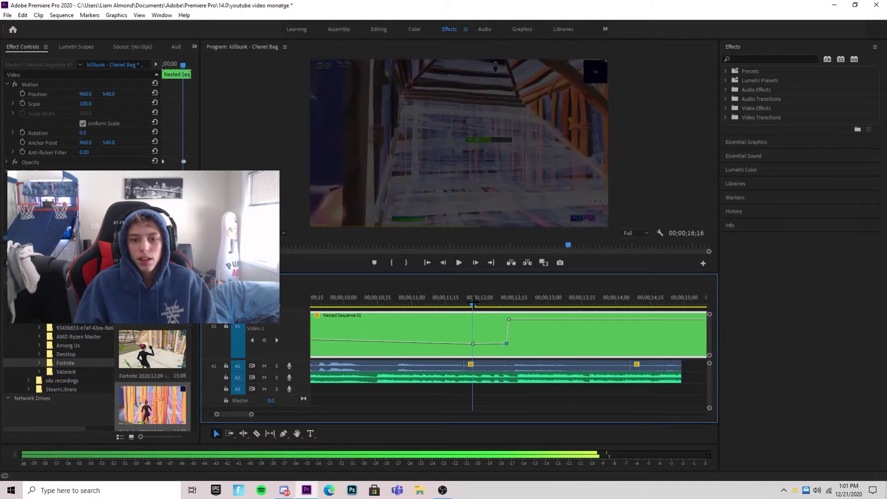
pyautogui.click(474, 263)
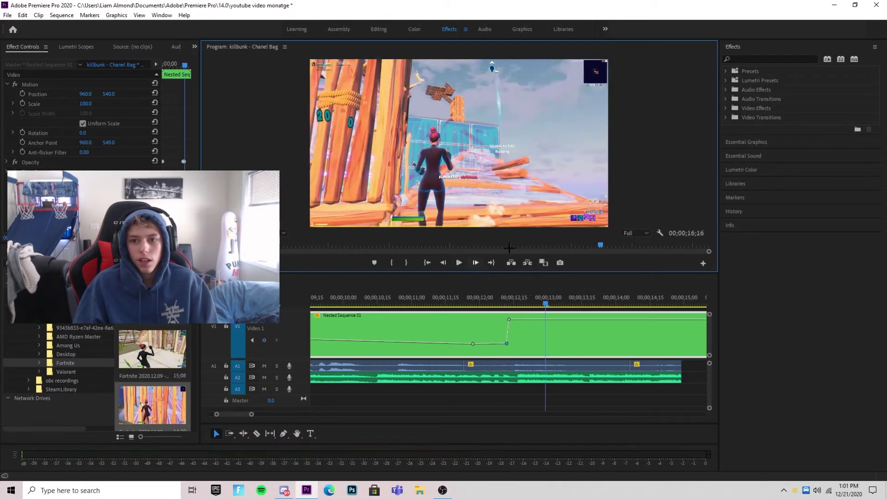
# Find the Lumetri Color effect and apply it to Nested Sequence 01
pyautogui.click(756, 58)
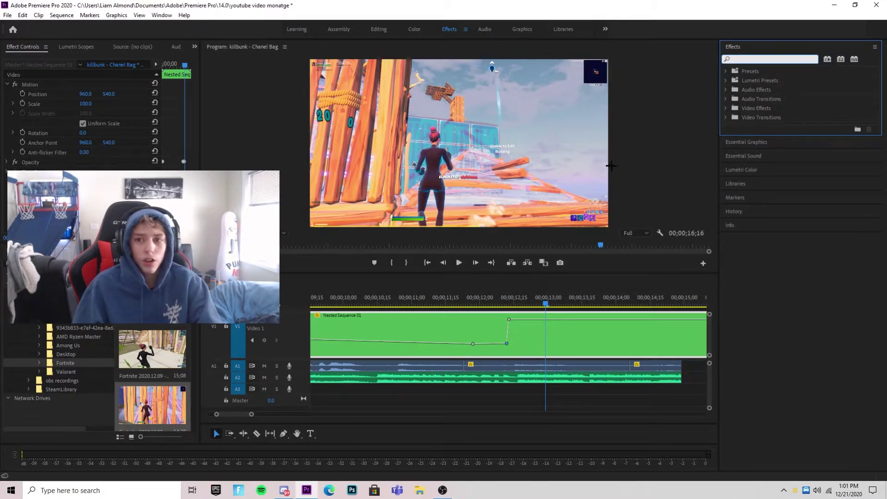
pyautogui.write('lumteri')
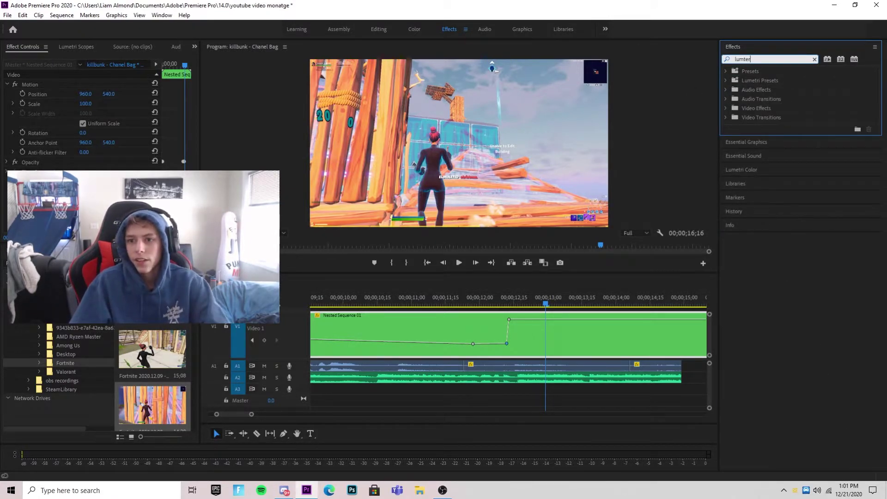
pyautogui.press('BackSpace')
pyautogui.write('etri color')
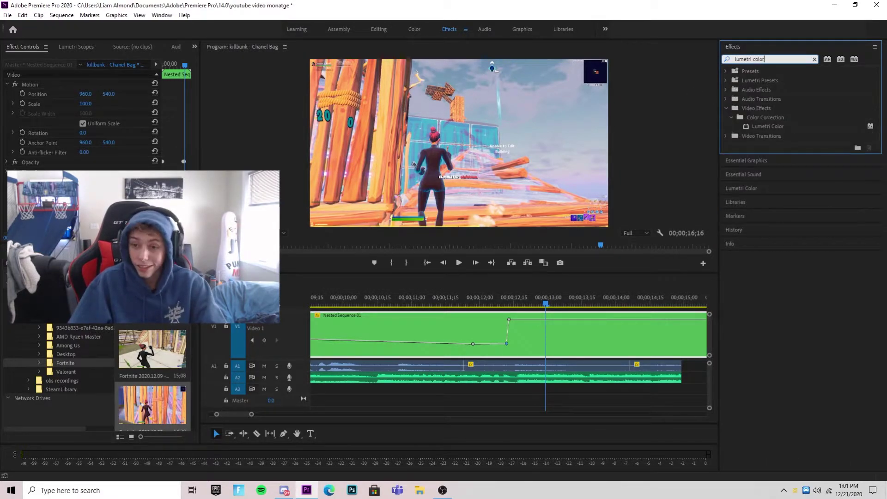
pyautogui.click(790, 126)
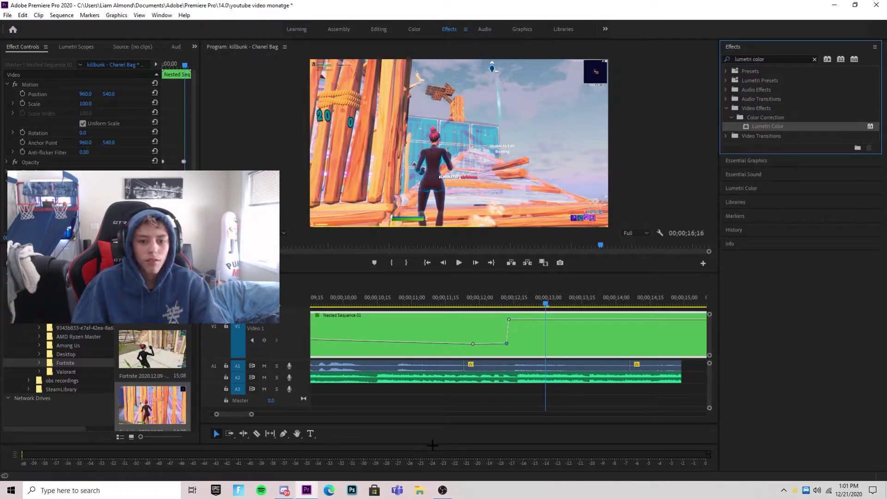
# Enable keyframing for the Lumetri Color saturation at the very start of the nested sequence, with the value at 100
pyautogui.moveTo(251, 414); pyautogui.dragTo(292, 420)
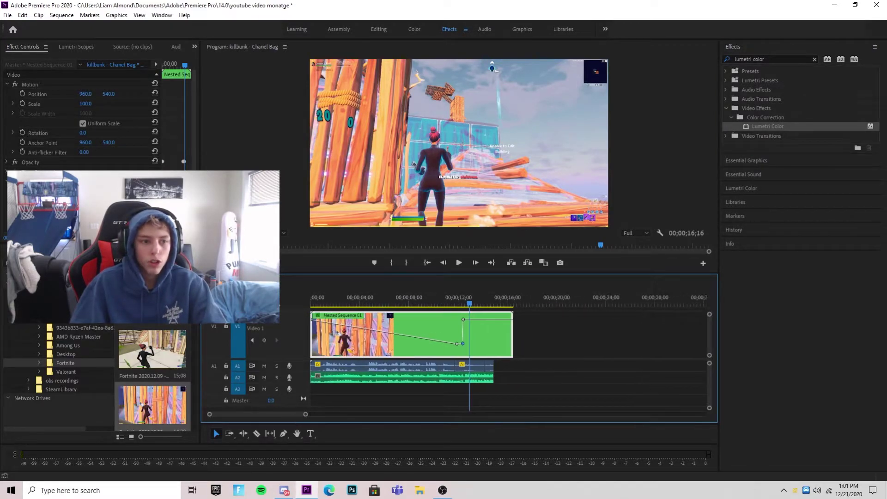
pyautogui.click(102, 208)
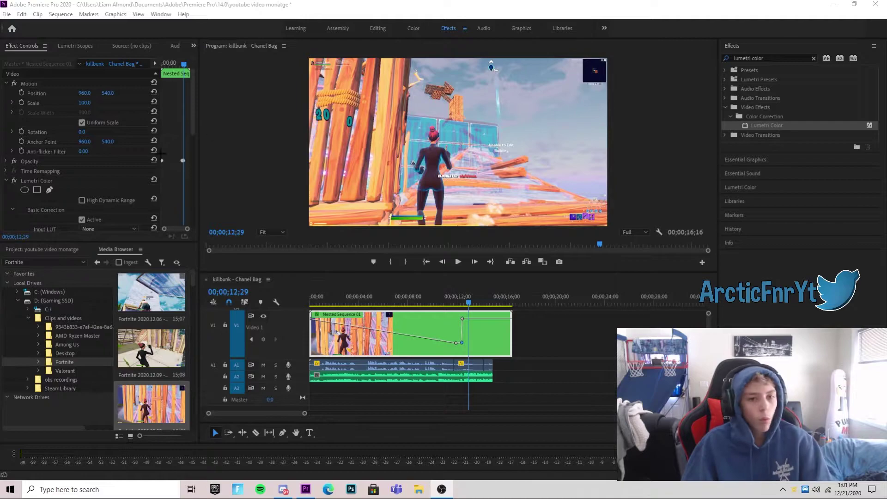
pyautogui.click(73, 190)
pyautogui.scroll(-6, 71, 190)
pyautogui.scroll(-2, 70, 189)
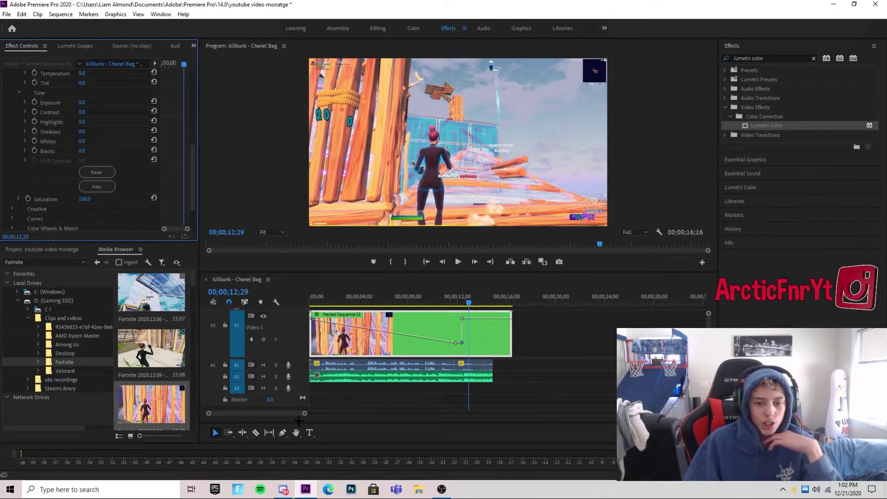
pyautogui.scroll(-2, 427, 325)
pyautogui.press('Home')
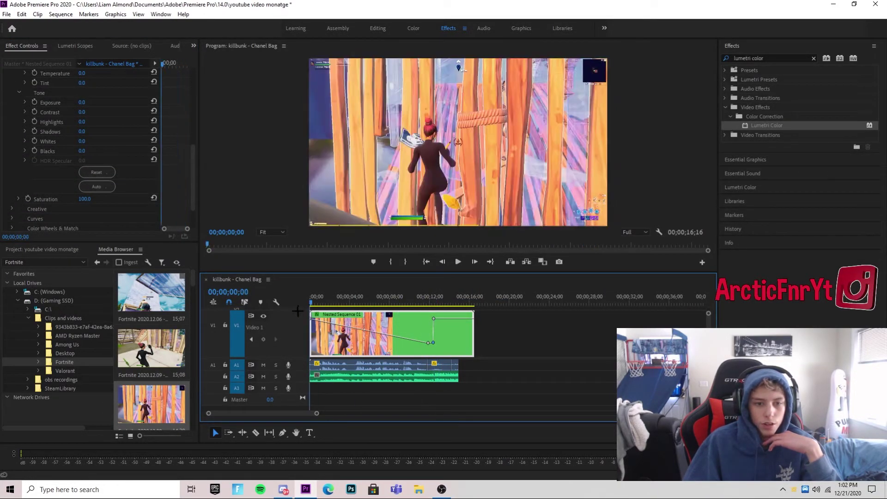
pyautogui.click(28, 197)
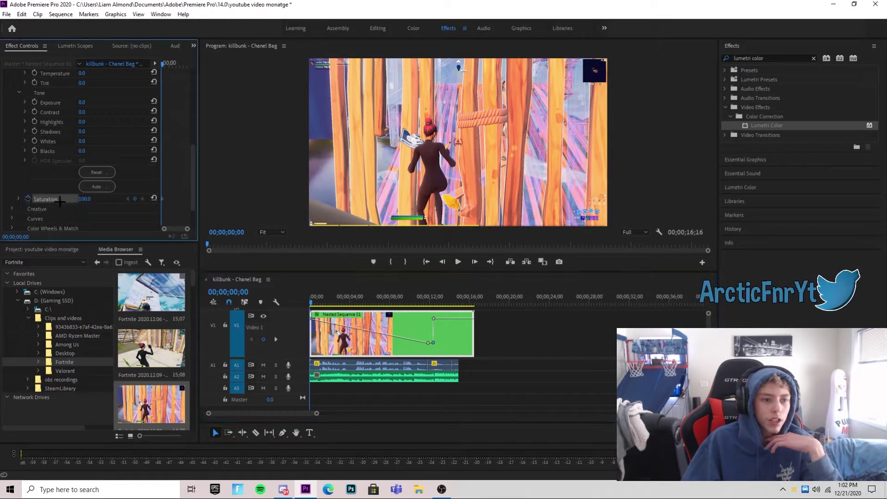
# Set the Lumetri Color saturation to 25 at 11;26, just before the elimination
pyautogui.moveTo(312, 295); pyautogui.dragTo(428, 317)
pyautogui.click(475, 262)
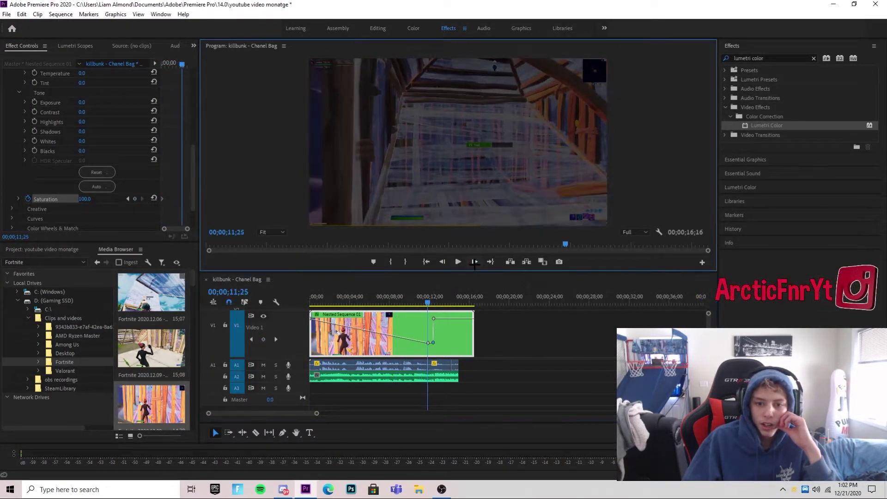
pyautogui.click(474, 261)
pyautogui.click(91, 198)
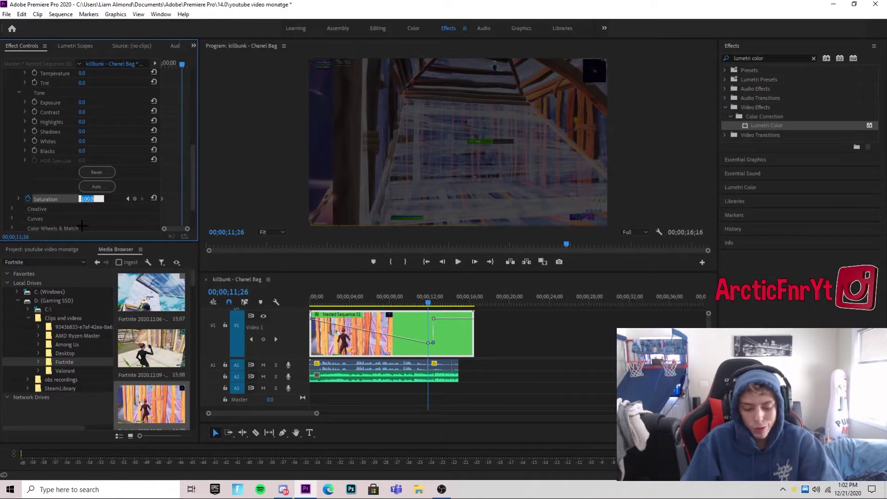
pyautogui.press('Return')
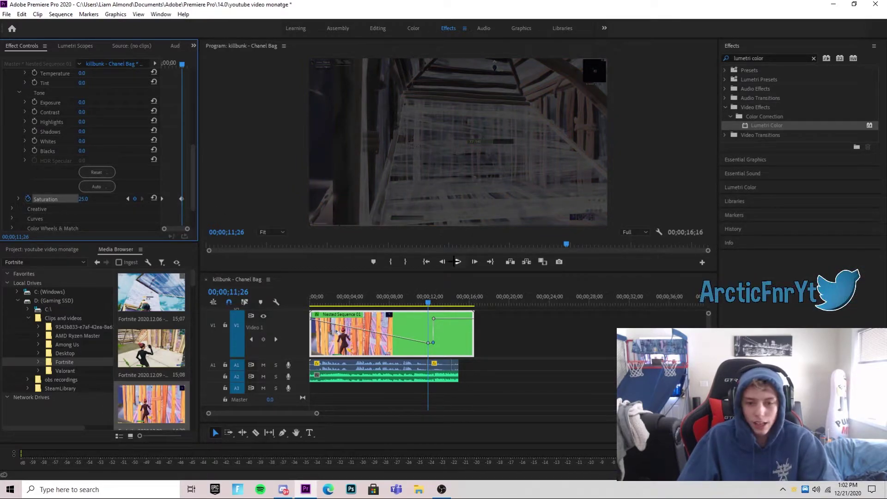
# Add a saturation keyframe of 25 at 12;12 and set the saturation to 130 one frame further, at 12;13
pyautogui.moveTo(428, 293); pyautogui.dragTo(434, 296)
pyautogui.click(474, 261)
pyautogui.click(474, 261)
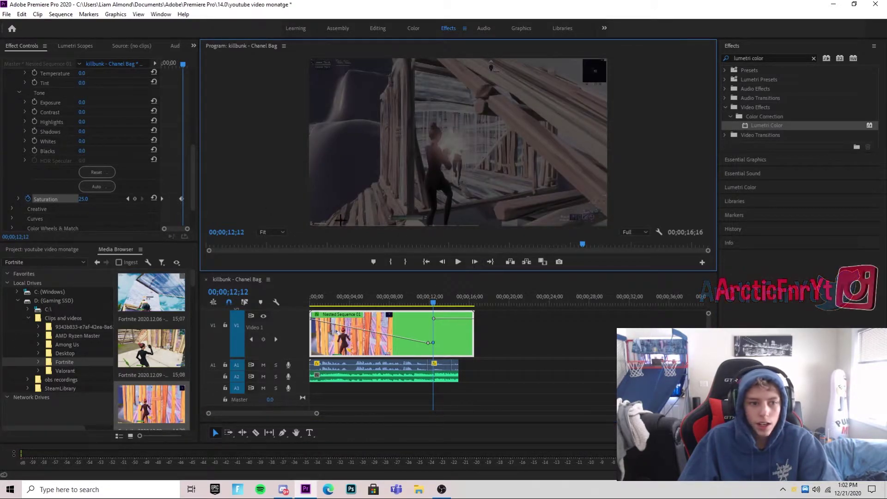
pyautogui.click(84, 200)
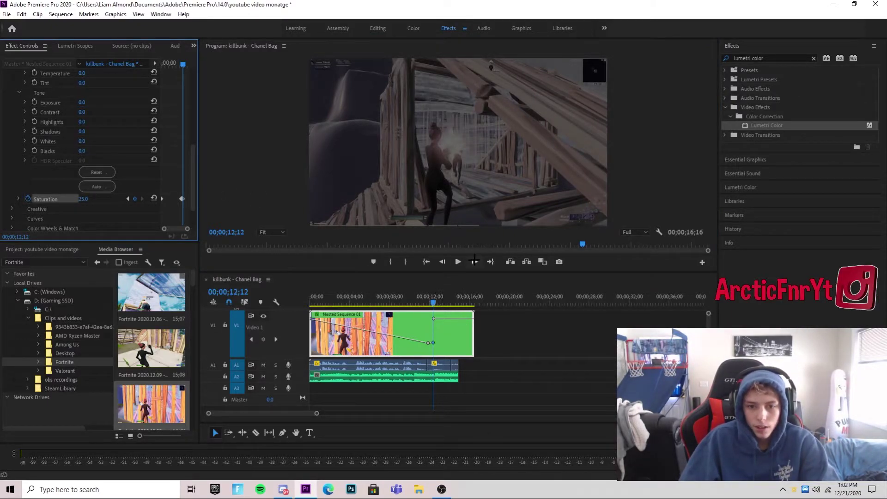
pyautogui.click(474, 262)
pyautogui.click(90, 198)
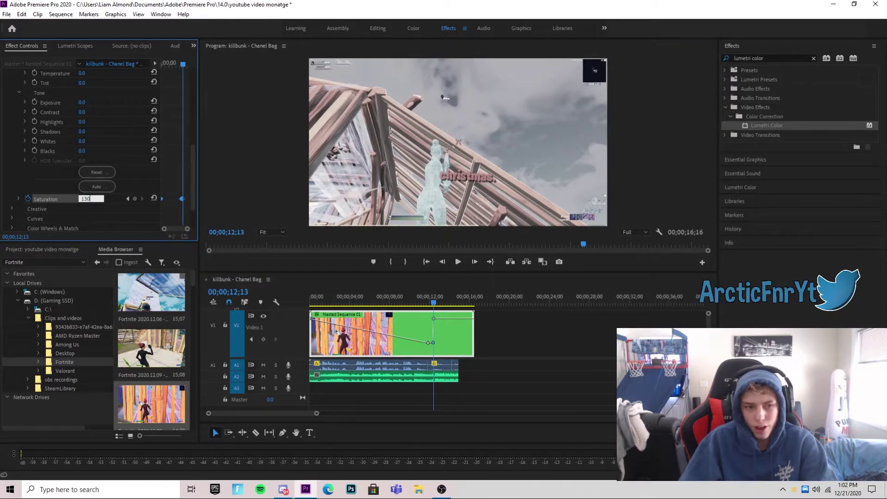
pyautogui.press('Return')
# Play the sequence from the start to review the opacity and saturation changes
pyautogui.moveTo(432, 296); pyautogui.dragTo(291, 310)
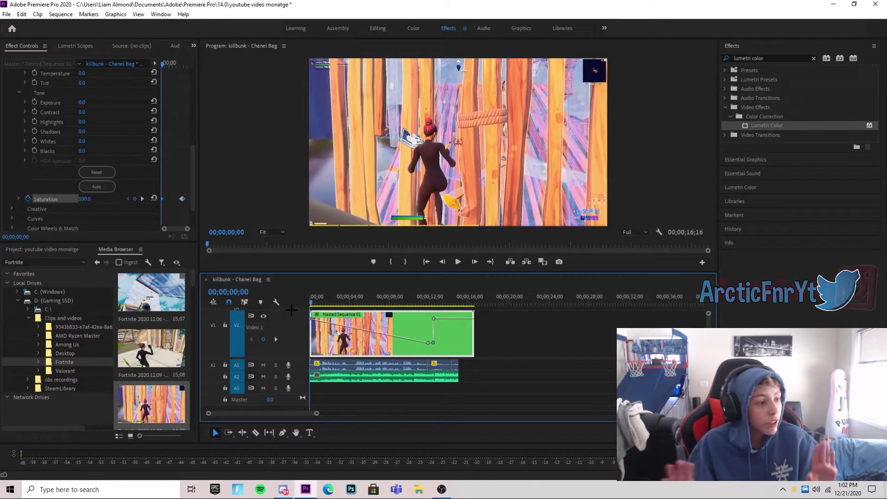
pyautogui.click(457, 261)
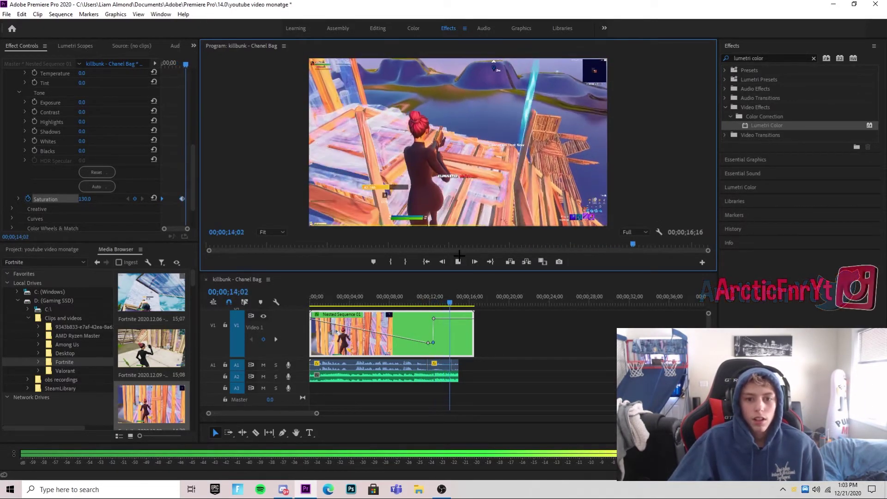
# Stop playback, trim the nested sequence's end to match the end of the audio, and nest the clip again
pyautogui.click(458, 262)
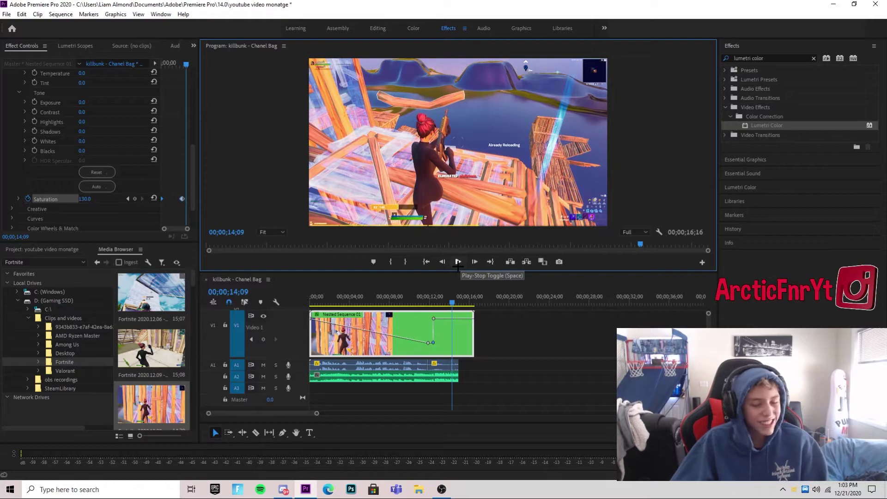
pyautogui.moveTo(473, 347); pyautogui.dragTo(462, 347)
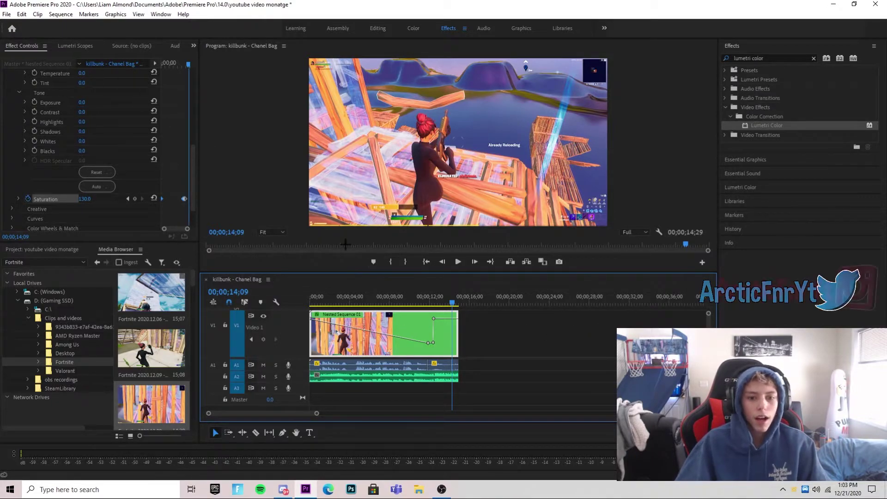
pyautogui.rightClick(408, 331)
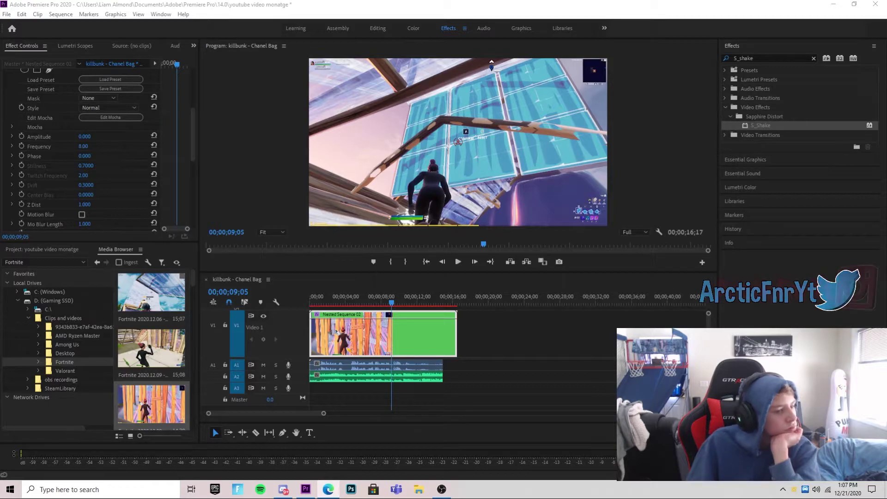
# Set the S_Shake frequency to 4 and the Tilt Wave Amp under Tilt Shake to 2
pyautogui.click(91, 145)
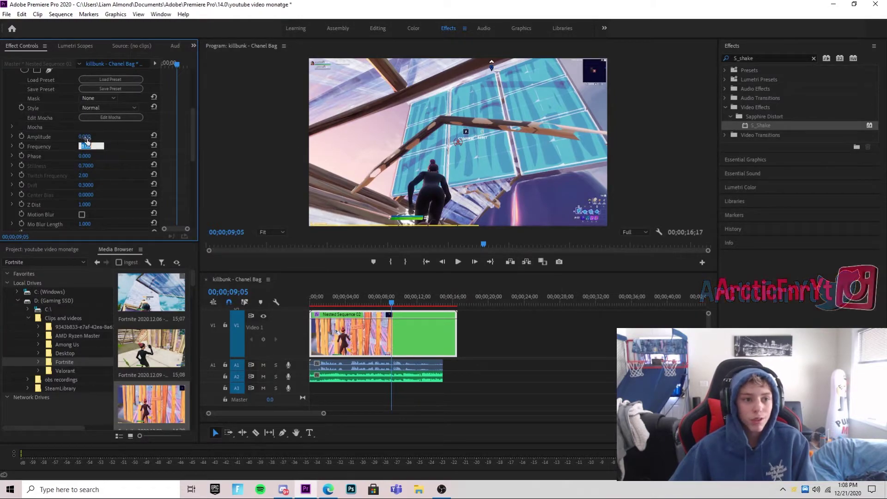
pyautogui.write('4')
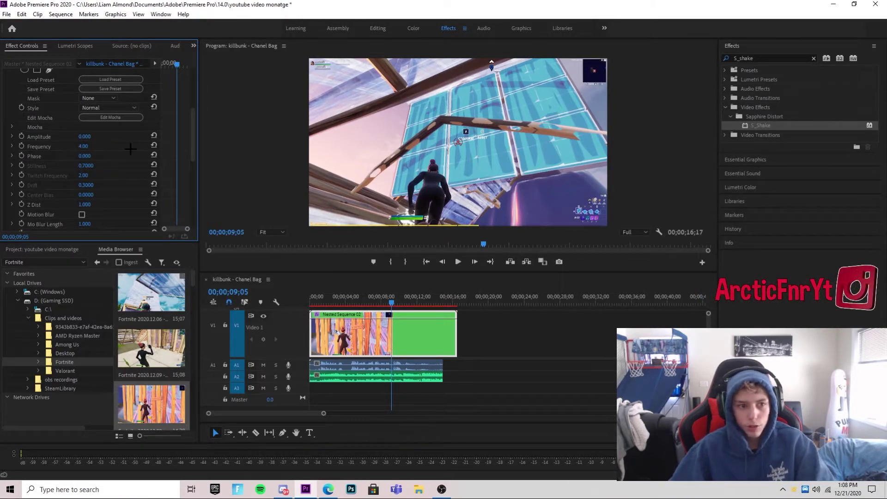
pyautogui.scroll(-5, 42, 156)
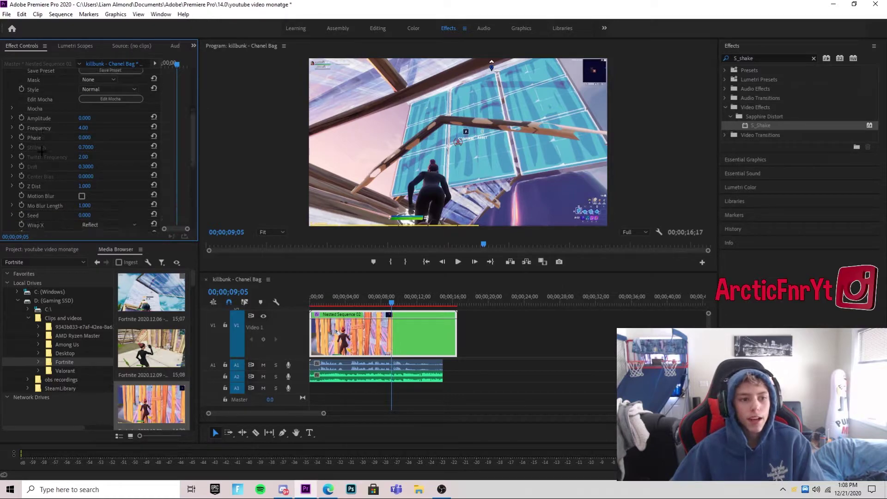
pyautogui.click(14, 171)
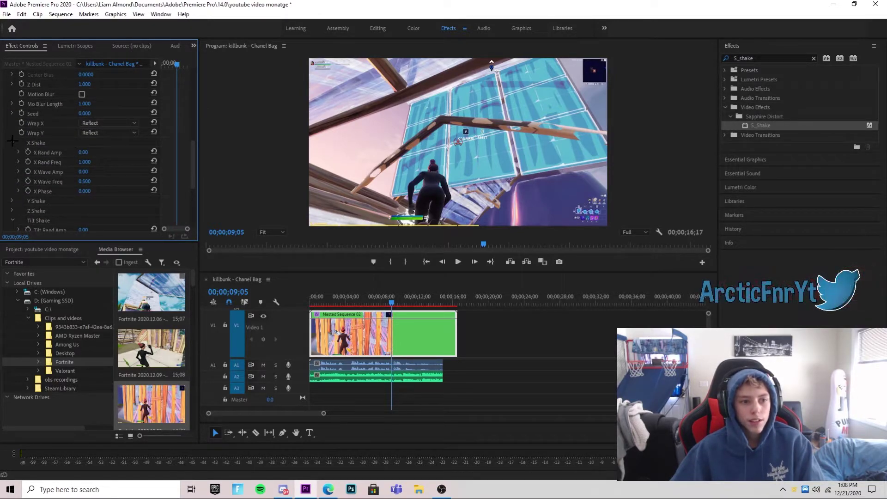
pyautogui.click(12, 152)
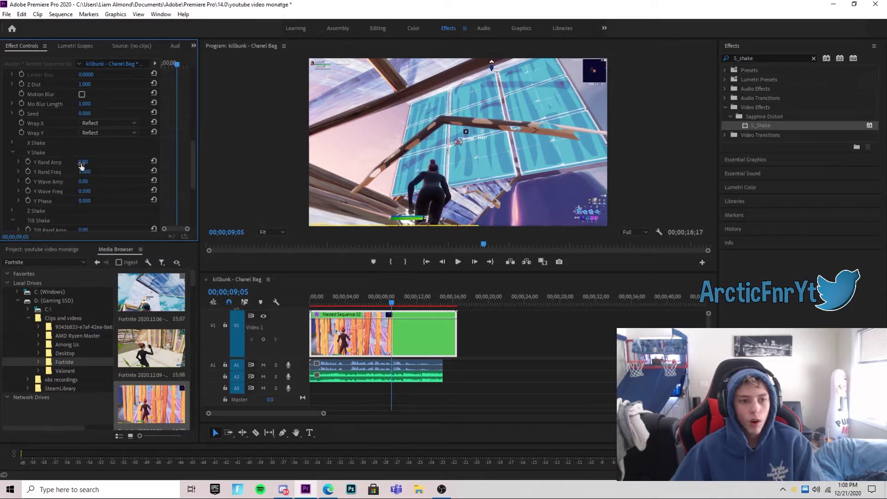
pyautogui.click(13, 152)
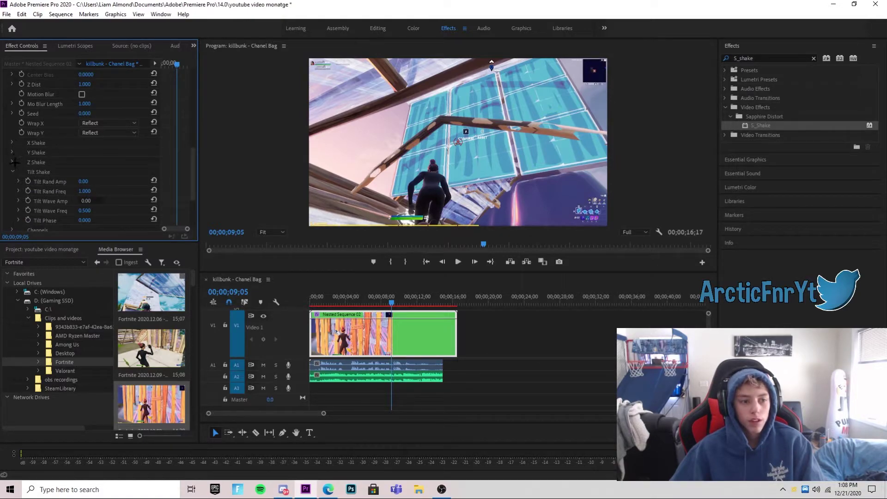
pyautogui.scroll(-4, 70, 164)
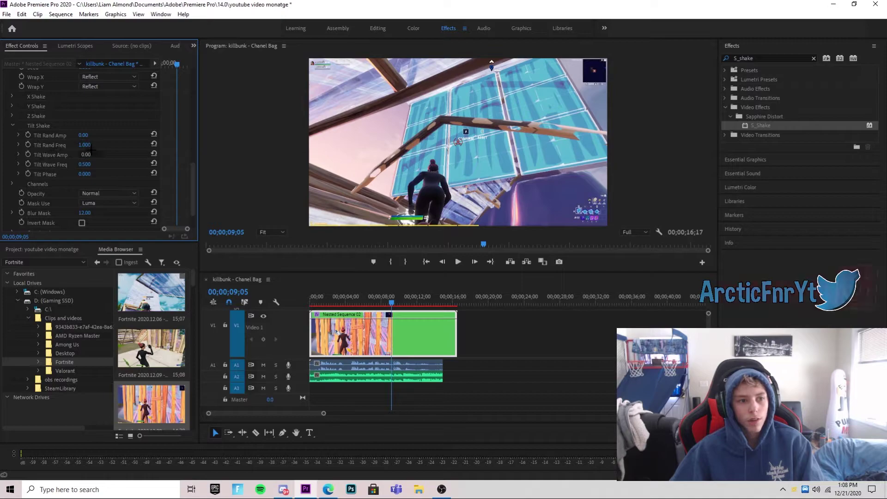
pyautogui.click(86, 154)
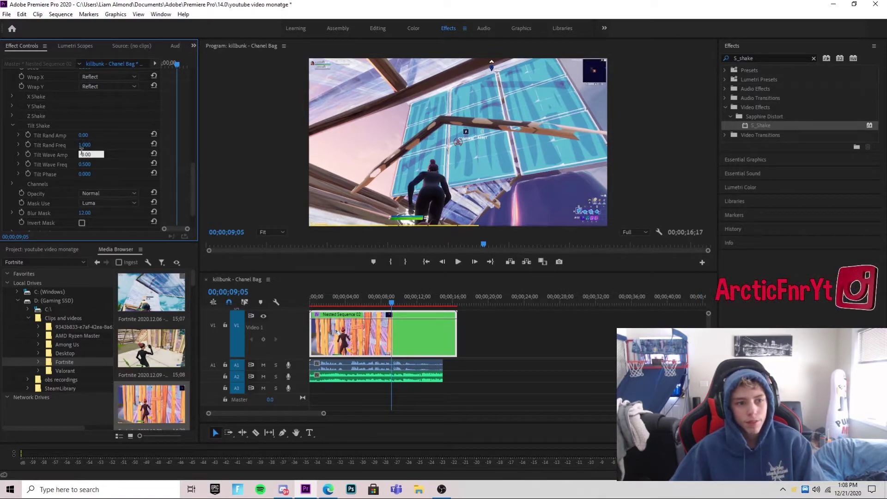
pyautogui.write('2')
pyautogui.press('Return')
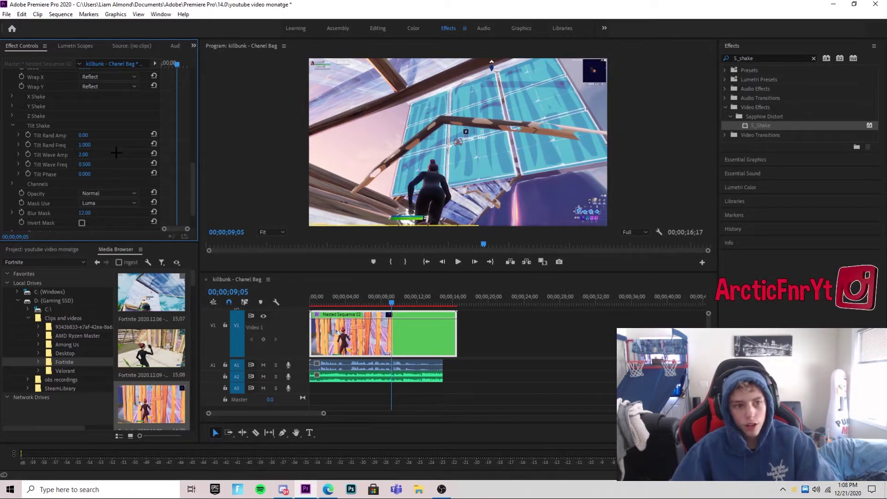
# Enable keyframing for the S_Shake amplitude at the very start of the sequence, with the value at 0
pyautogui.moveTo(392, 302); pyautogui.dragTo(365, 302)
pyautogui.scroll(2, 111, 171)
pyautogui.scroll(5, 111, 170)
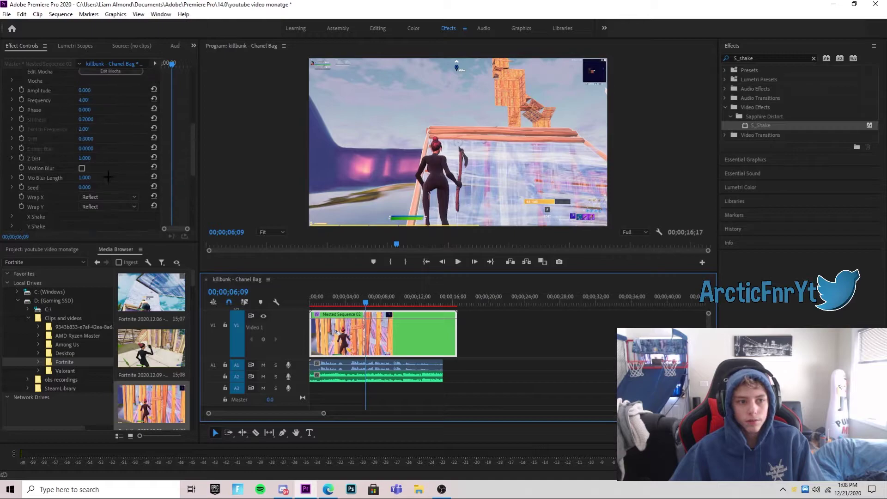
pyautogui.moveTo(365, 301); pyautogui.dragTo(294, 300)
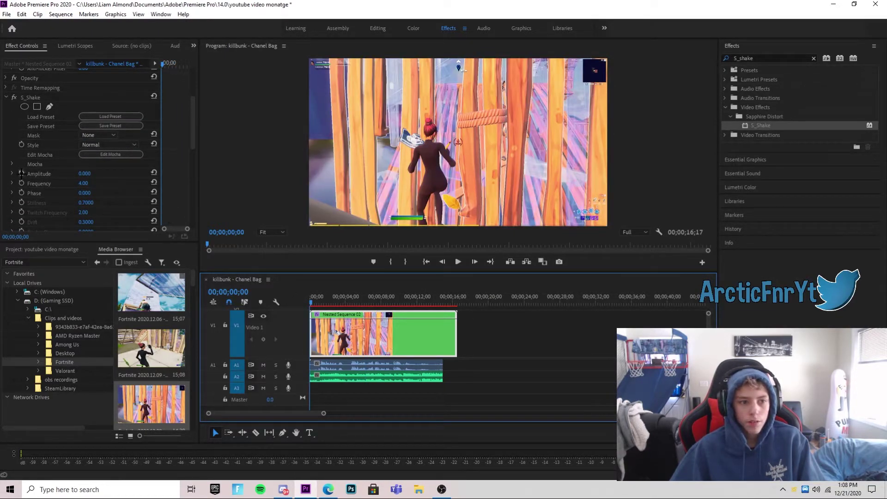
pyautogui.click(21, 173)
# Set the S_Shake amplitude to 2 at 12;12, on the frame where the elimination shot fires
pyautogui.moveTo(313, 302); pyautogui.dragTo(414, 302)
pyautogui.click(475, 262)
pyautogui.click(474, 261)
pyautogui.click(474, 262)
pyautogui.click(475, 262)
pyautogui.click(474, 261)
pyautogui.click(474, 262)
pyautogui.click(475, 261)
pyautogui.click(475, 261)
pyautogui.click(475, 262)
pyautogui.click(474, 262)
pyautogui.click(474, 261)
pyautogui.click(475, 261)
pyautogui.click(474, 261)
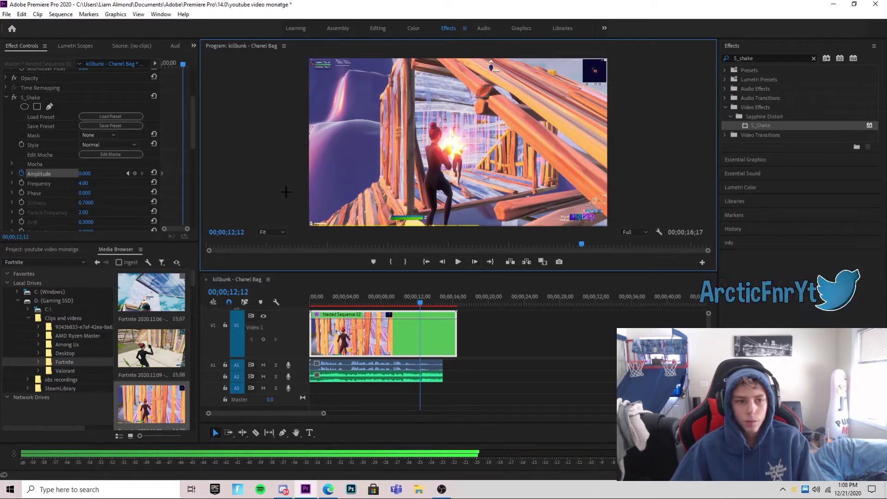
pyautogui.click(90, 173)
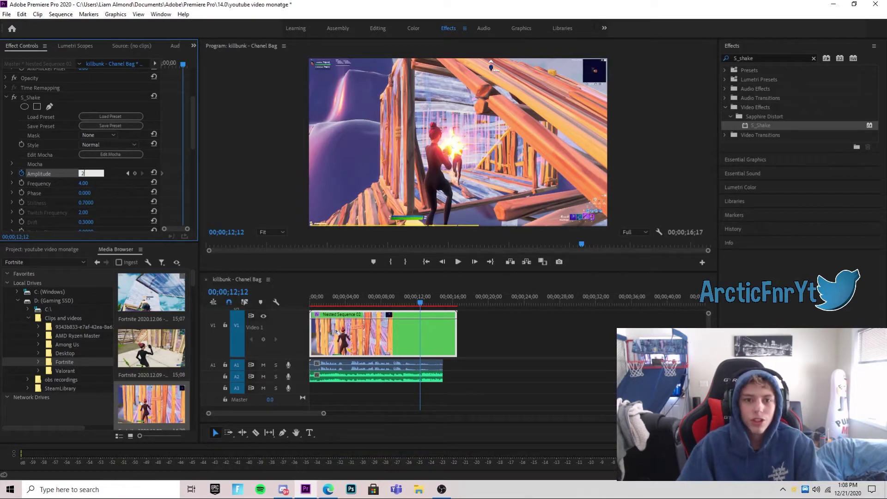
pyautogui.press('Return')
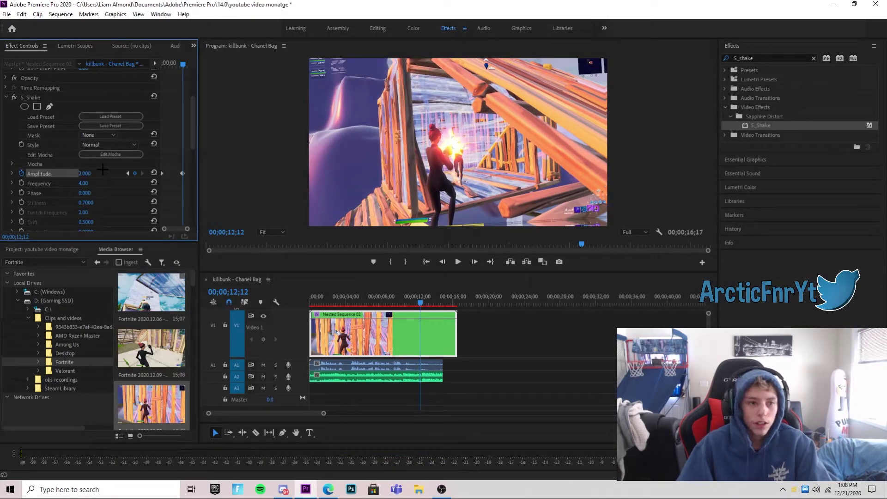
# Set the S_Shake amplitude to 0 one frame before the shot, at 12;11
pyautogui.moveTo(421, 298); pyautogui.dragTo(419, 298)
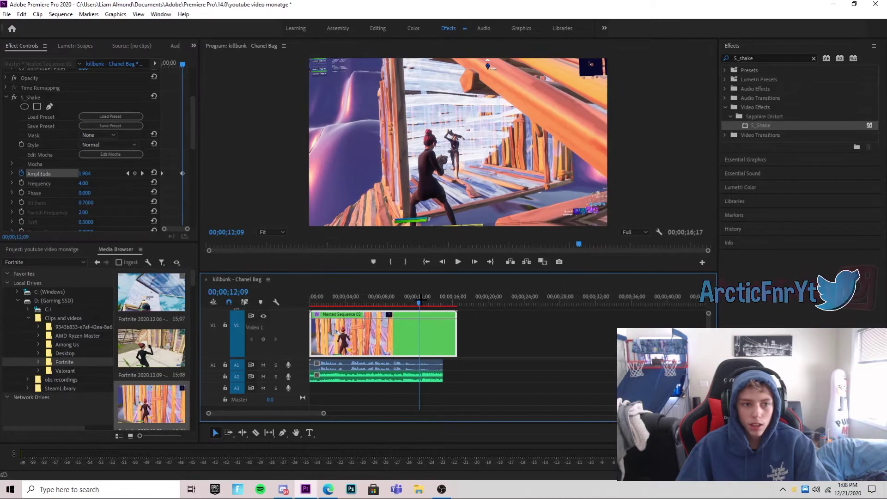
pyautogui.click(475, 261)
pyautogui.click(474, 261)
pyautogui.click(474, 262)
pyautogui.click(442, 262)
pyautogui.click(92, 174)
pyautogui.write('0')
pyautogui.press('Return')
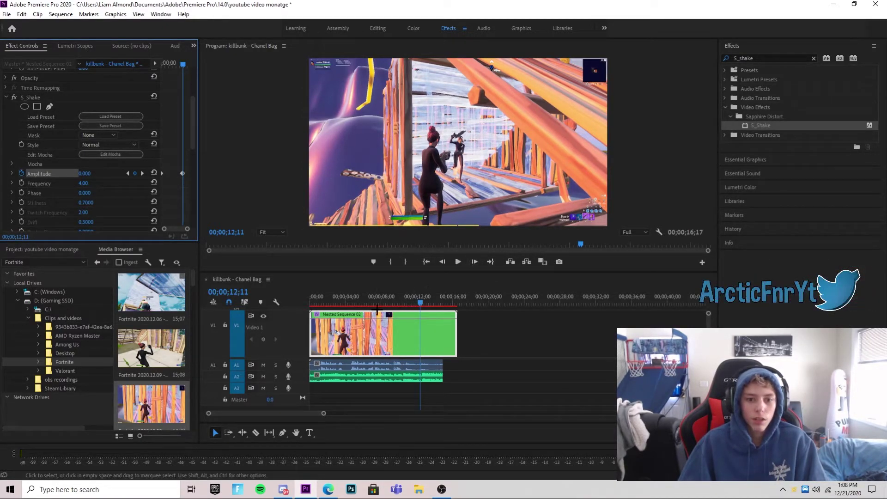
# Play through the elimination shake to 13;18 and trim the nested sequence and both audio tracks to end there
pyautogui.click(390, 301)
pyautogui.click(458, 262)
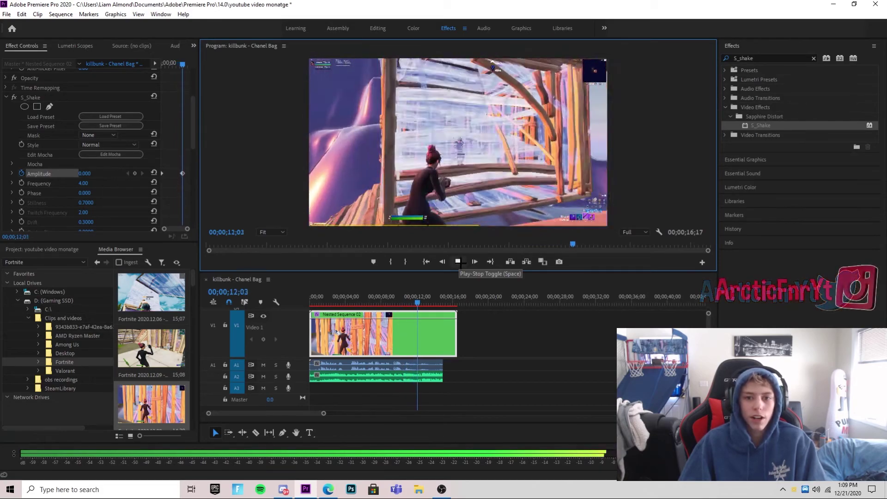
pyautogui.click(458, 262)
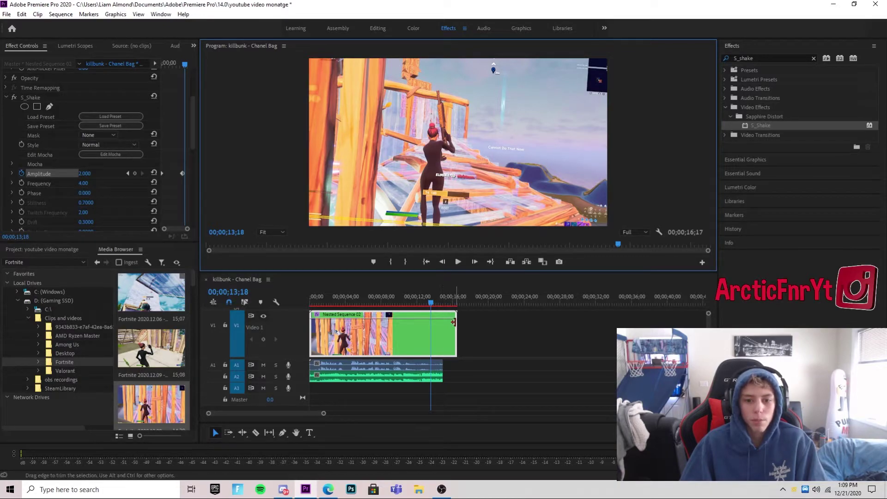
pyautogui.moveTo(455, 328); pyautogui.dragTo(431, 329)
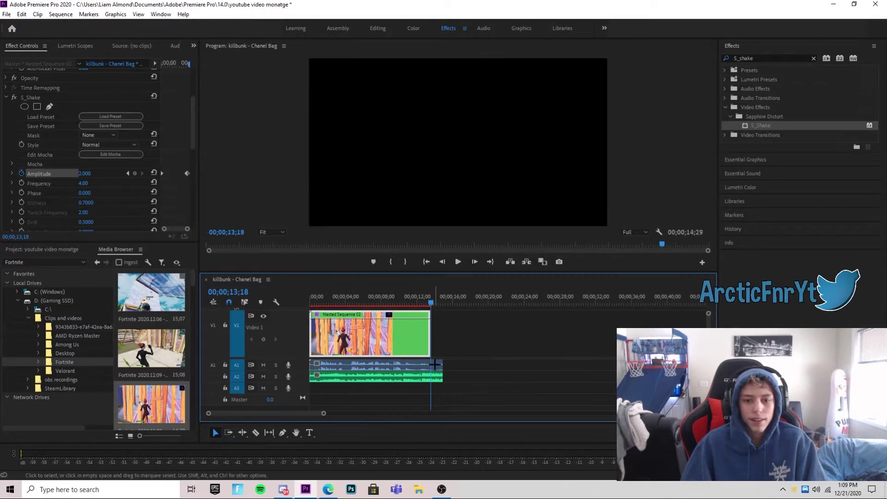
pyautogui.moveTo(442, 365)
pyautogui.mouseDown()
pyautogui.moveTo(431, 365)
pyautogui.moveTo(431, 377)
pyautogui.mouseUp()
# Play the shortened sequence from 9;17 to review the shake and return to just before the shot
pyautogui.click(394, 303)
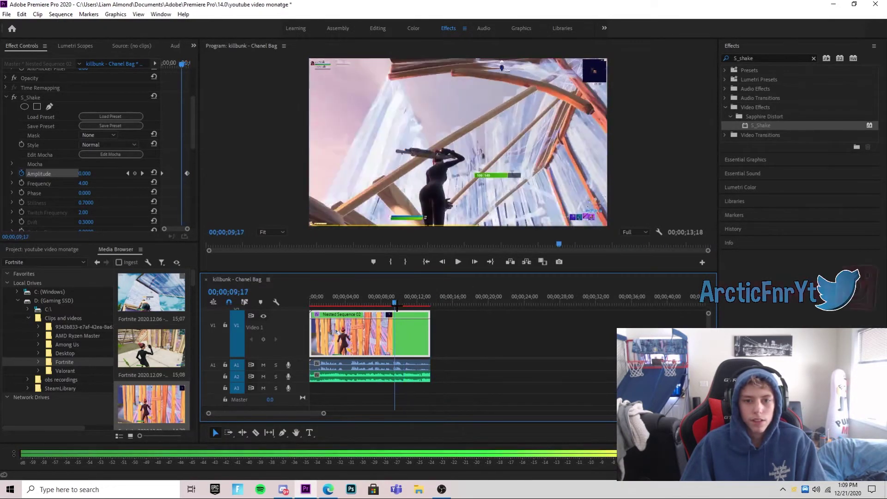
pyautogui.click(458, 262)
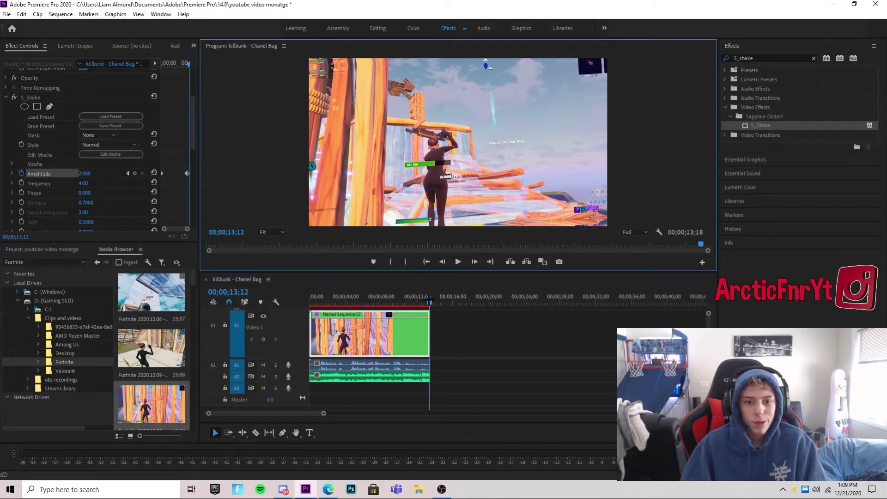
pyautogui.press('j')
pyautogui.press('k')
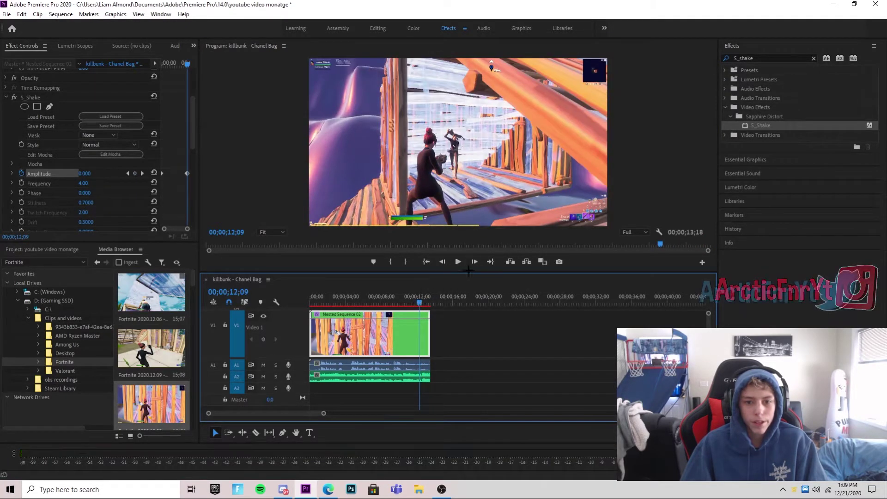
# Reduce the S_Shake amplitude keyframe at 12;12 to 1.5
pyautogui.click(473, 262)
pyautogui.click(473, 261)
pyautogui.click(473, 262)
pyautogui.click(473, 261)
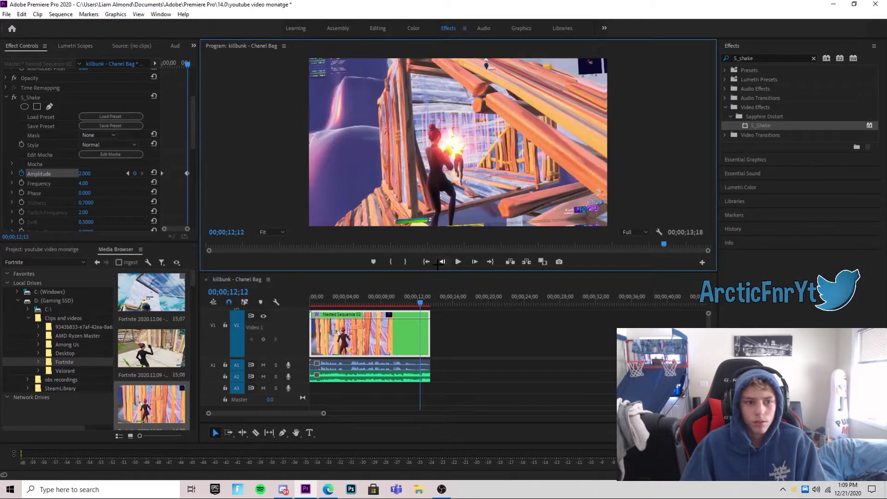
pyautogui.click(81, 173)
pyautogui.write('1')
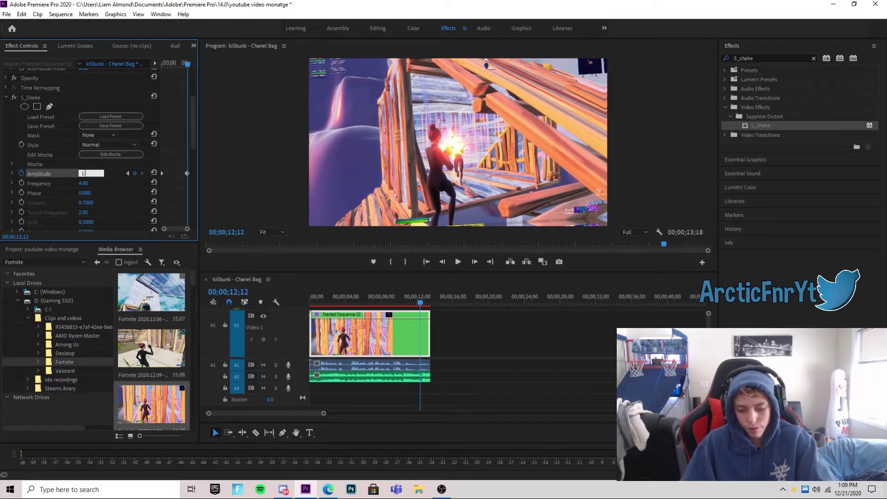
pyautogui.write('.5')
pyautogui.press('Return')
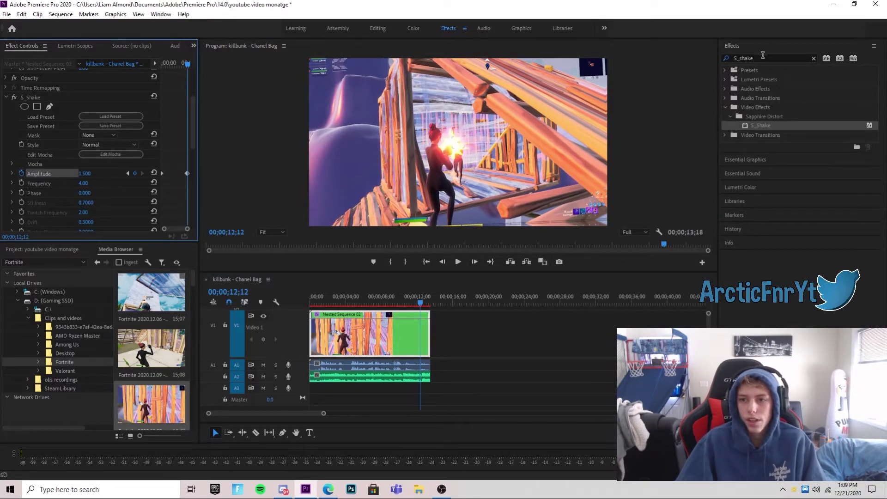
# Search the effects for S_flicker and apply S_Flicker to the nested sequence, with the playhead at 12;09
pyautogui.moveTo(764, 54); pyautogui.dragTo(742, 56)
pyautogui.write('flicker')
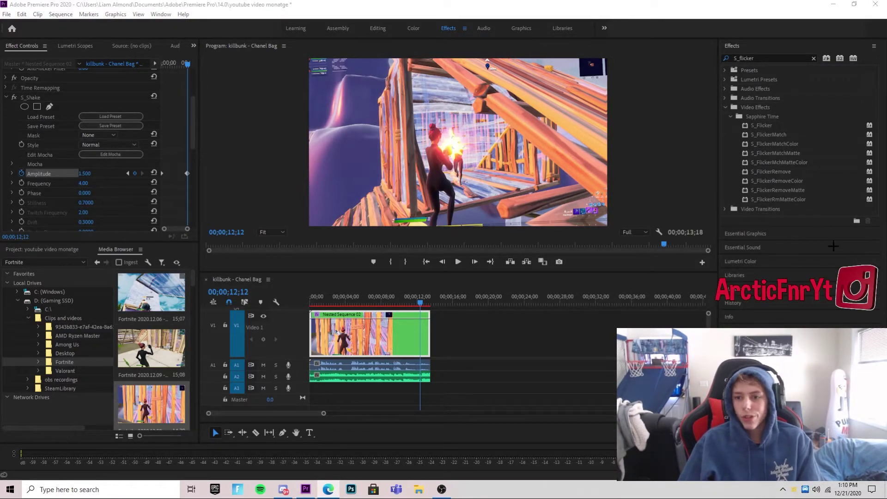
pyautogui.click(7, 143)
pyautogui.scroll(-3, 6, 143)
pyautogui.scroll(-3, 7, 143)
pyautogui.scroll(3, 4, 166)
pyautogui.press('Left')
pyautogui.press('Left')
pyautogui.press('Left')
pyautogui.moveTo(762, 125); pyautogui.dragTo(364, 335)
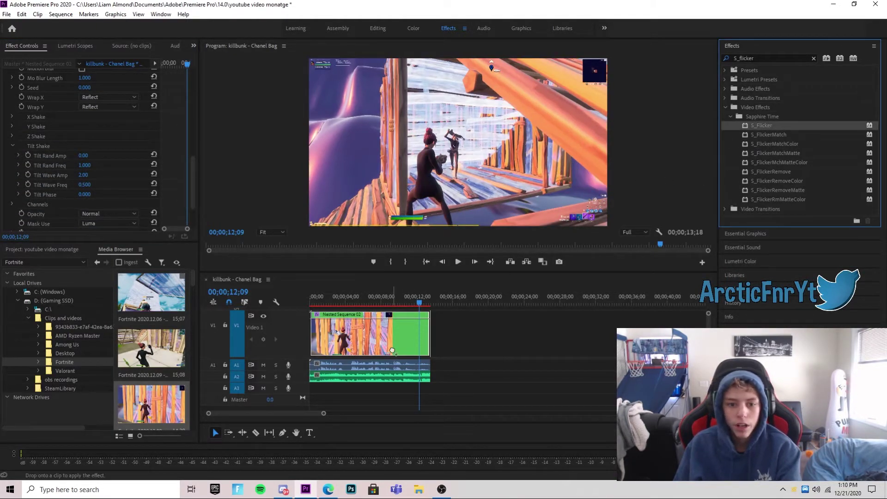
# Set the amplitude of the S_Flicker effect on the nested sequence to 0
pyautogui.scroll(5, 63, 160)
pyautogui.scroll(3, 63, 159)
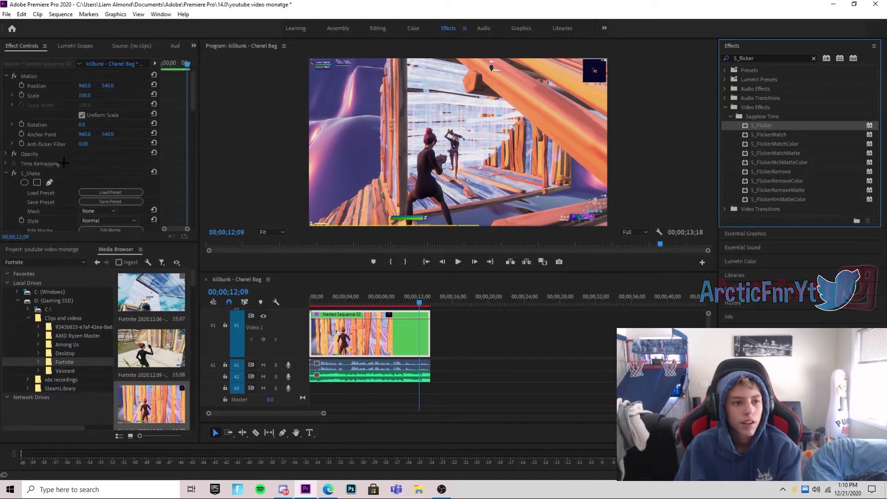
pyautogui.scroll(-8, 73, 168)
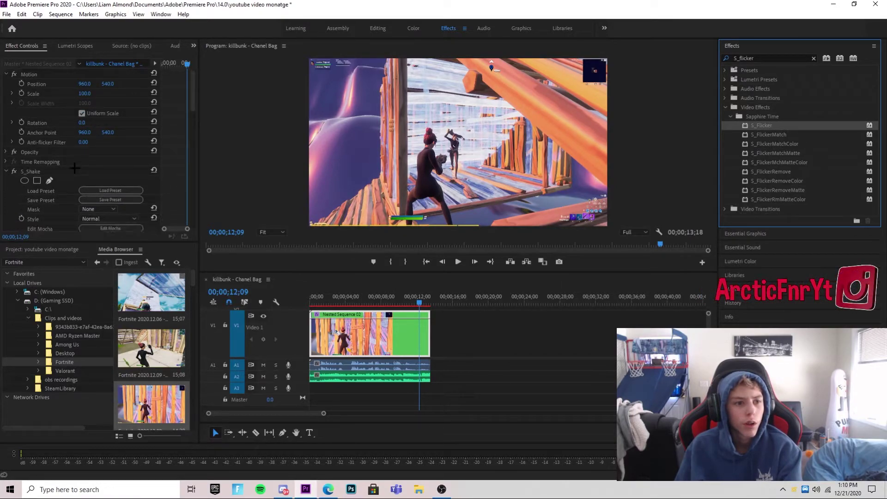
pyautogui.scroll(-8, 79, 174)
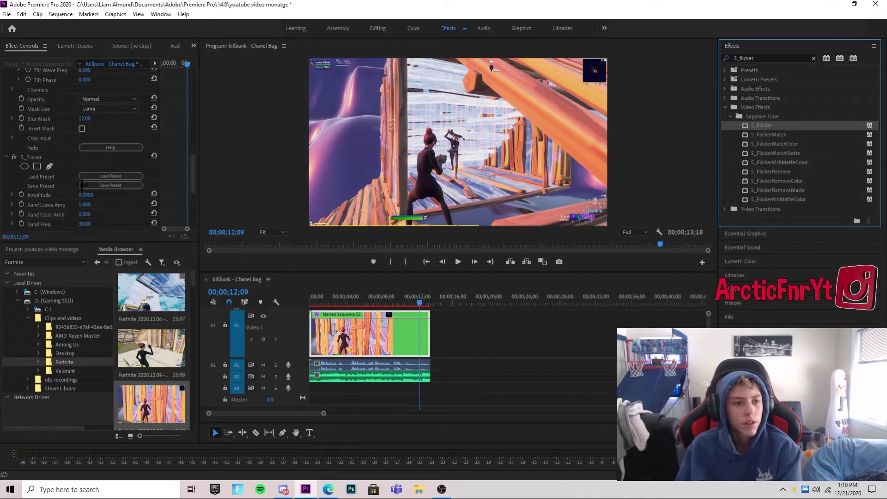
pyautogui.scroll(8, 84, 186)
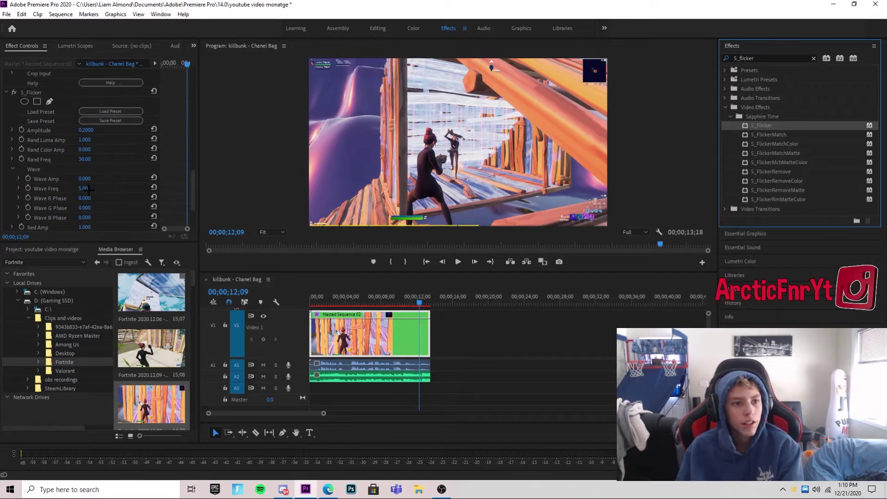
pyautogui.scroll(-4, 93, 194)
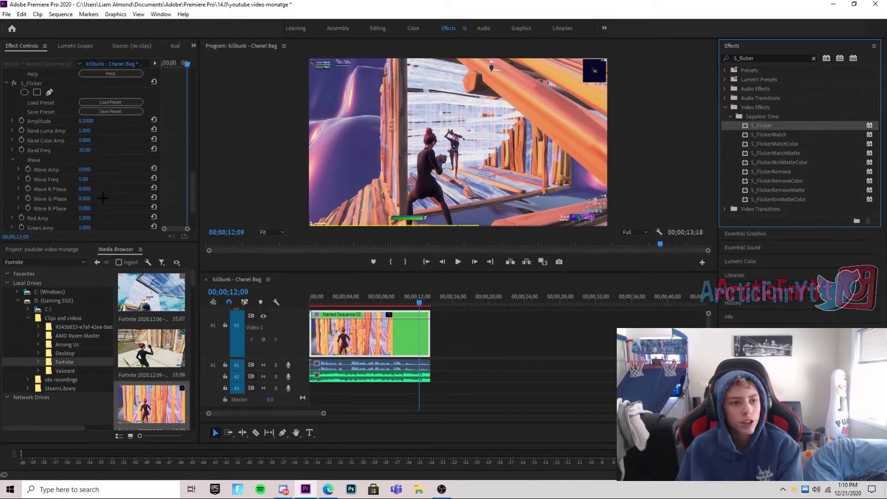
pyautogui.click(87, 121)
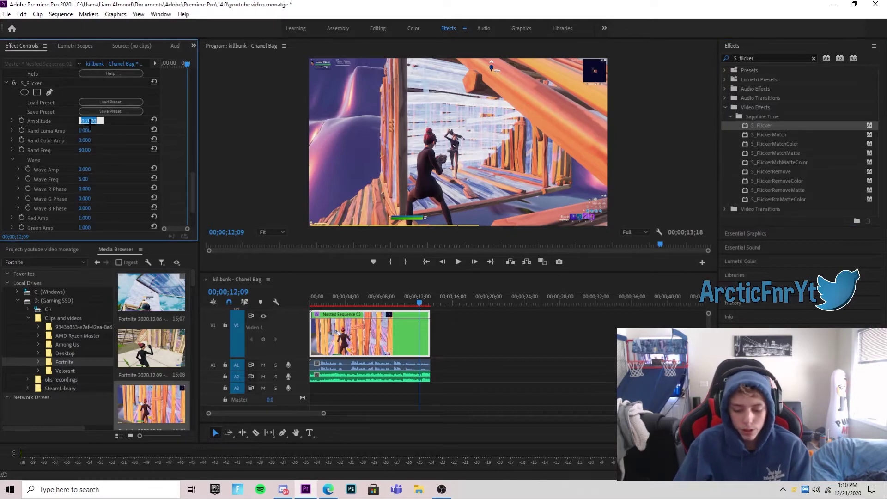
pyautogui.write('0')
pyautogui.press('Return')
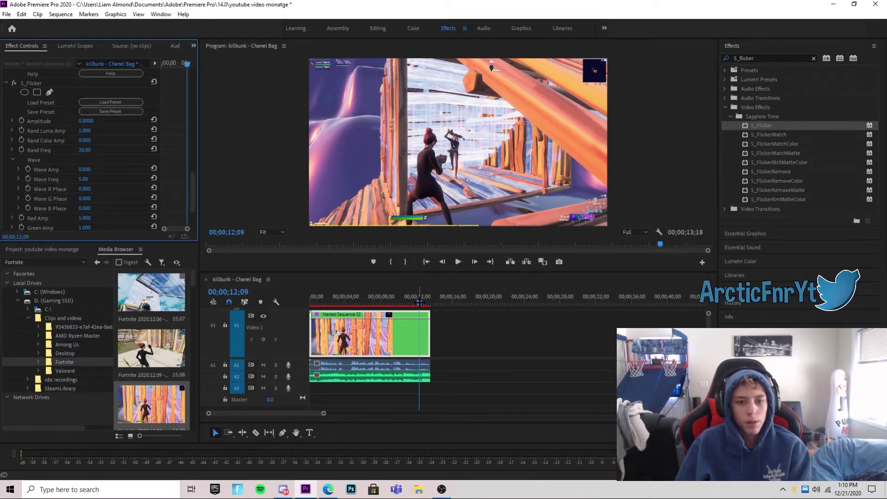
# Return the playhead to the sequence start and set S_Flicker's Rand Freq to 45
pyautogui.moveTo(418, 303); pyautogui.dragTo(311, 303)
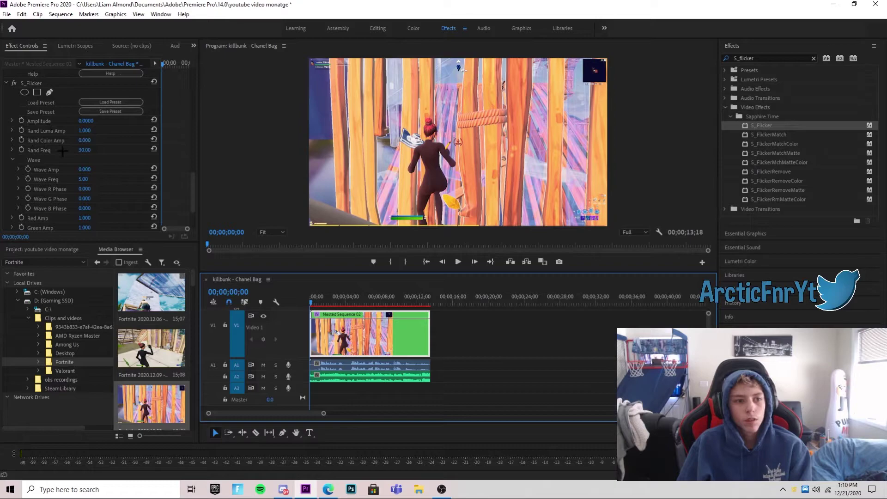
pyautogui.click(86, 150)
pyautogui.write('45')
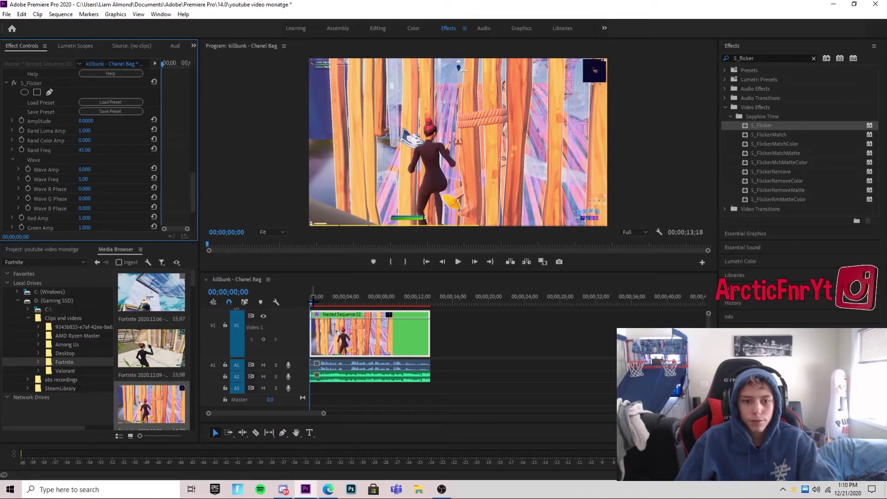
# Advance the playhead through the sequence, frame by frame near the end, to the gunshot frame at 12;12
pyautogui.click(313, 301)
pyautogui.moveTo(313, 301); pyautogui.dragTo(396, 302)
pyautogui.click(474, 261)
pyautogui.click(474, 262)
pyautogui.click(475, 261)
pyautogui.click(474, 261)
pyautogui.click(475, 261)
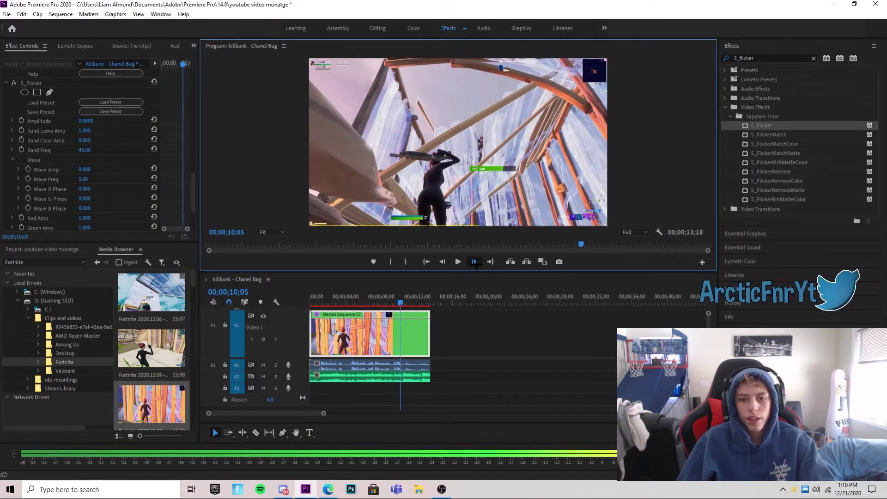
pyautogui.click(474, 261)
pyautogui.click(474, 262)
pyautogui.click(474, 261)
pyautogui.click(474, 261)
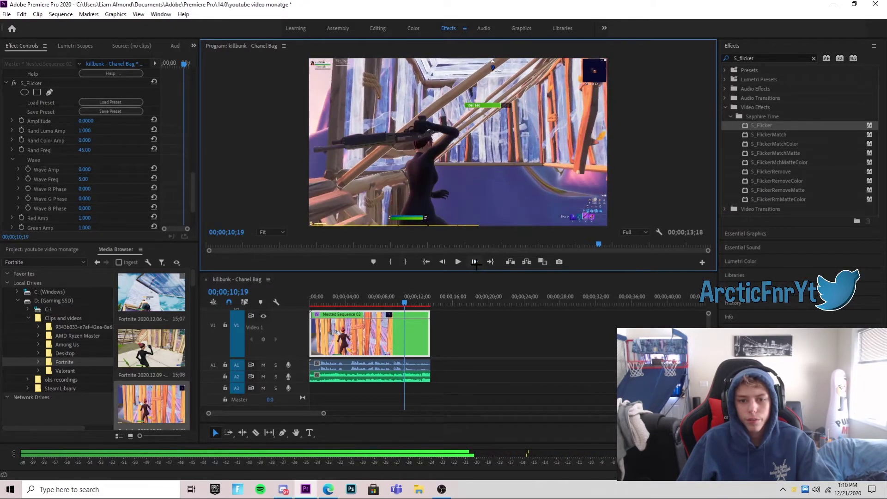
pyautogui.click(474, 261)
pyautogui.click(475, 261)
pyautogui.moveTo(409, 299); pyautogui.dragTo(419, 299)
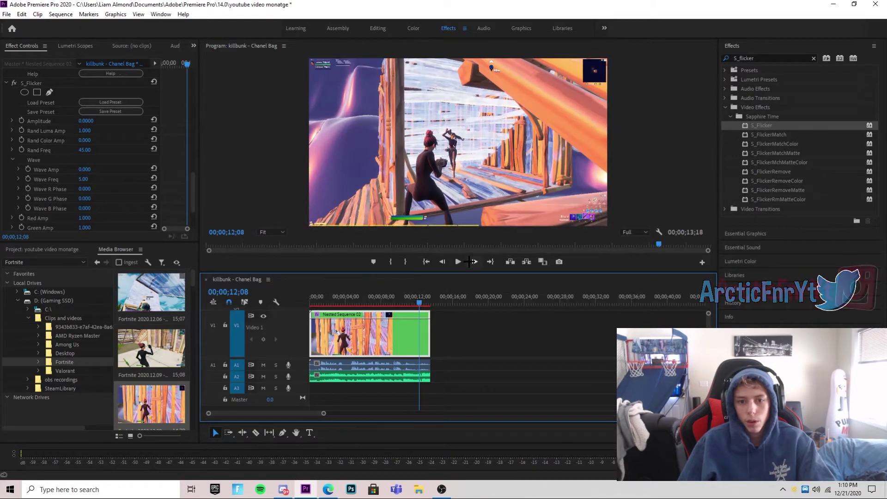
pyautogui.click(470, 261)
pyautogui.click(470, 262)
pyautogui.click(470, 261)
pyautogui.click(470, 262)
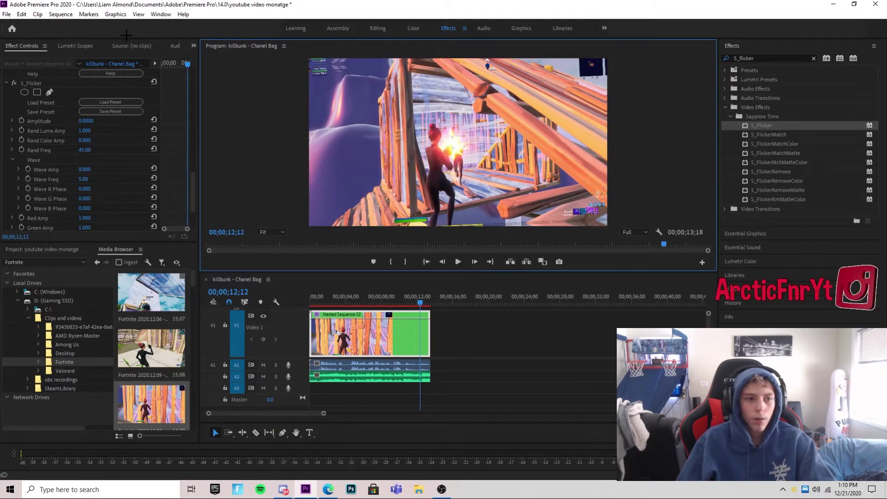
pyautogui.click(22, 120)
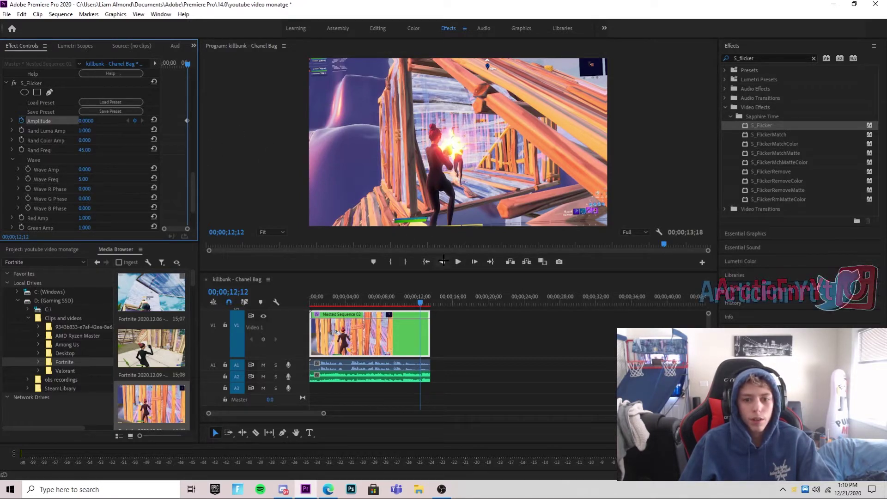
pyautogui.click(22, 120)
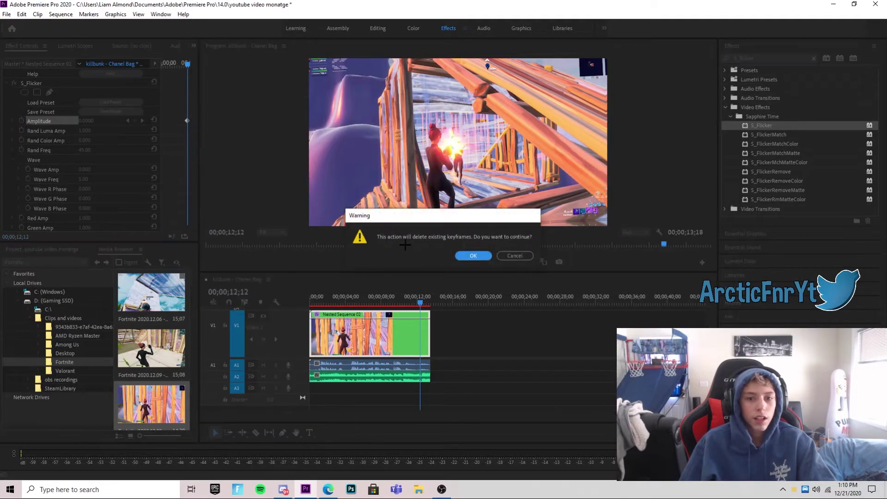
pyautogui.click(475, 255)
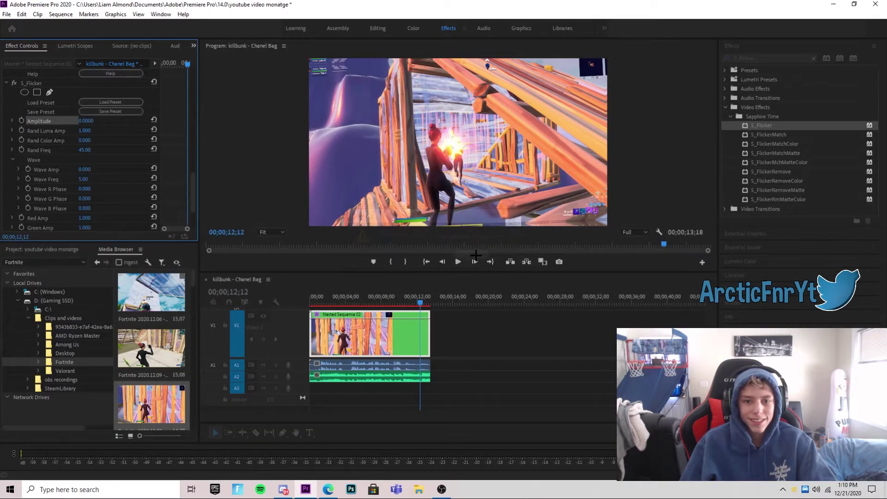
# Keyframe the S_Flicker amplitude at 0 on 12;11 and raise it to 1 on the gunshot frame at 12;12
pyautogui.click(443, 262)
pyautogui.click(22, 120)
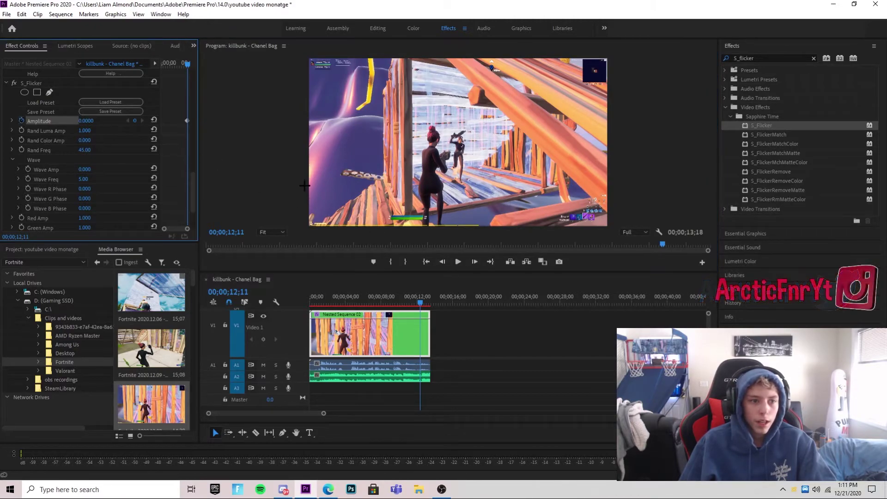
pyautogui.click(475, 261)
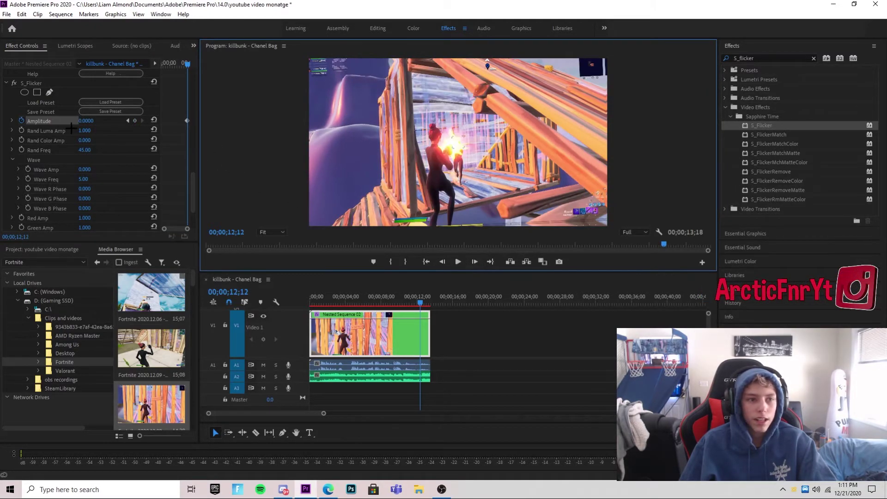
pyautogui.click(86, 131)
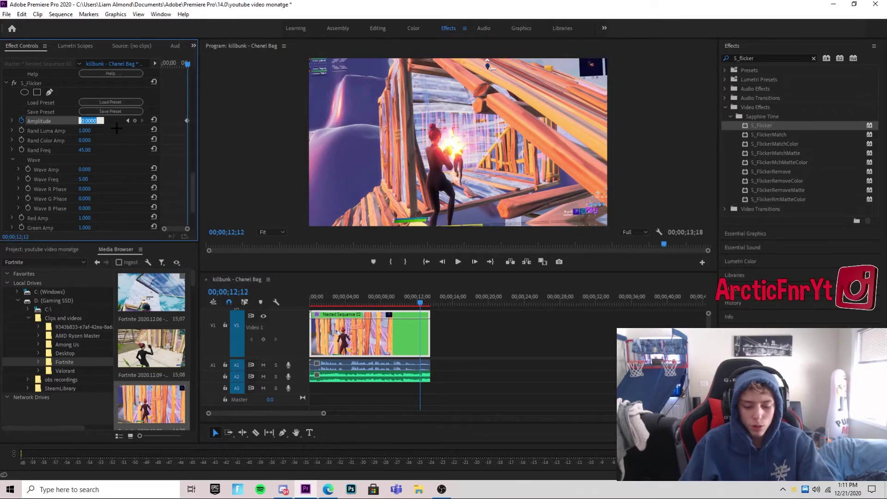
pyautogui.write('1.5')
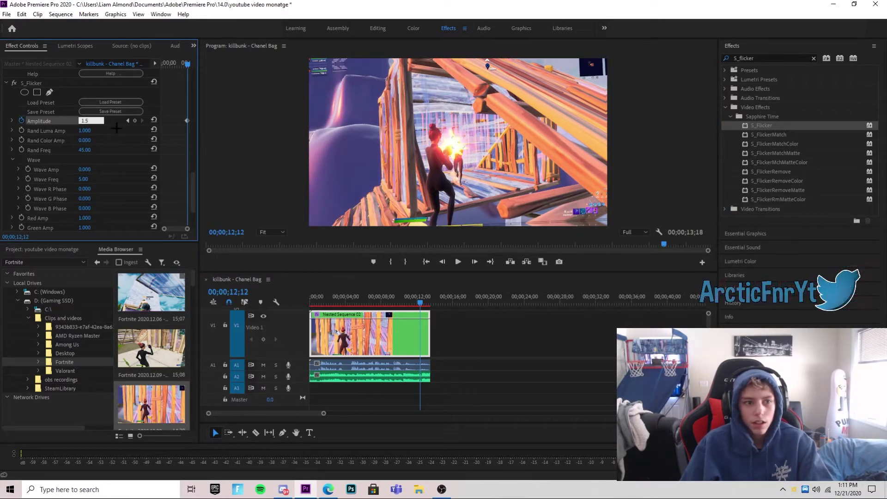
pyautogui.press('Return')
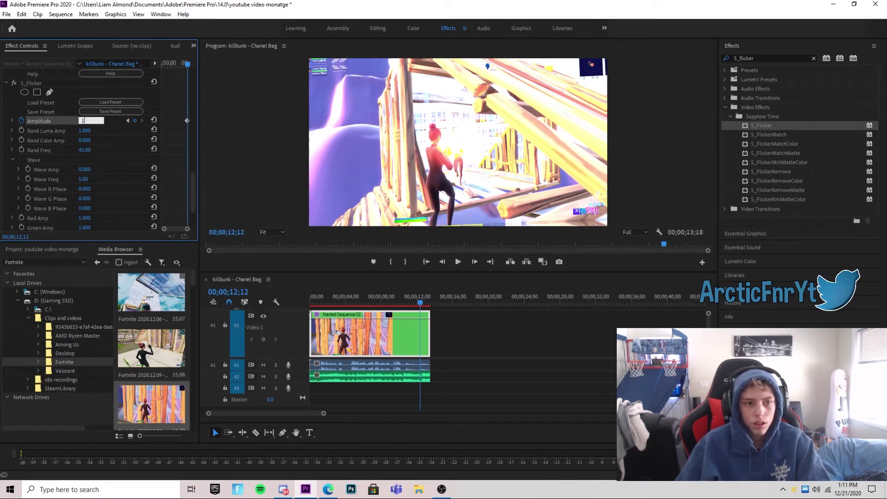
# Play the sequence from 5;24 through the shot to review the flicker, and park the playhead at 13;07
pyautogui.click(458, 262)
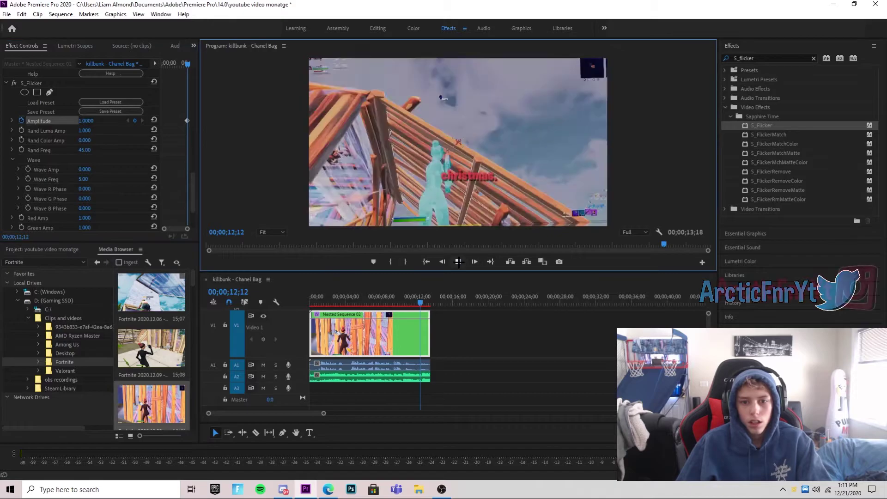
pyautogui.moveTo(428, 300); pyautogui.dragTo(360, 299)
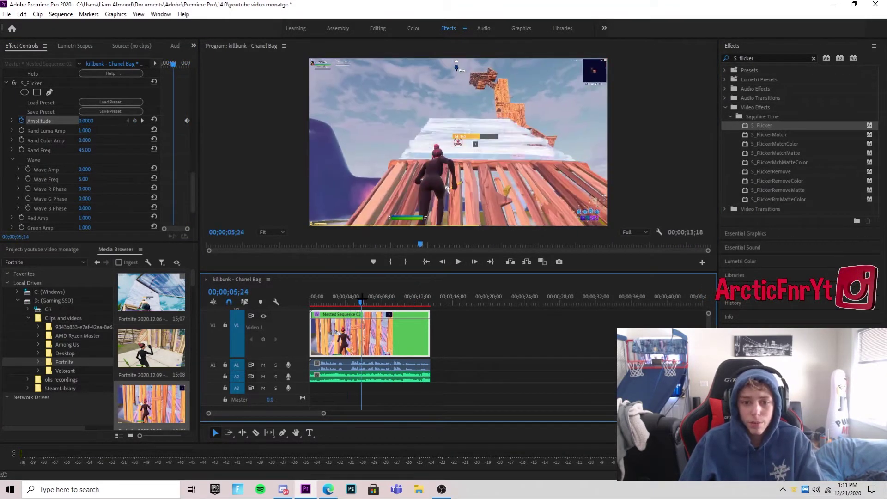
pyautogui.click(458, 261)
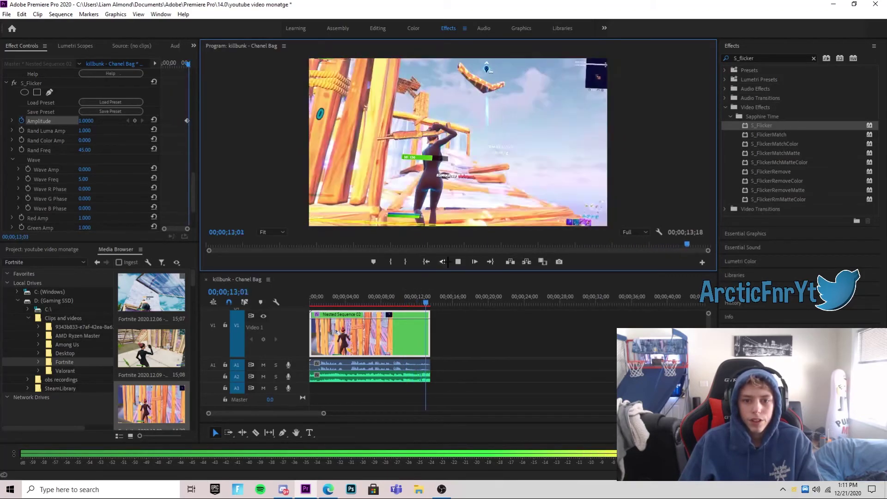
pyautogui.click(458, 261)
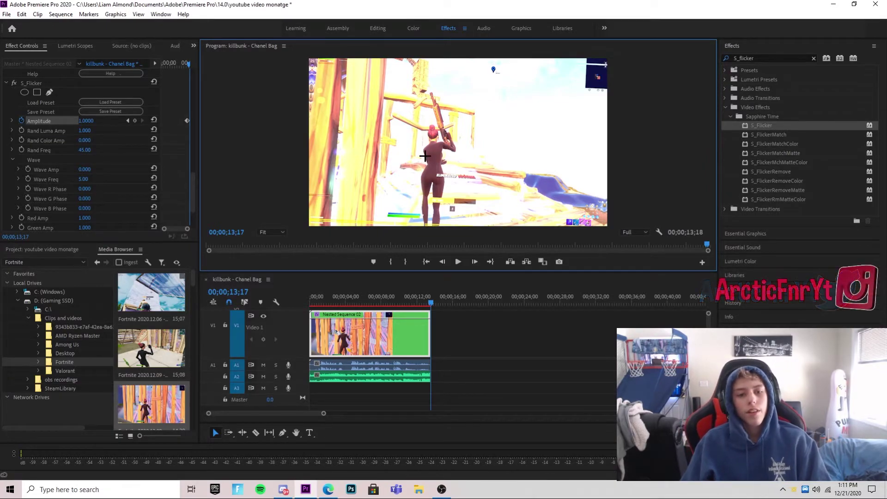
pyautogui.click(427, 302)
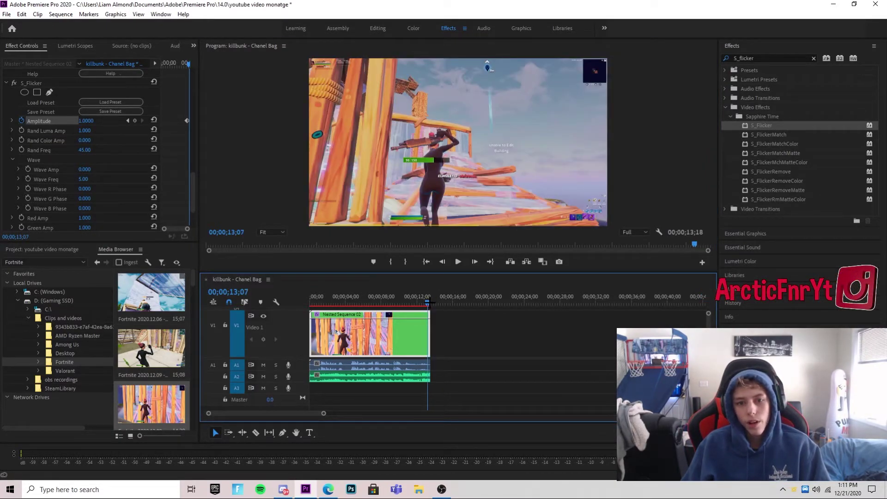
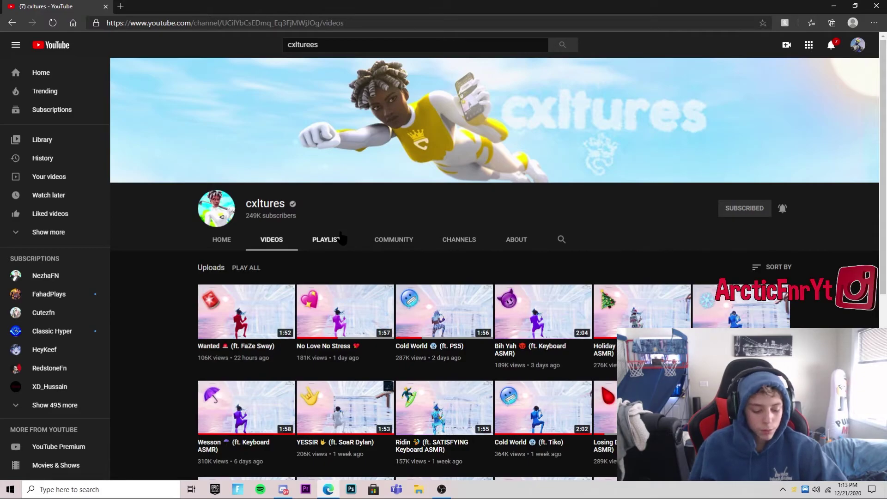
# Open the GeForce Experience overlay over the YouTube channel page, view its keyboard shortcuts for screenshots and recording, and close it
pyautogui.hotkey('alt', 'z')
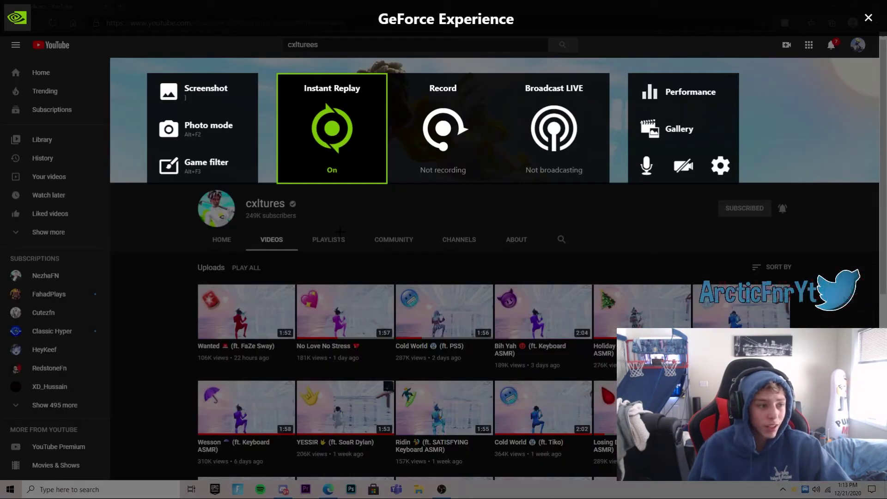
pyautogui.click(720, 165)
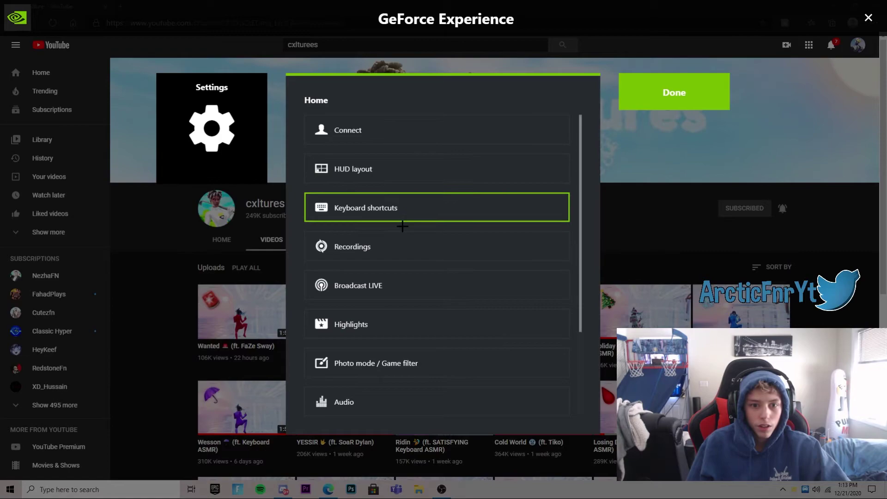
pyautogui.click(420, 211)
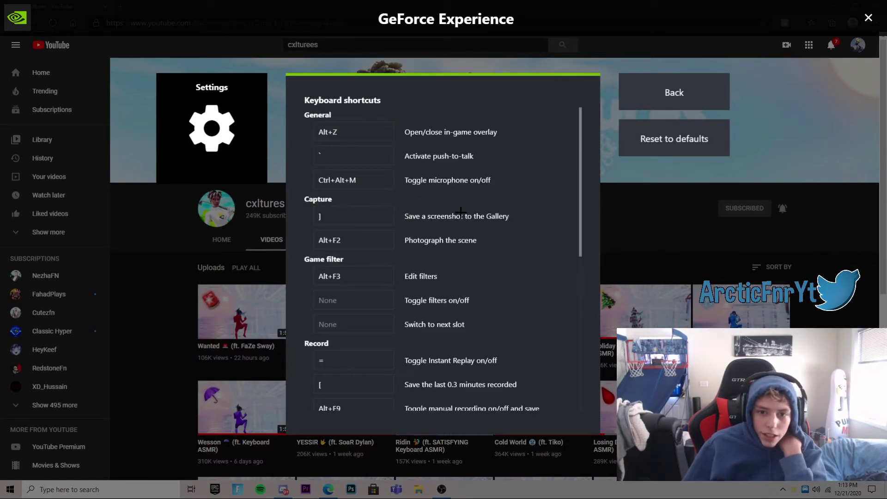
pyautogui.click(679, 105)
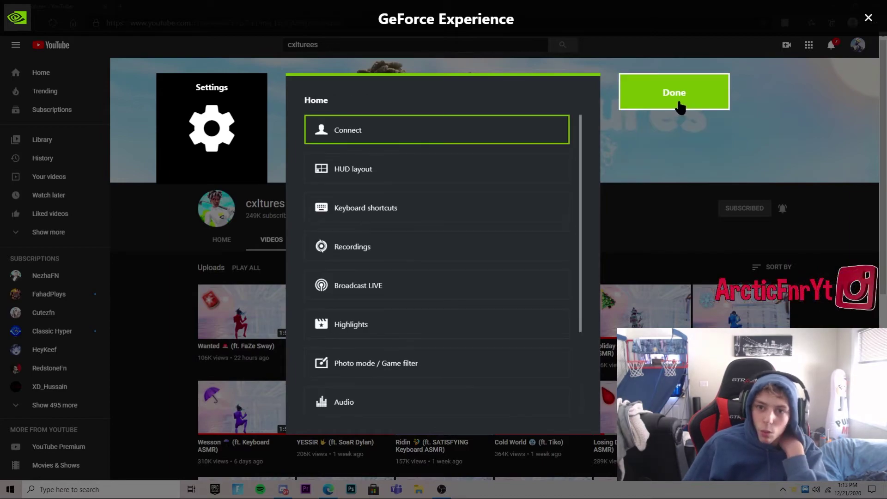
pyautogui.click(680, 105)
pyautogui.click(754, 82)
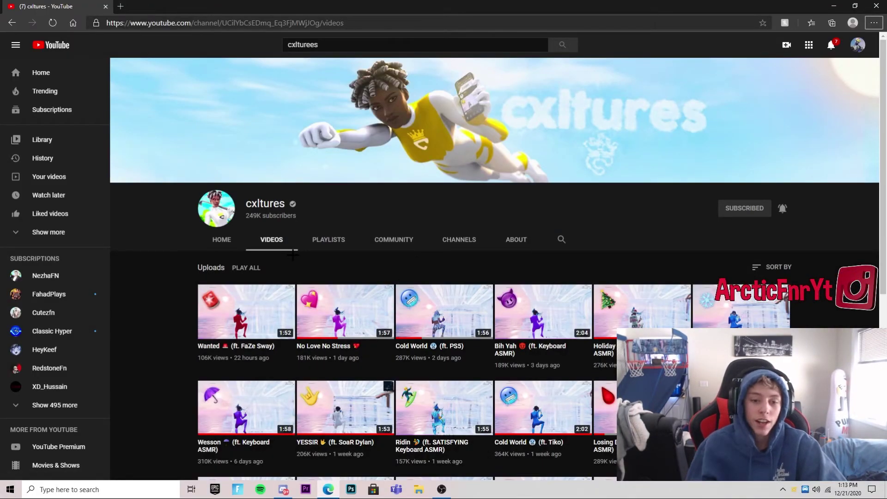
pyautogui.rightClick(313, 237)
pyautogui.click(367, 193)
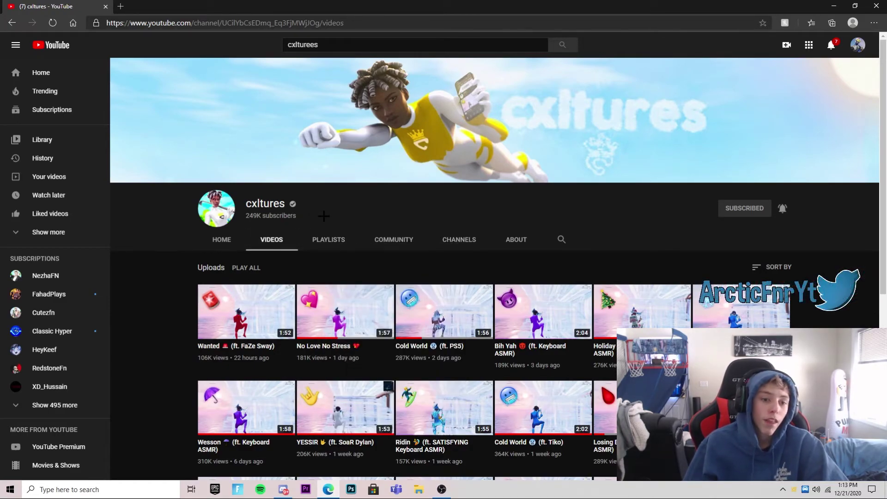
# Search the web in a new tab for "christmas tree eemoji png" and show the image results
pyautogui.click(118, 6)
pyautogui.write('ch')
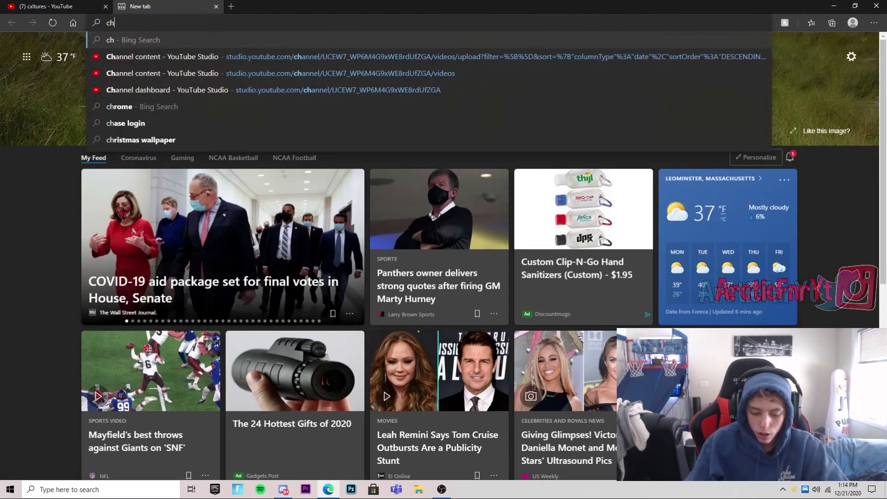
pyautogui.write('ristmas tr')
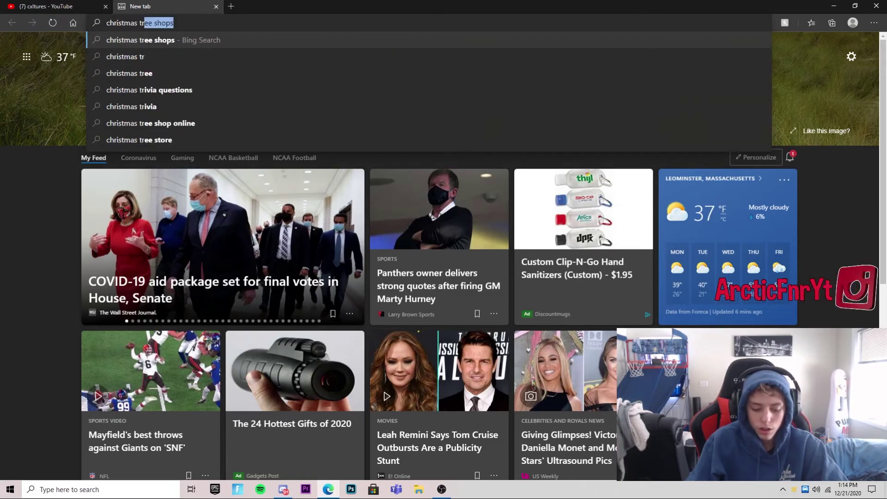
pyautogui.write('ee eemoji png')
pyautogui.press('Return')
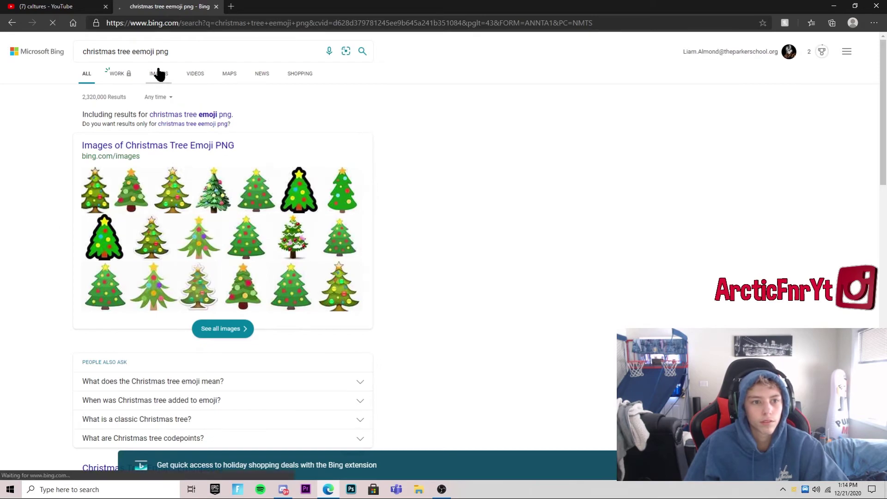
pyautogui.click(158, 75)
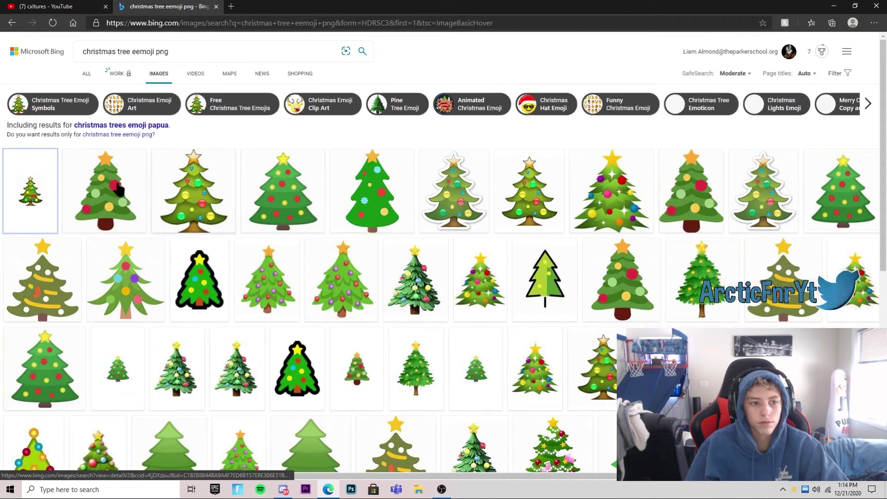
# Preview the first two Christmas tree emoji images, view the second at full size, and close the extra image tabs
pyautogui.click(46, 178)
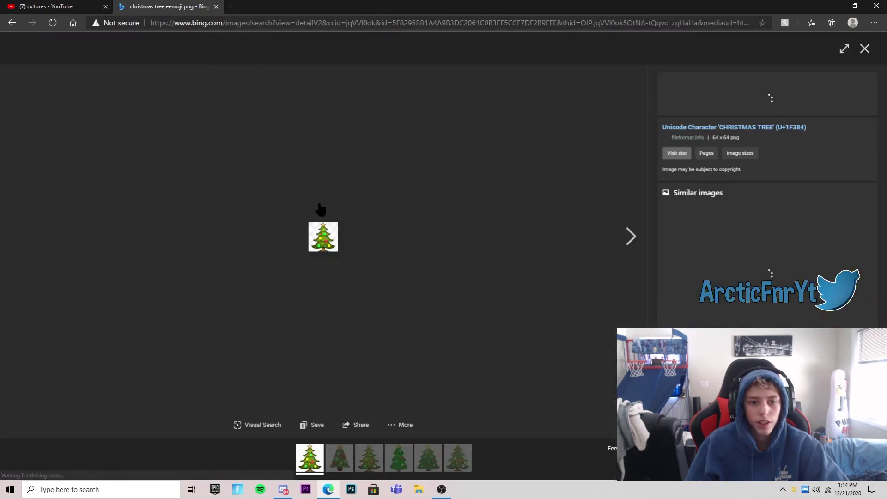
pyautogui.click(10, 22)
pyautogui.click(156, 192)
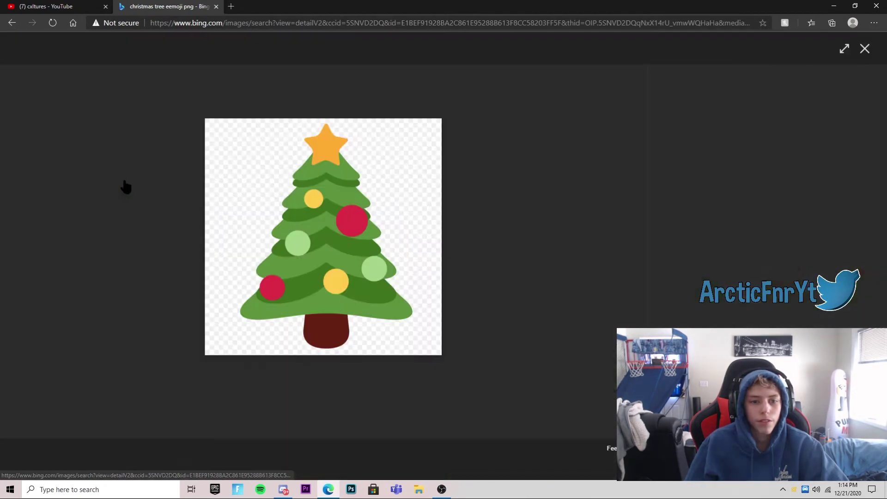
pyautogui.doubleClick(307, 197)
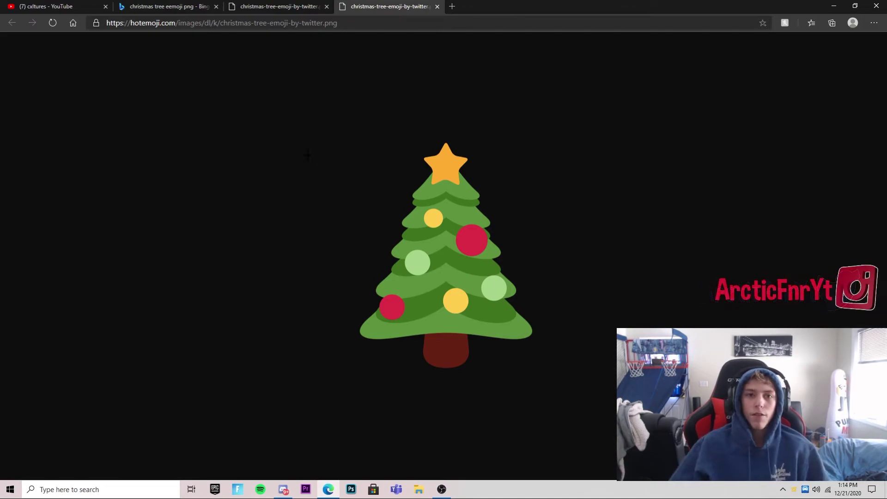
pyautogui.click(437, 6)
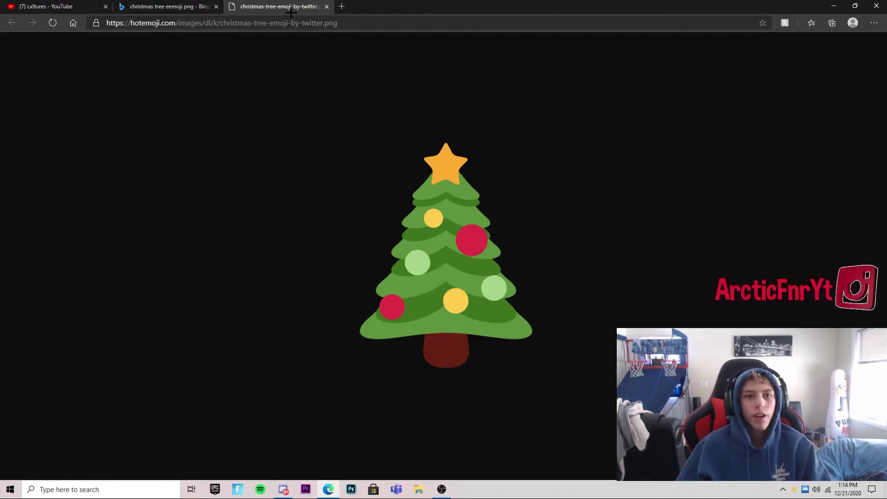
pyautogui.click(326, 7)
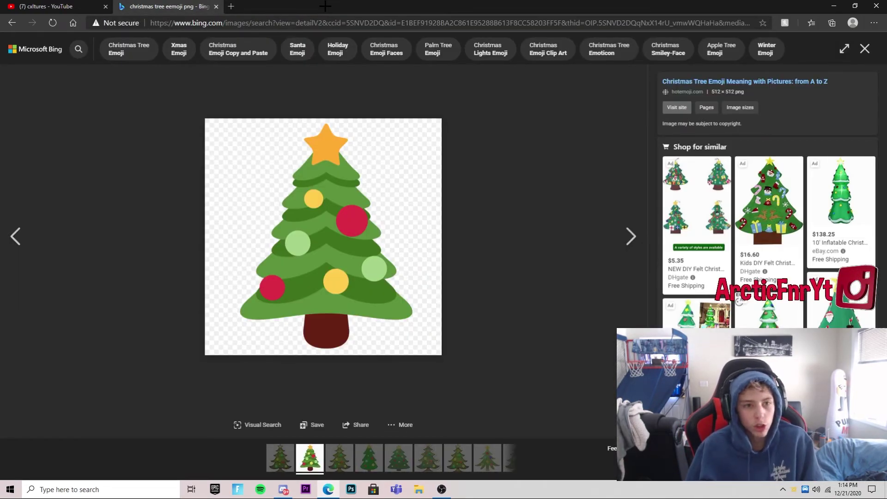
# Return to the cxltures YouTube channel and examine the emoji thumbnails and titles of its uploads
pyautogui.click(46, 7)
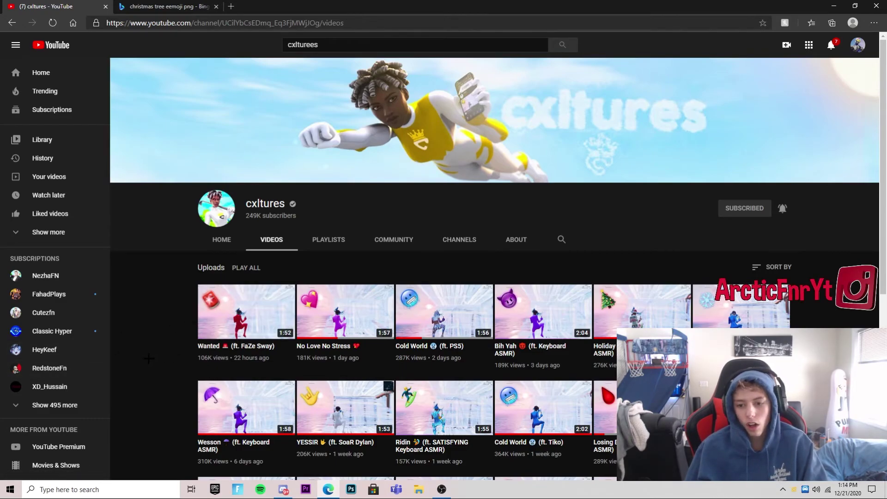
pyautogui.scroll(-6, 217, 250)
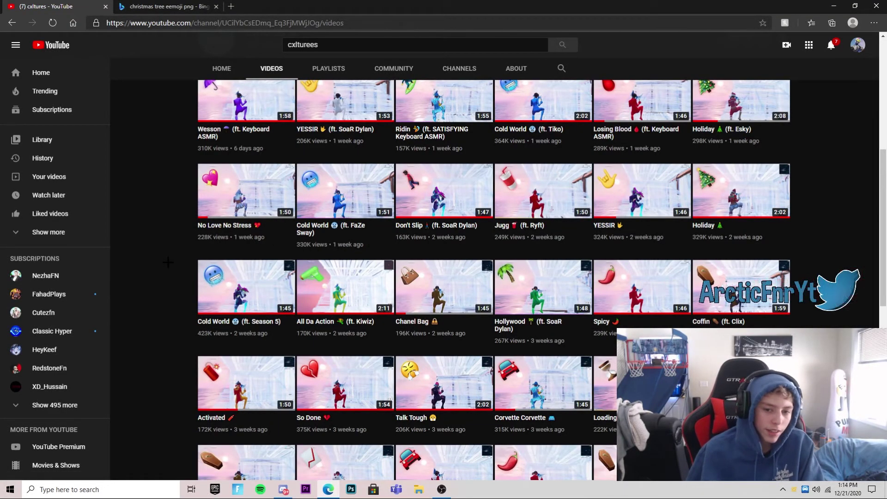
pyautogui.scroll(2, 164, 264)
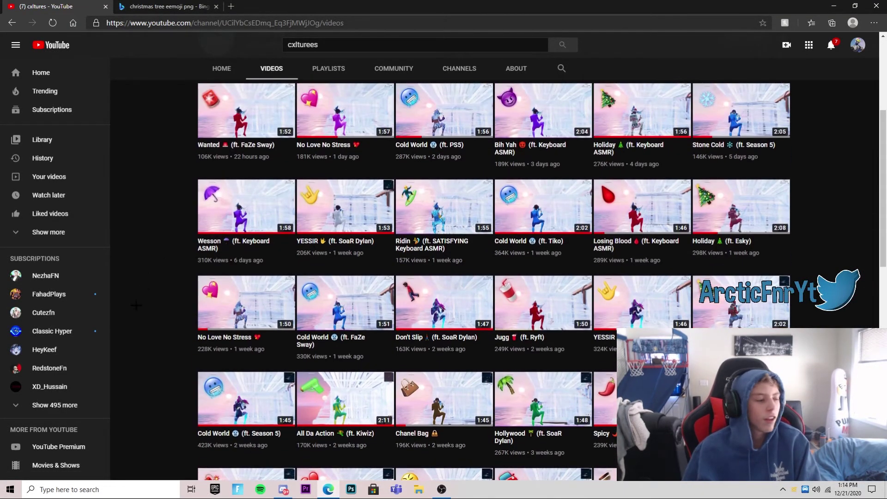
pyautogui.scroll(4, 126, 297)
pyautogui.scroll(1, 126, 298)
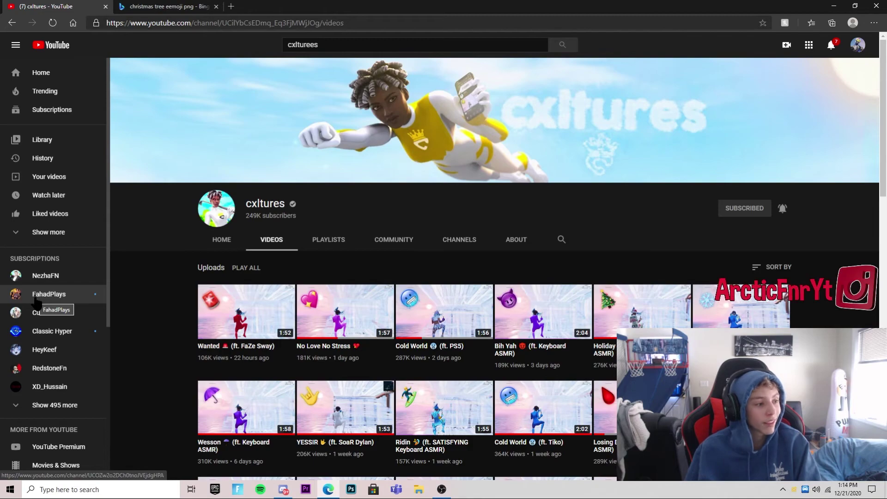
# Upload the video Replay_2020.11.12-12.54_Trim from Documents > Adobe > Premiere Pro > 14.0 to the YouTube channel
pyautogui.click(786, 45)
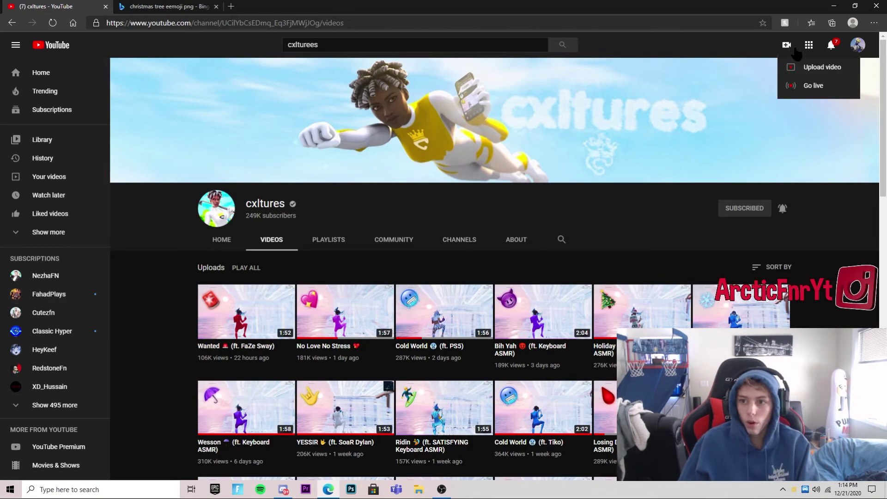
pyautogui.click(803, 66)
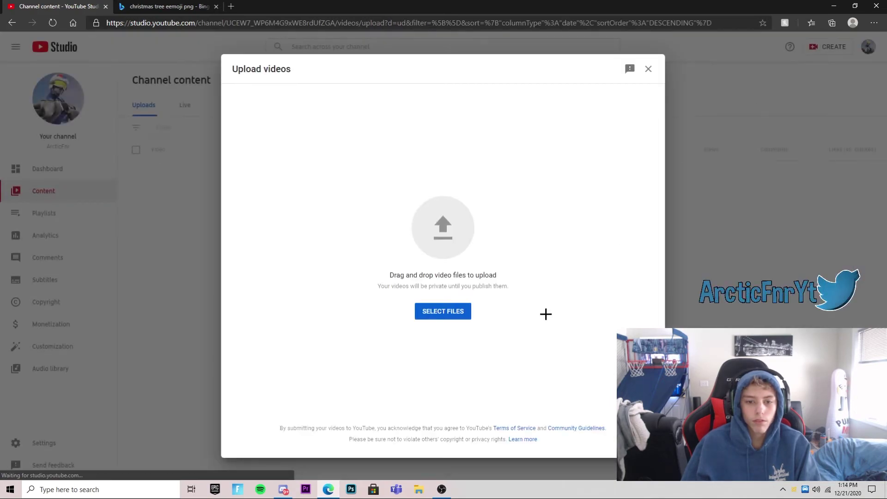
pyautogui.click(449, 310)
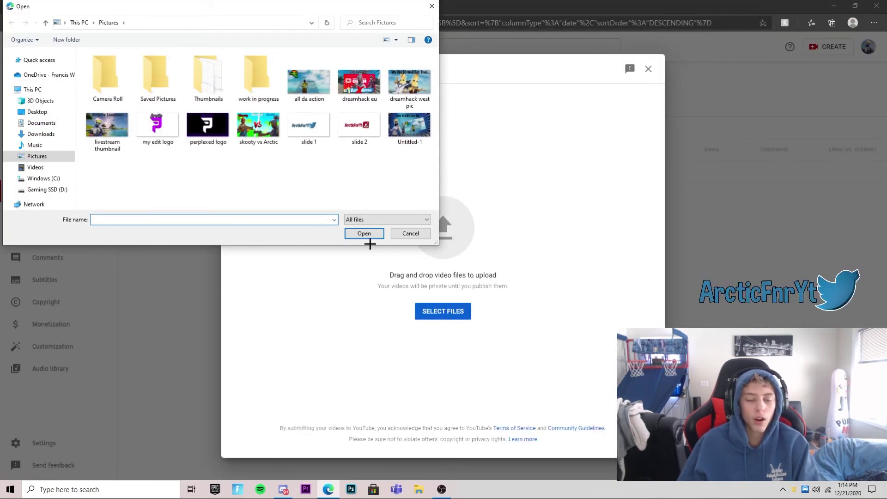
pyautogui.click(42, 123)
pyautogui.doubleClick(117, 68)
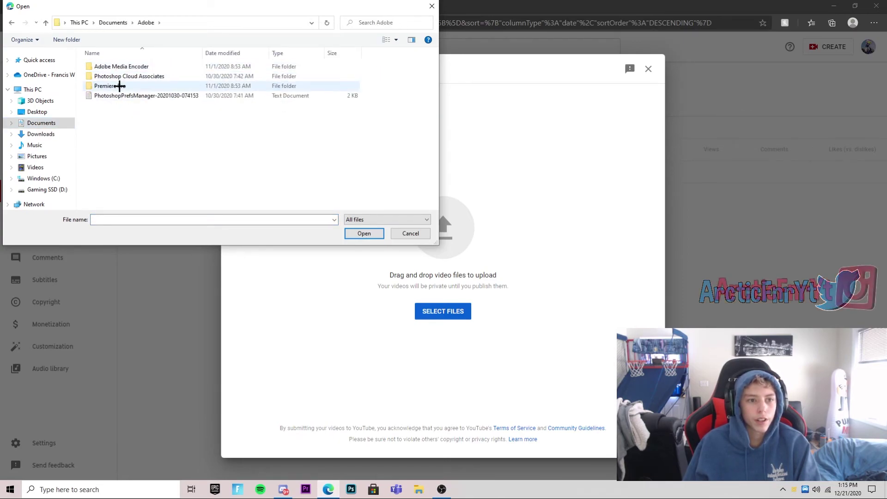
pyautogui.doubleClick(119, 86)
pyautogui.doubleClick(121, 70)
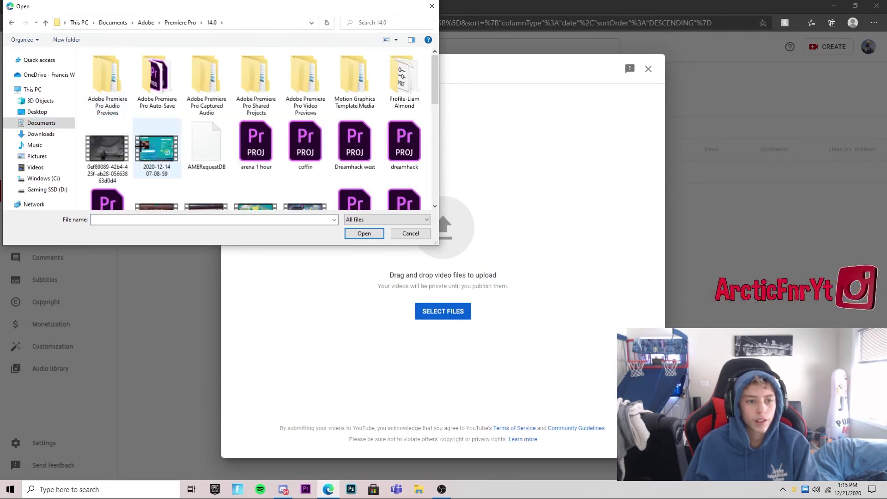
pyautogui.scroll(-5, 148, 154)
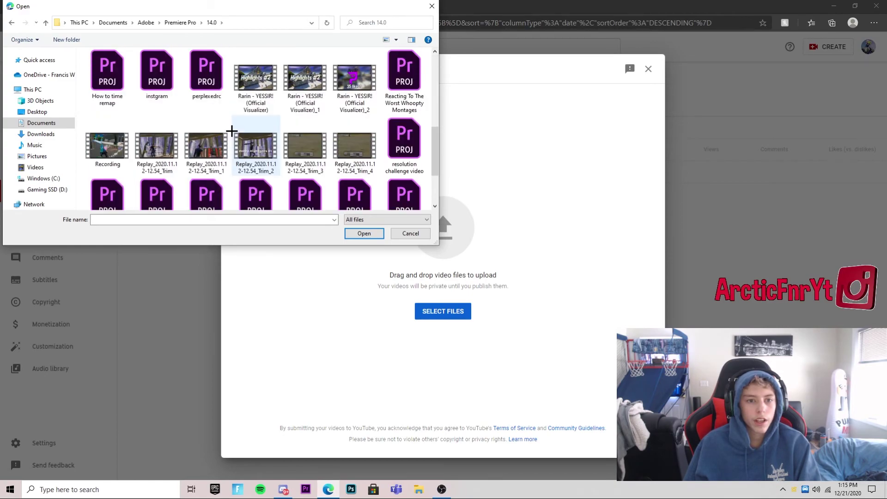
pyautogui.click(156, 146)
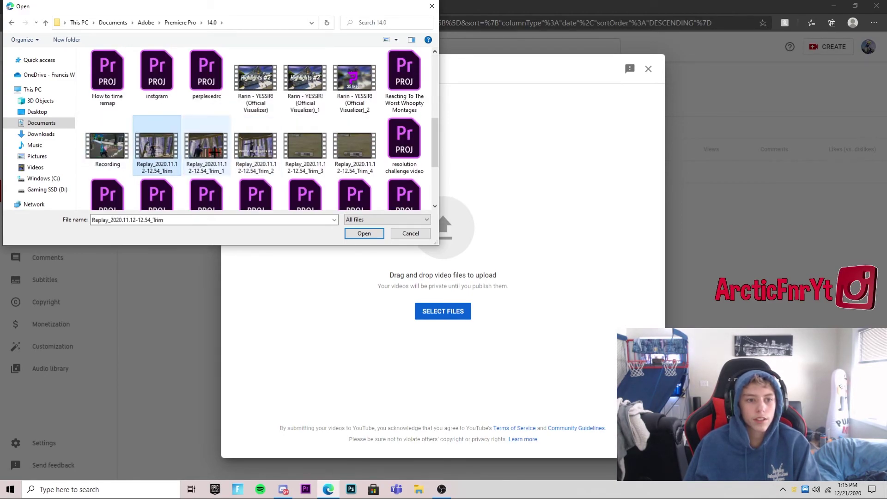
pyautogui.click(369, 233)
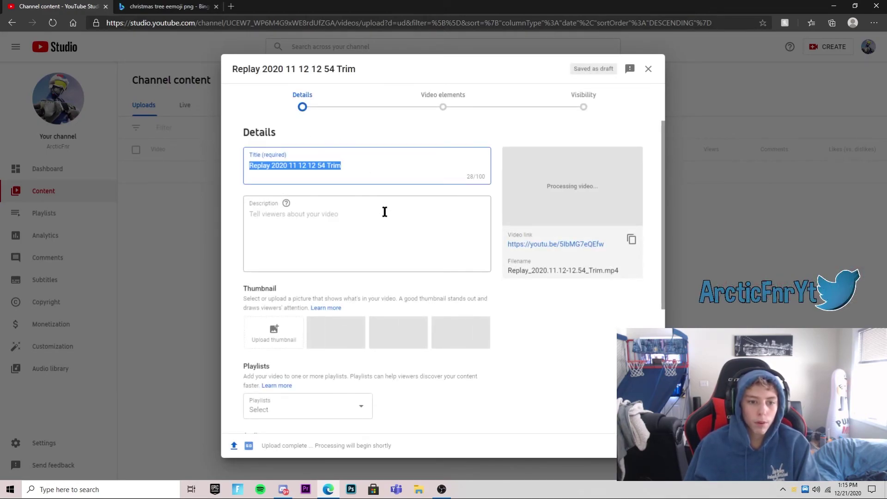
# Review the Details, Video elements and Visibility pages of the upload, and close it as a draft
pyautogui.scroll(-2, 380, 217)
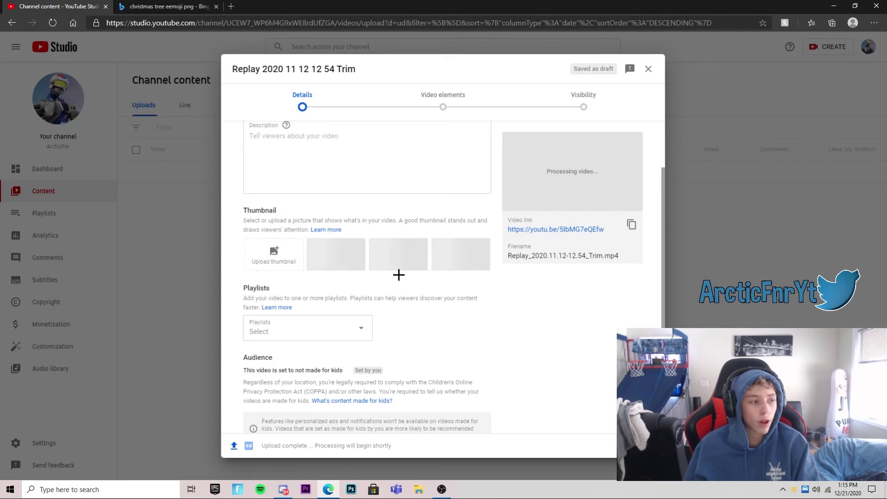
pyautogui.scroll(-3, 350, 273)
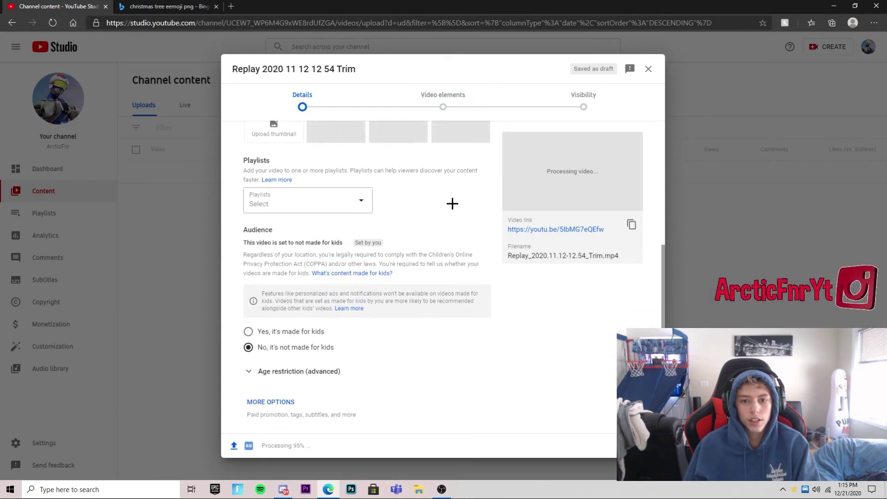
pyautogui.click(434, 104)
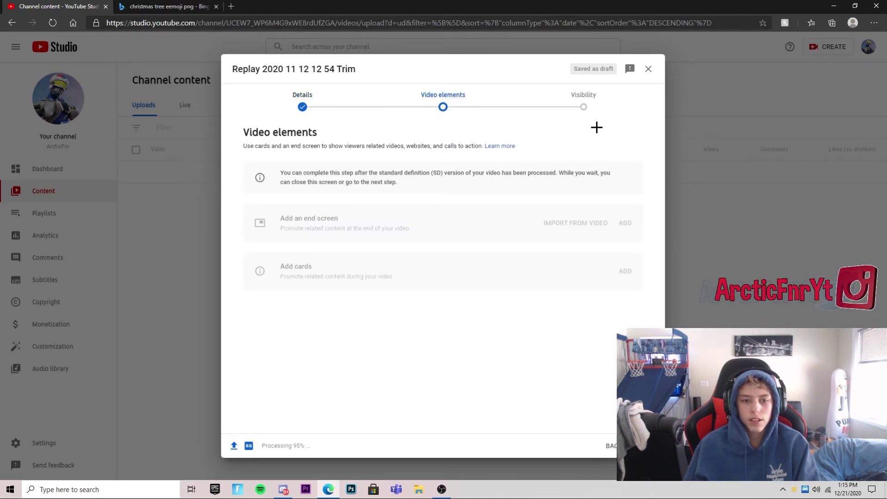
pyautogui.click(584, 106)
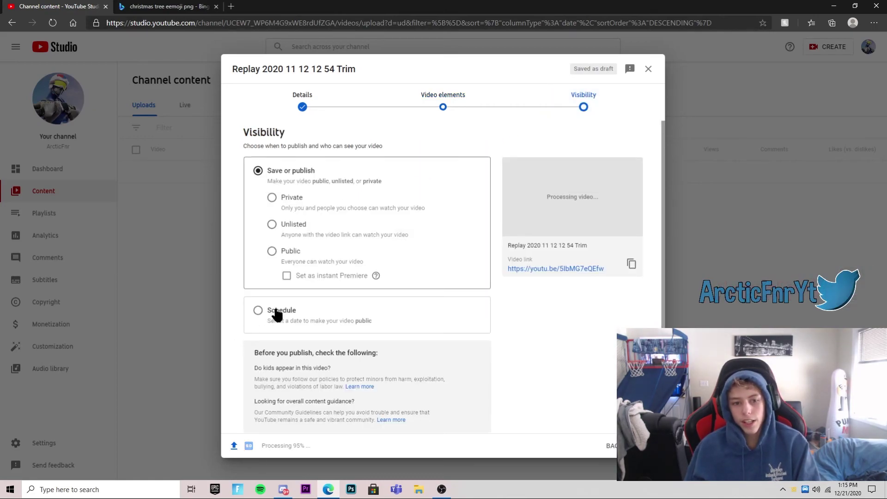
pyautogui.scroll(-1, 360, 268)
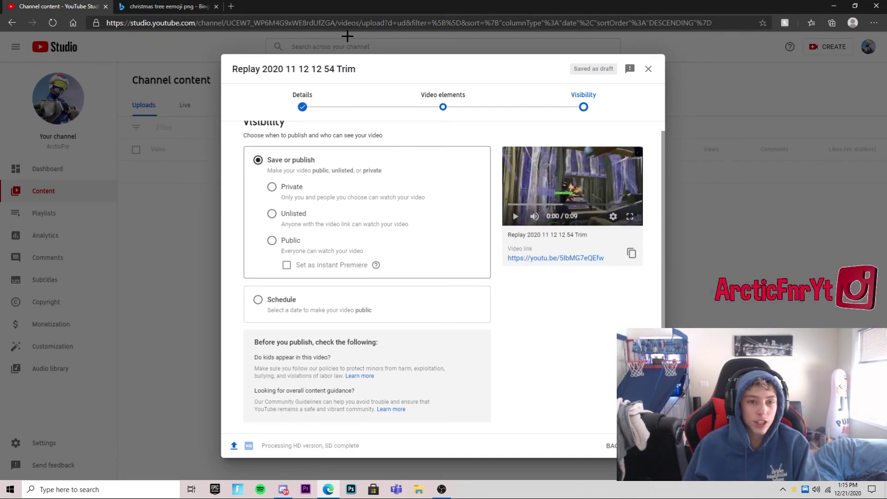
pyautogui.click(306, 100)
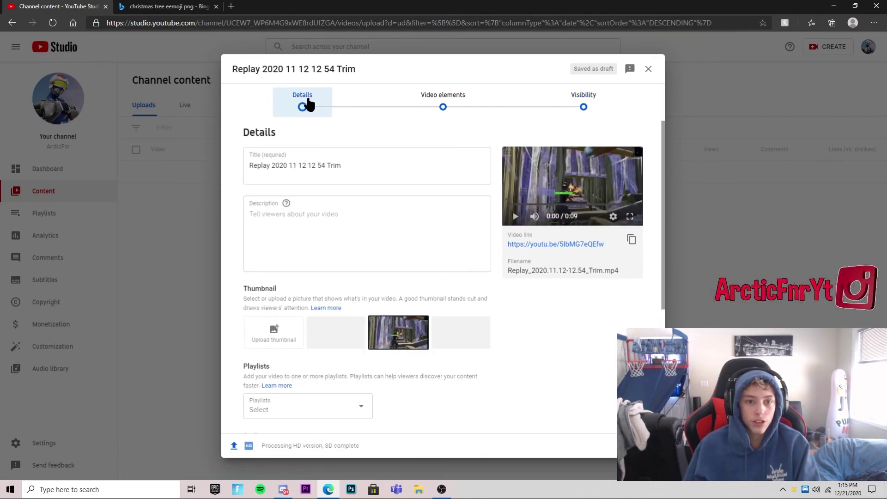
pyautogui.click(648, 69)
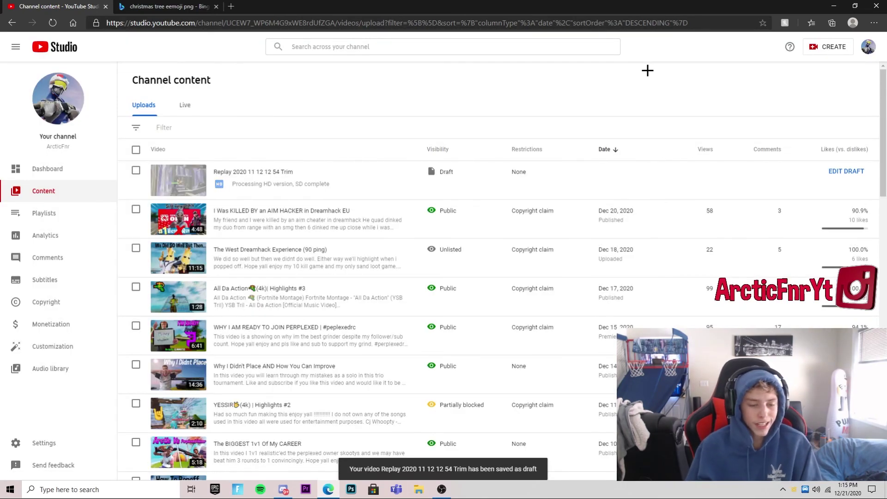